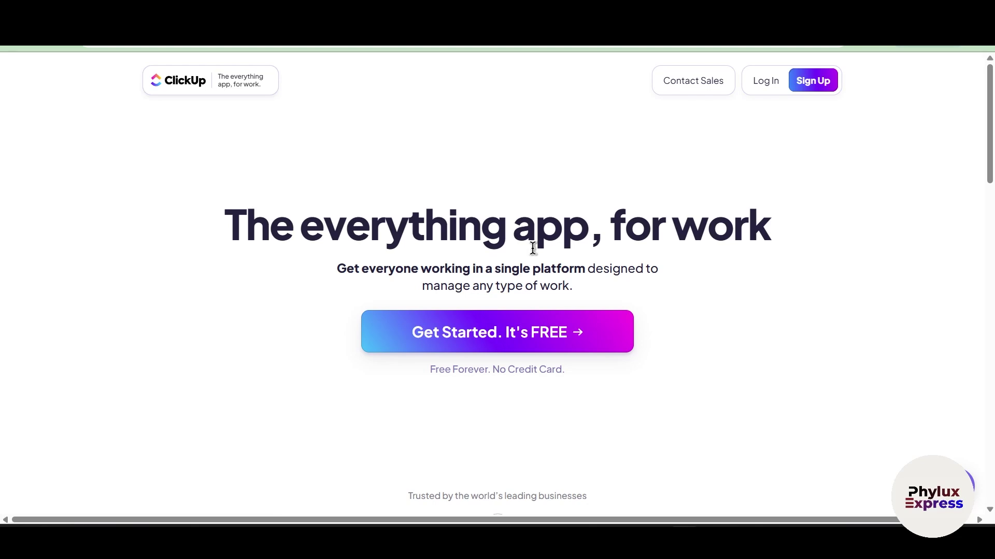
Start ClickUp's free sign-up from the homepage
scroll(532, 249, "down", 4)
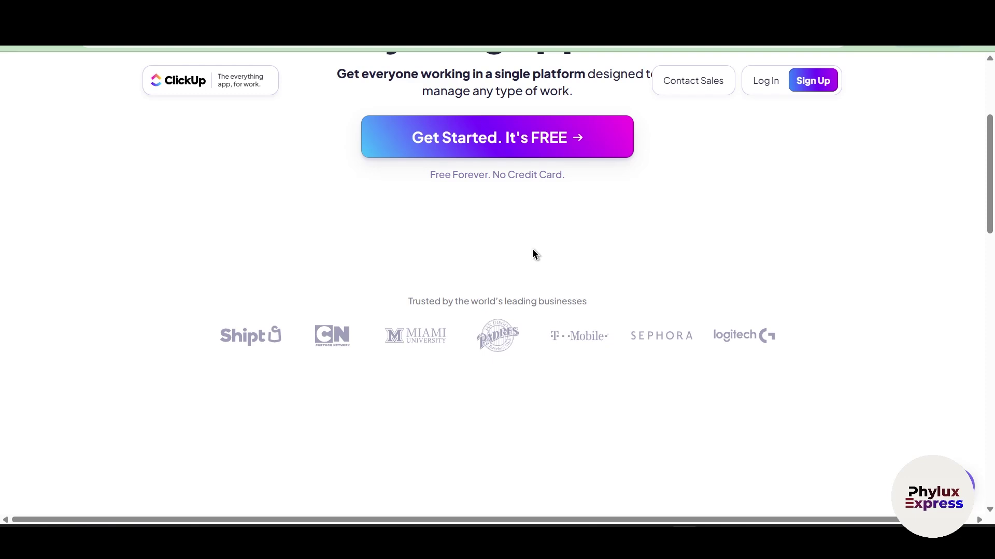
scroll(532, 250, "down", 2)
scroll(532, 249, "up", 5)
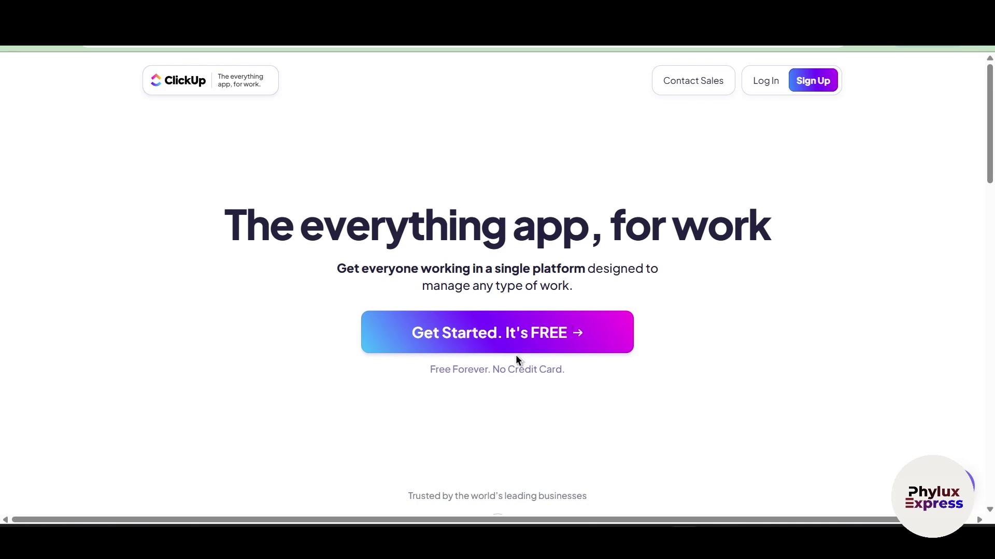
left_click(471, 326)
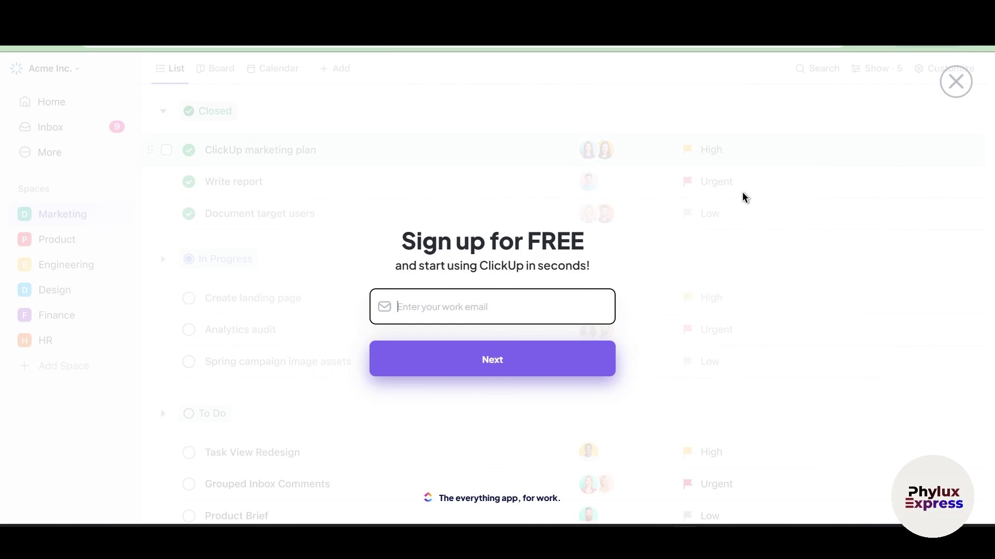
Paste the work email address, trim the stray character, and submit it
left_click(906, 47)
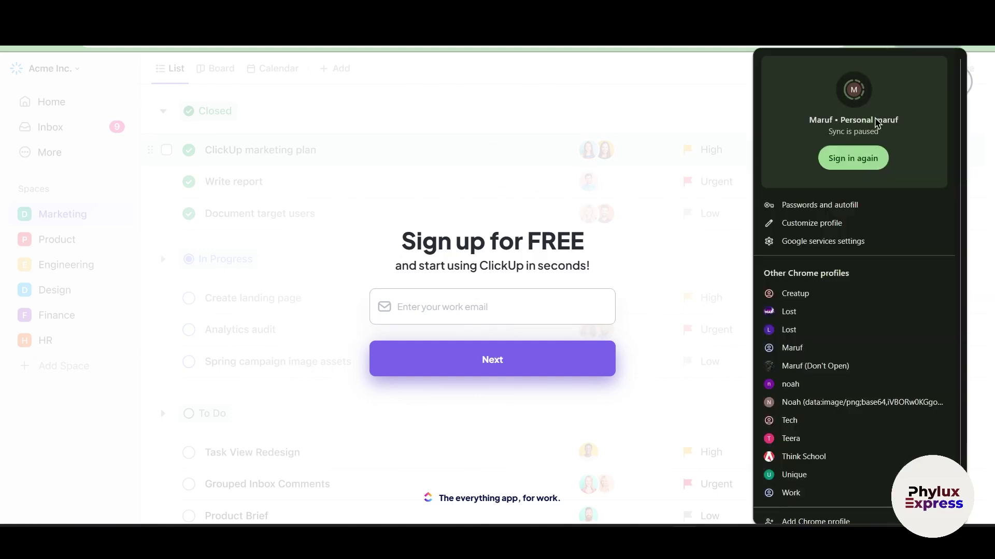
left_click(650, 153)
key("ctrl+v")
key("BackSpace")
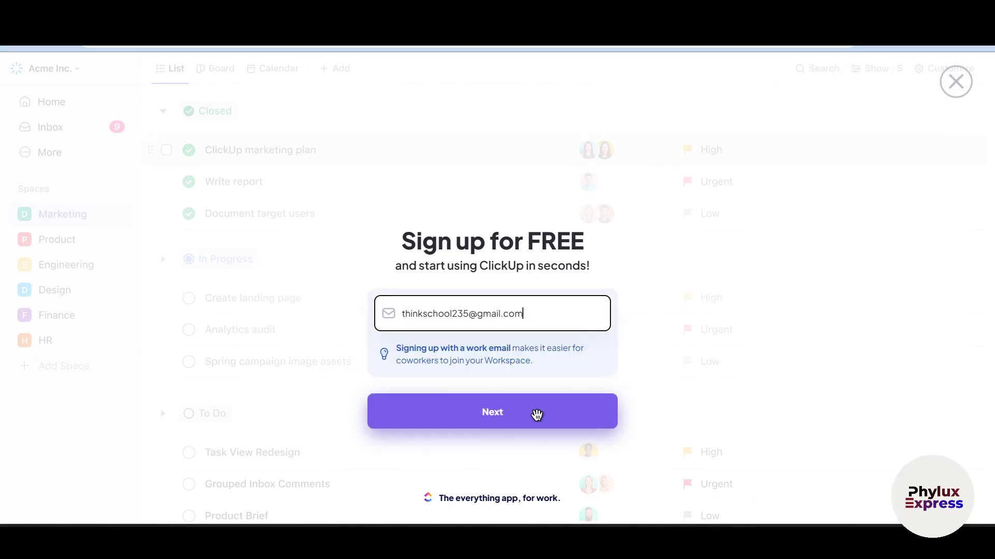
left_click(536, 415)
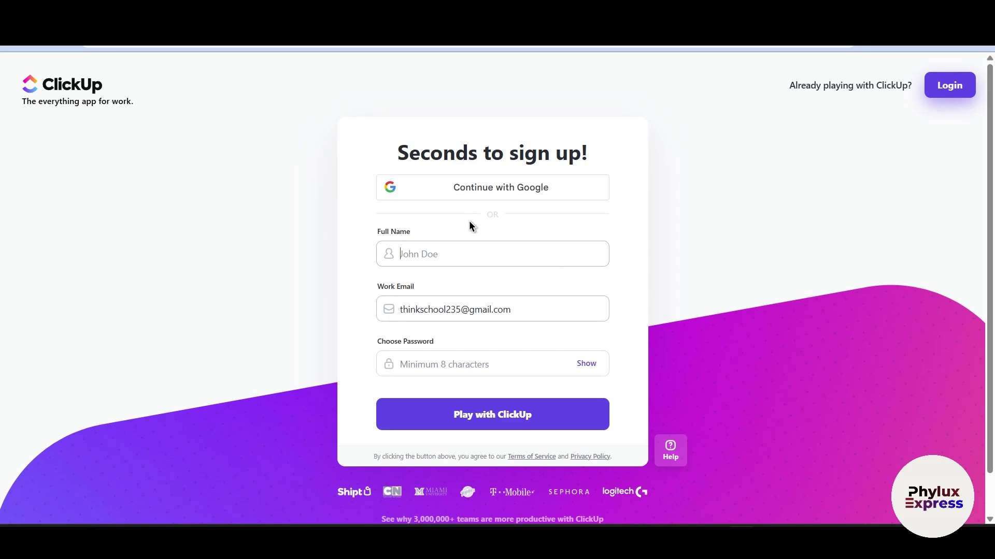
Sign up with the Google account matching the email and allow ClickUp access
left_click(483, 248)
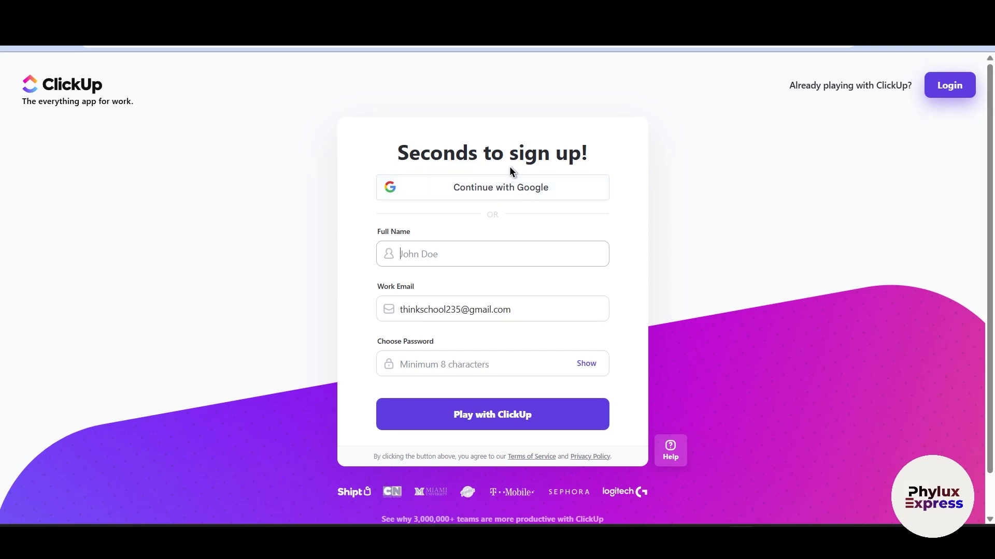
left_click(504, 179)
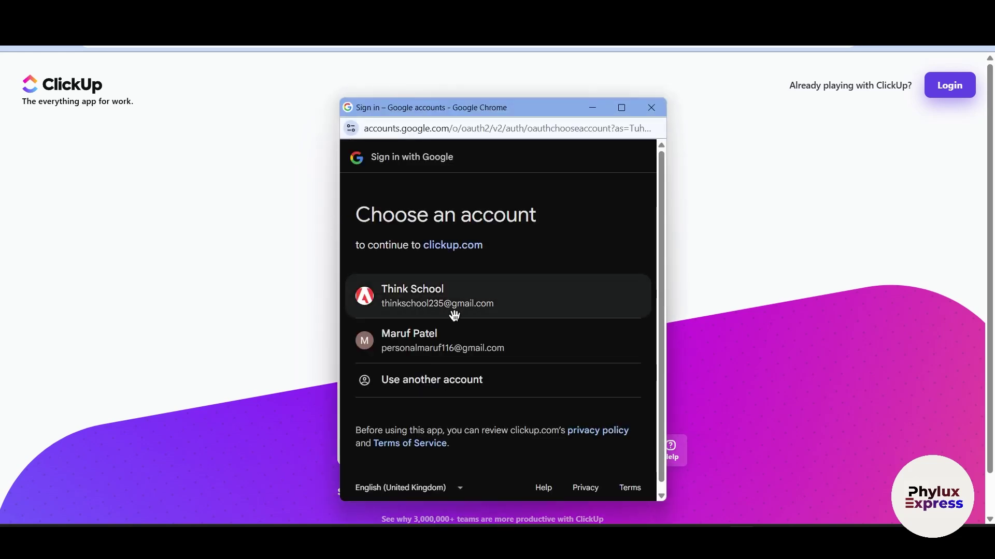
left_click(456, 316)
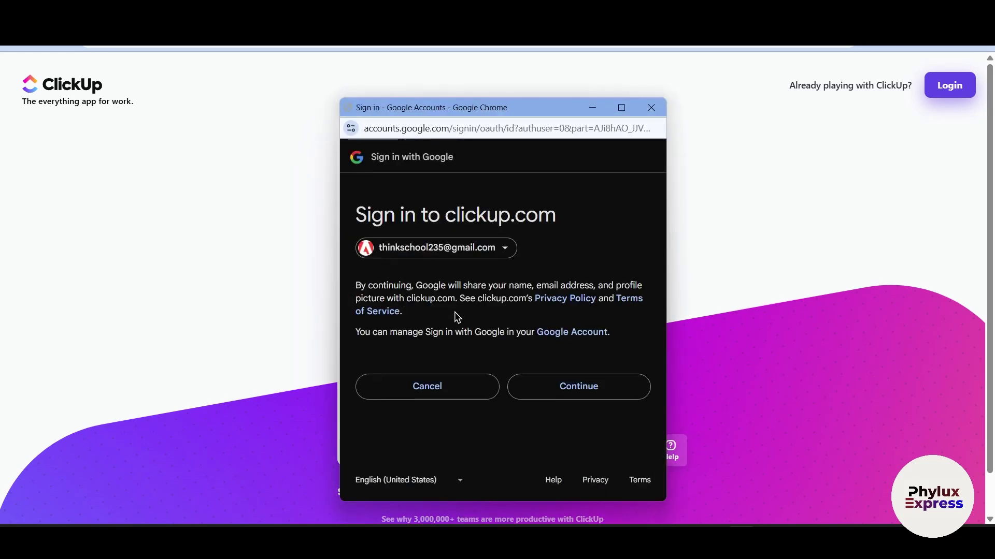
left_click(598, 391)
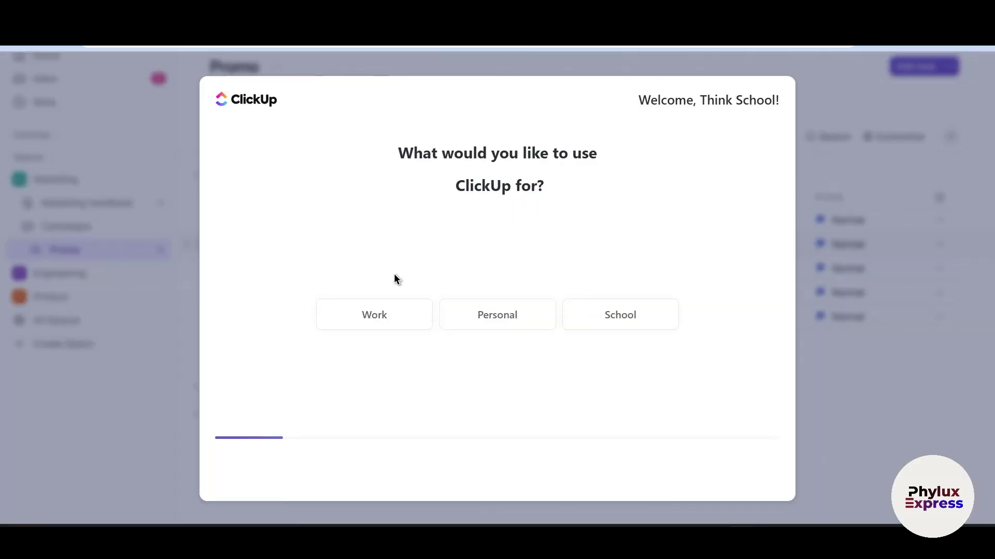
Answer Work as the use and Support as what to manage
left_click(392, 309)
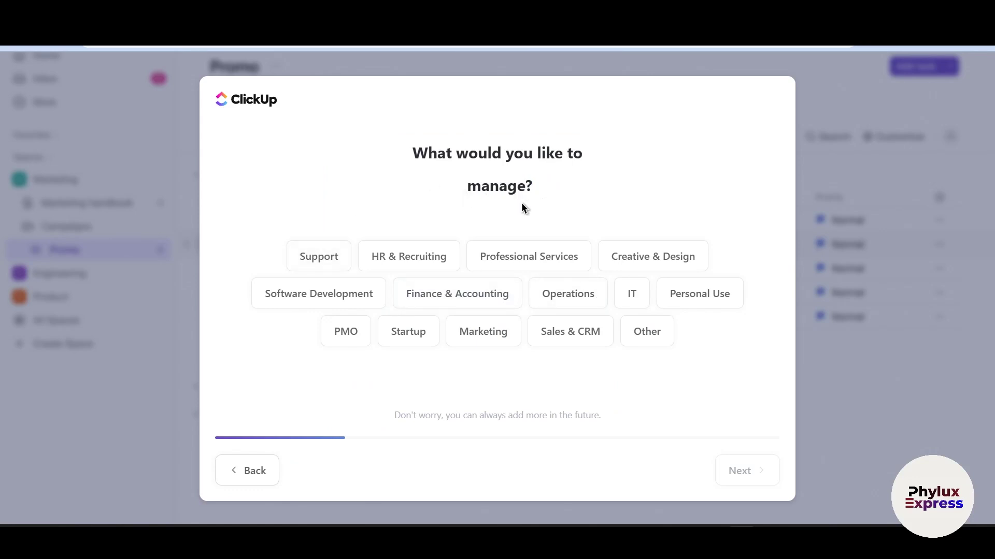
left_click(333, 257)
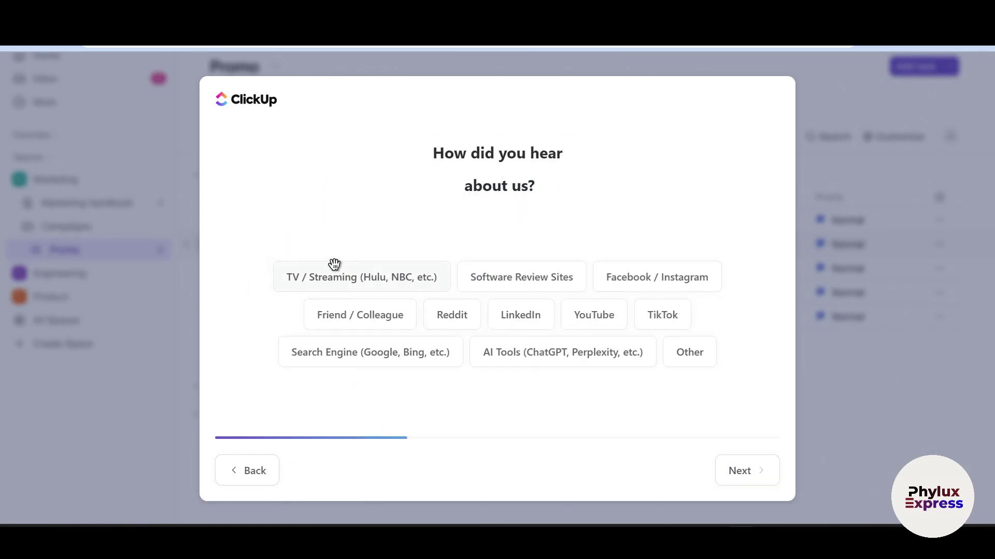
left_click(255, 470)
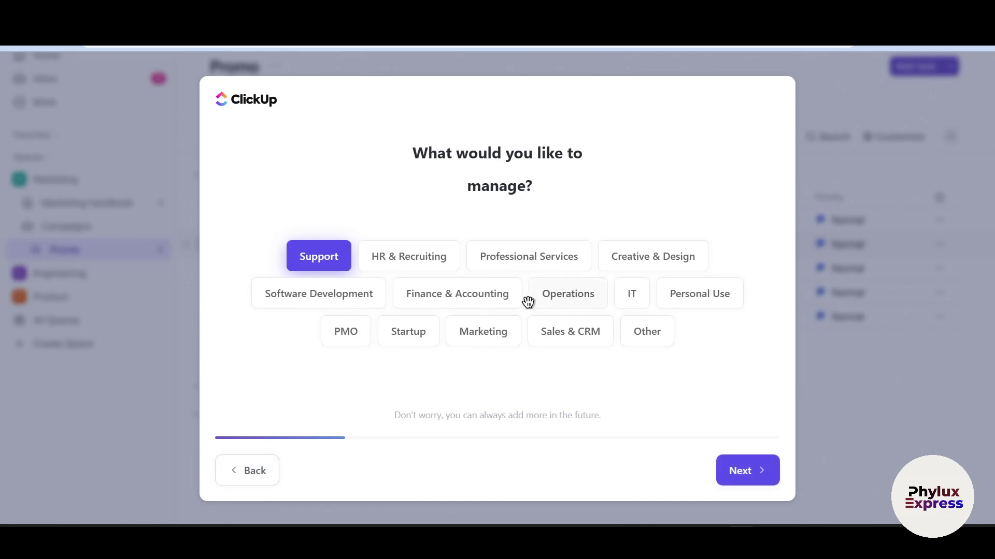
left_click(654, 256)
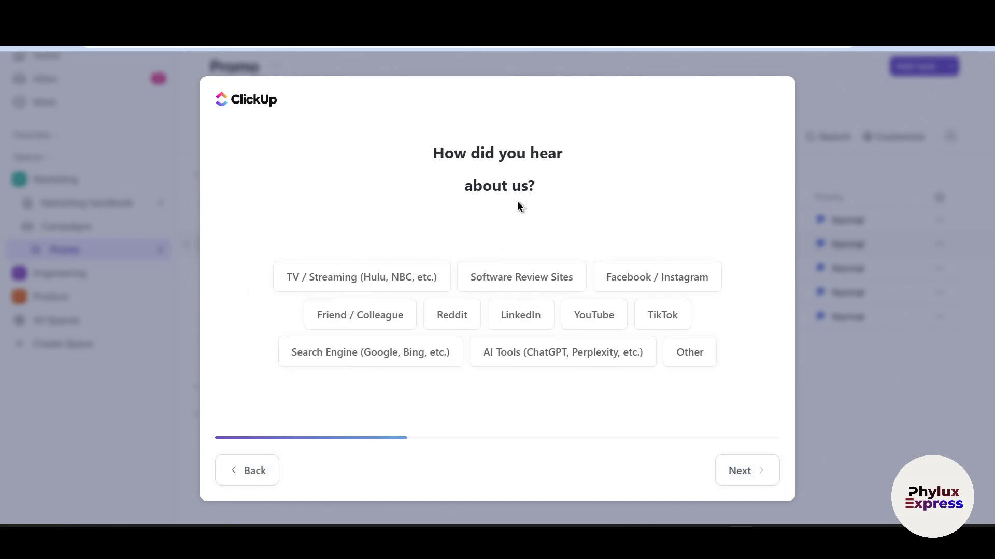
Pick Reddit as the source, skip invites, and mark Google Drive as a tool in use
left_click(455, 314)
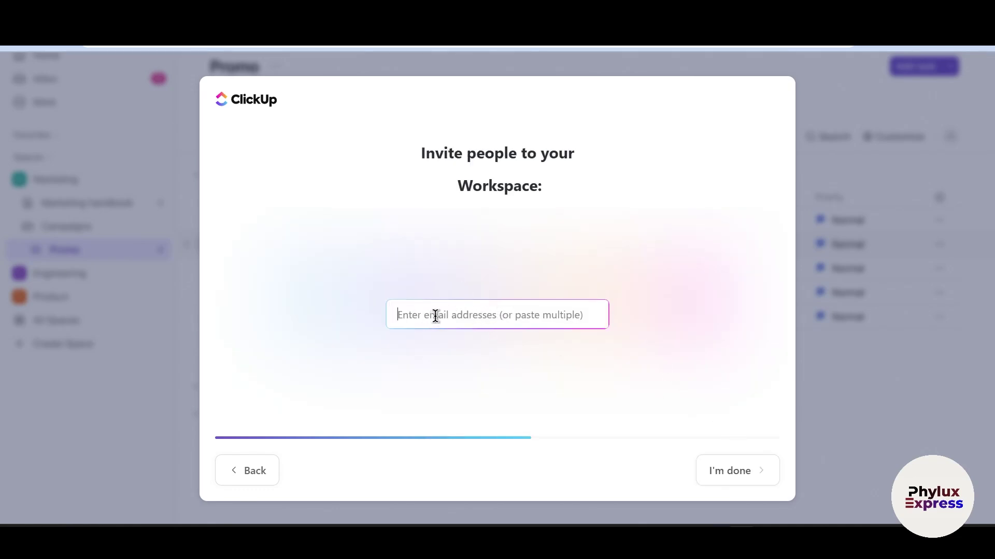
left_click(725, 459)
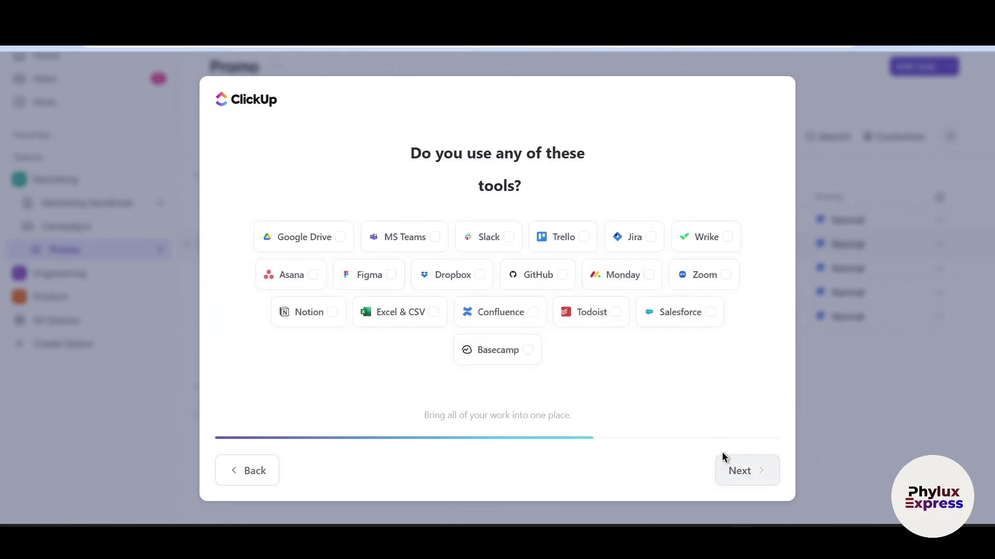
left_click(314, 247)
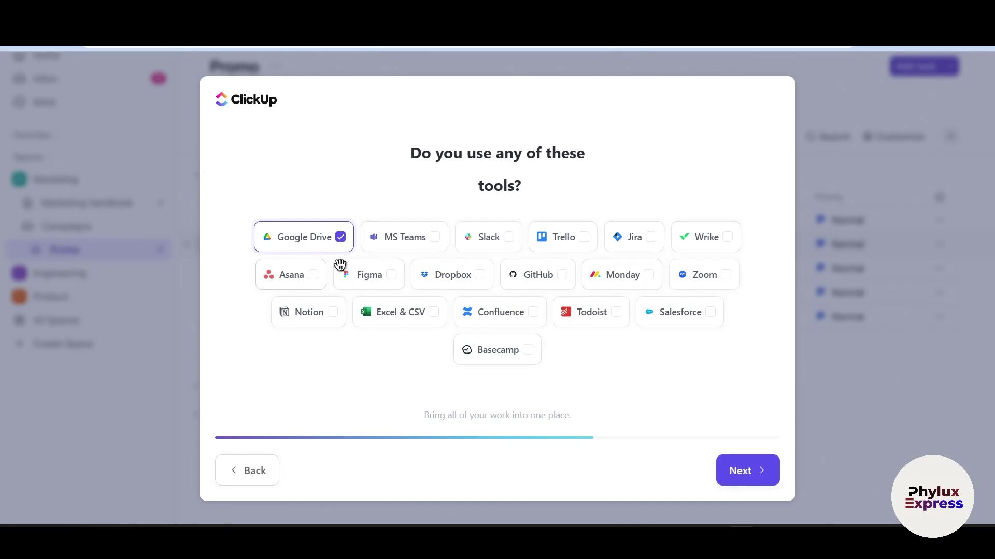
left_click(736, 469)
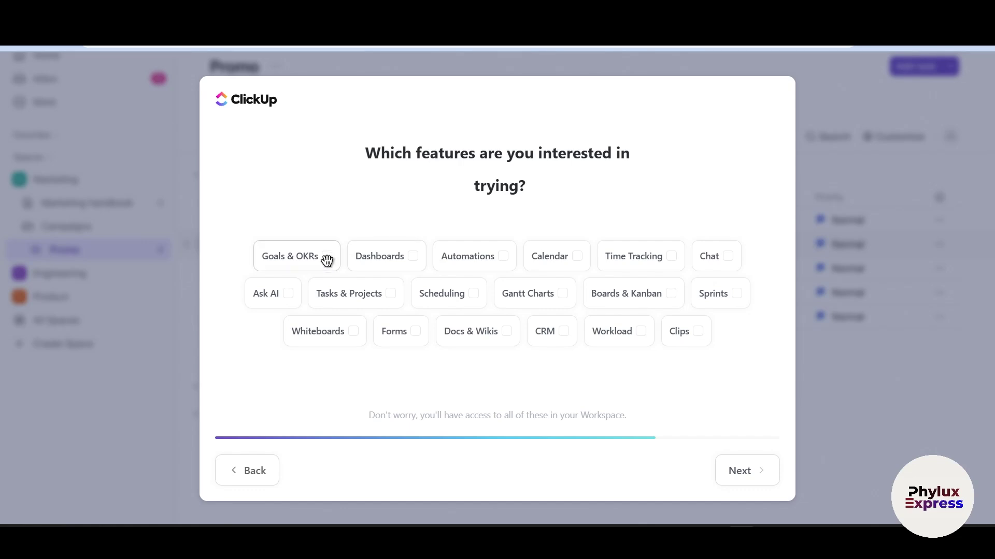
Mark interest in Automations, Calendar, Time Tracking, Sprints, Boards & Kanban, Gantt Charts, Whiteboards and CRM
left_click(481, 262)
left_click(547, 258)
left_click(630, 265)
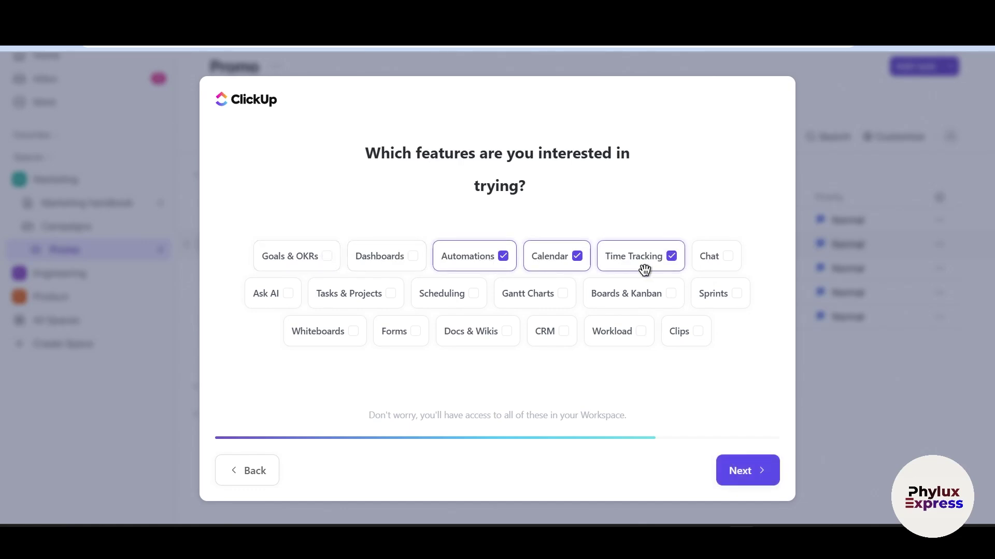
left_click(718, 294)
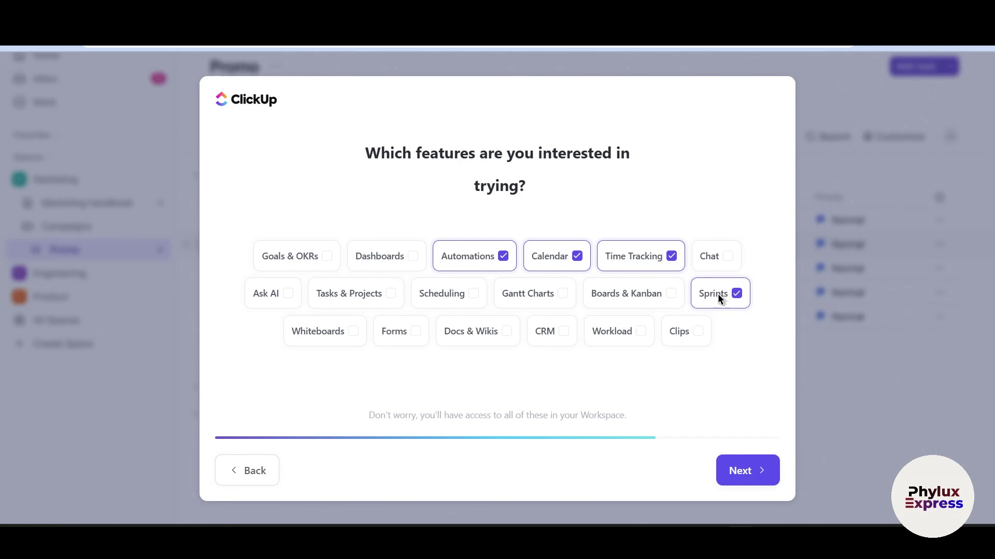
left_click(629, 302)
left_click(528, 298)
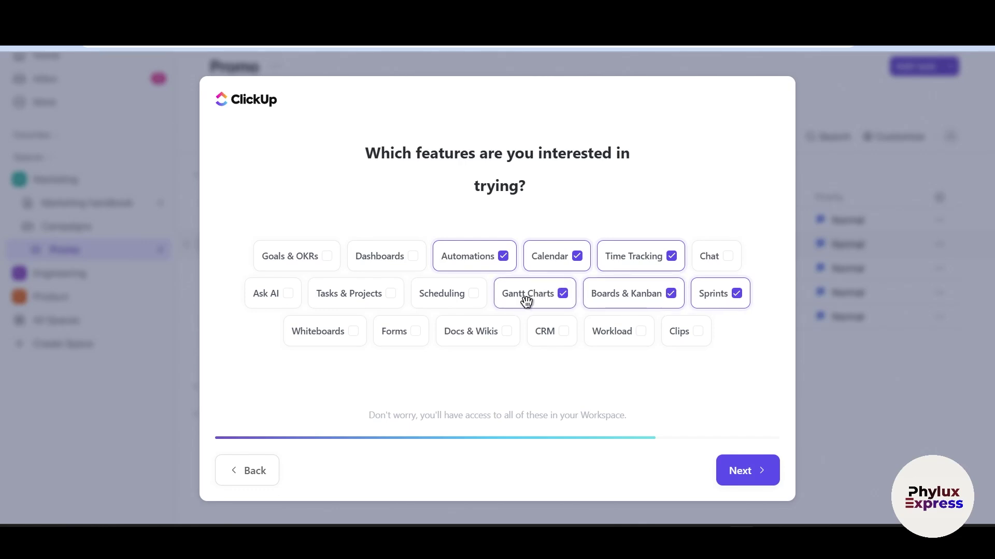
left_click(330, 331)
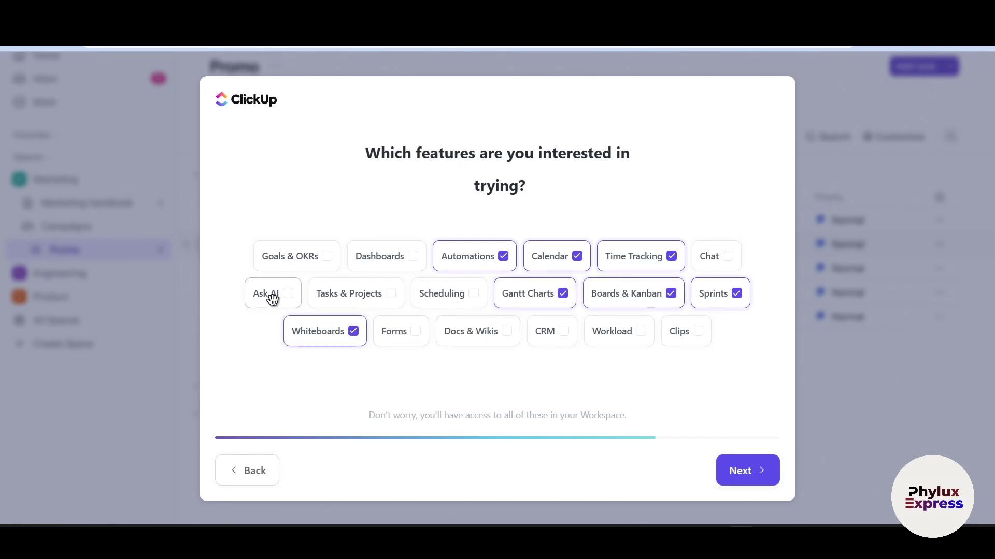
left_click(540, 335)
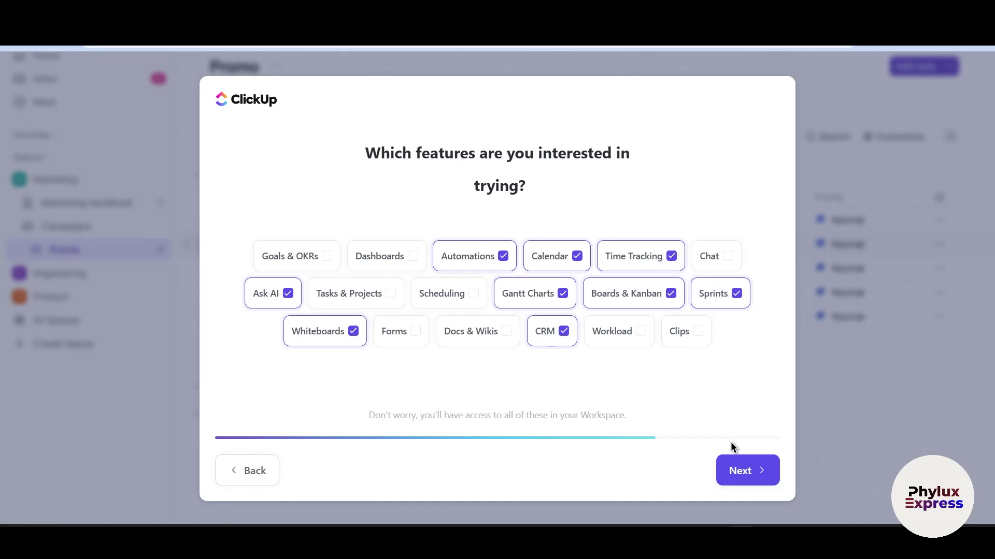
Name the workspace 'test workspace' and finish onboarding
left_click(727, 466)
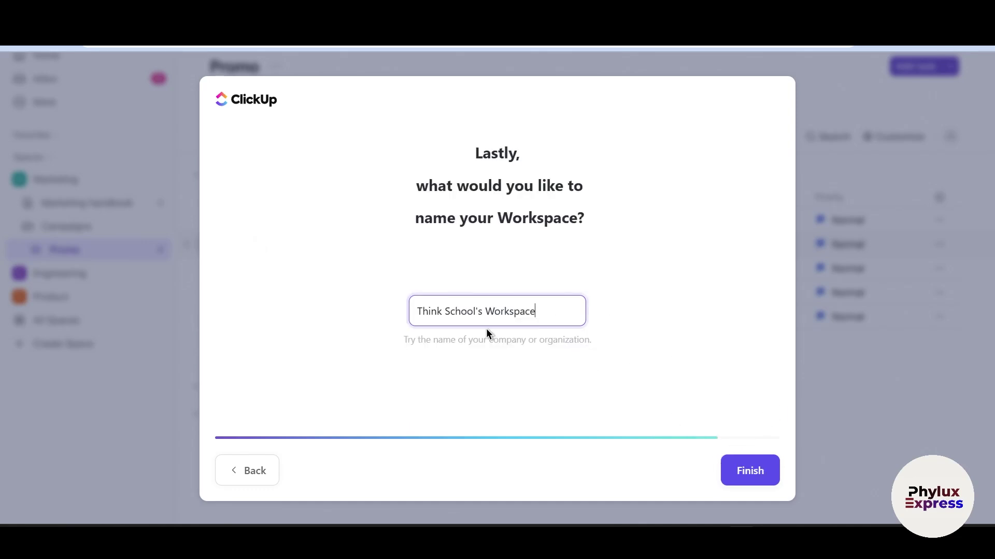
left_click_drag(545, 317, 371, 339)
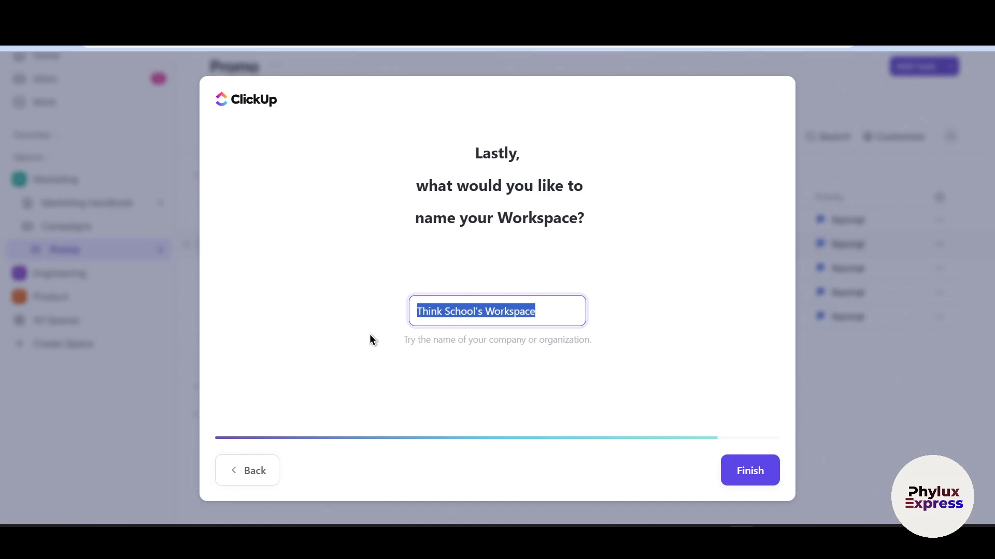
key("BackSpace")
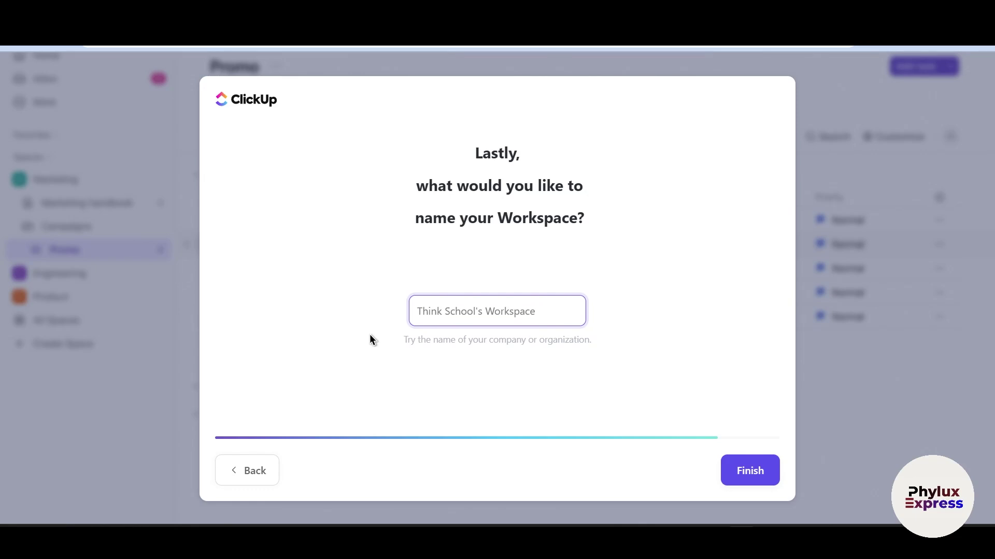
type("test w")
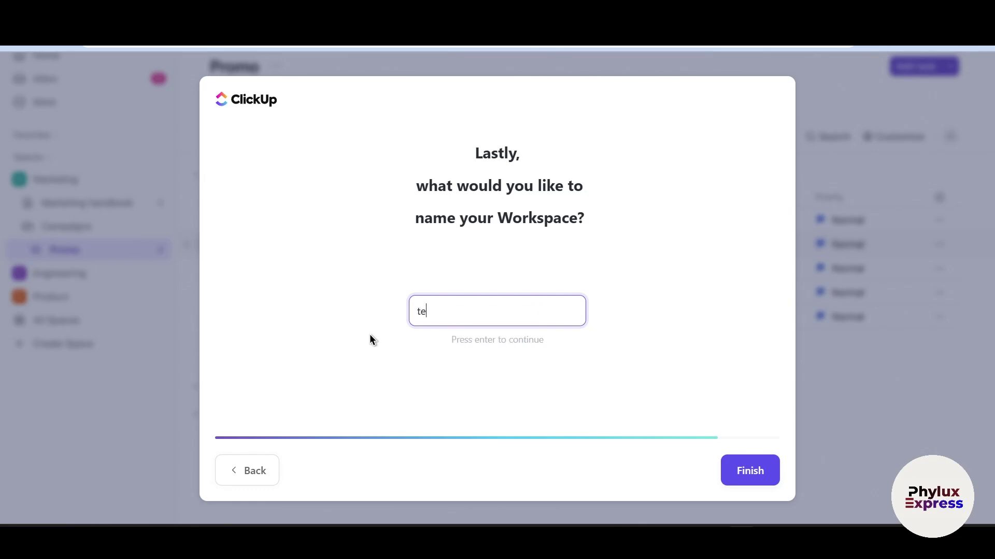
type("orkspace")
key("Return")
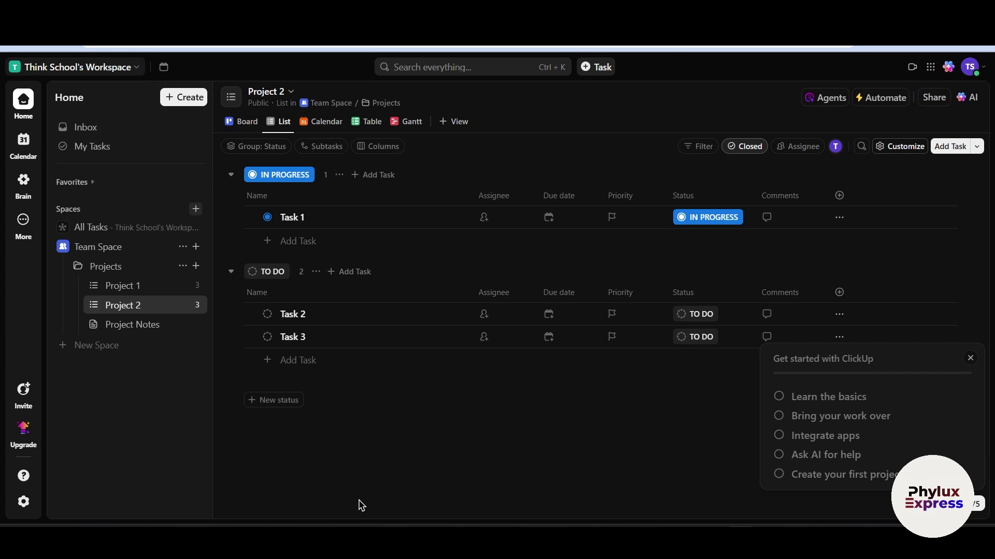
Start a new Work workspace, choose Creative & Design, and skip inviting people
left_click(67, 67)
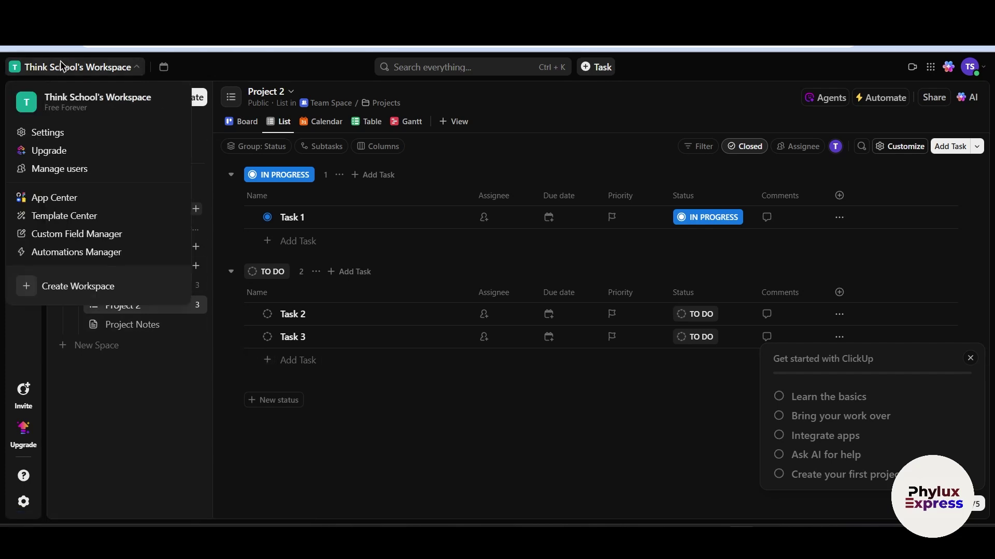
left_click(106, 294)
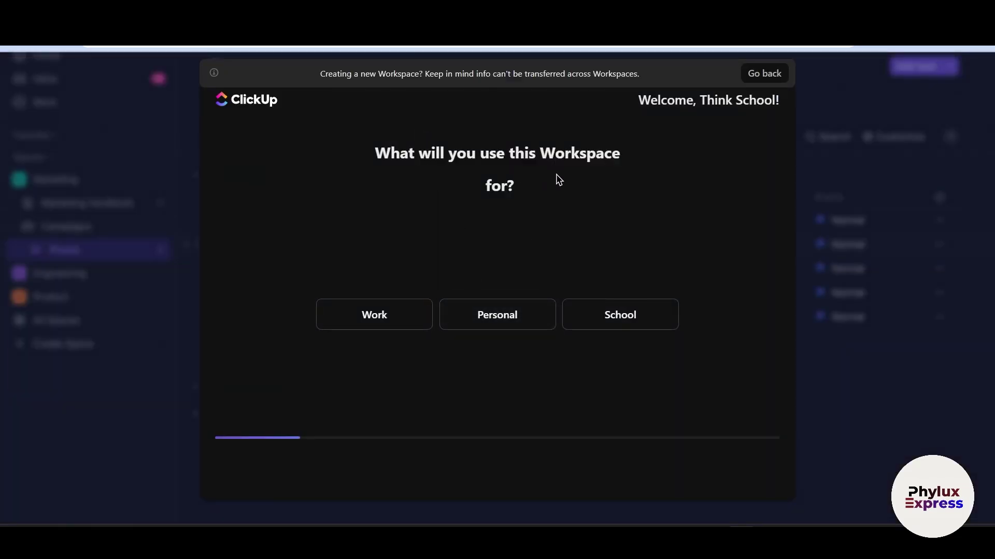
left_click(361, 314)
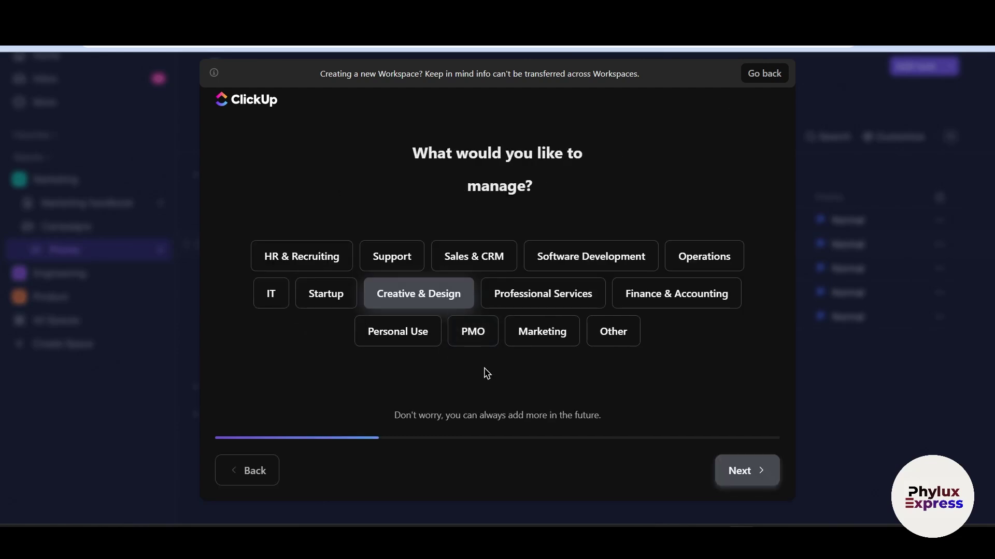
left_click(340, 293)
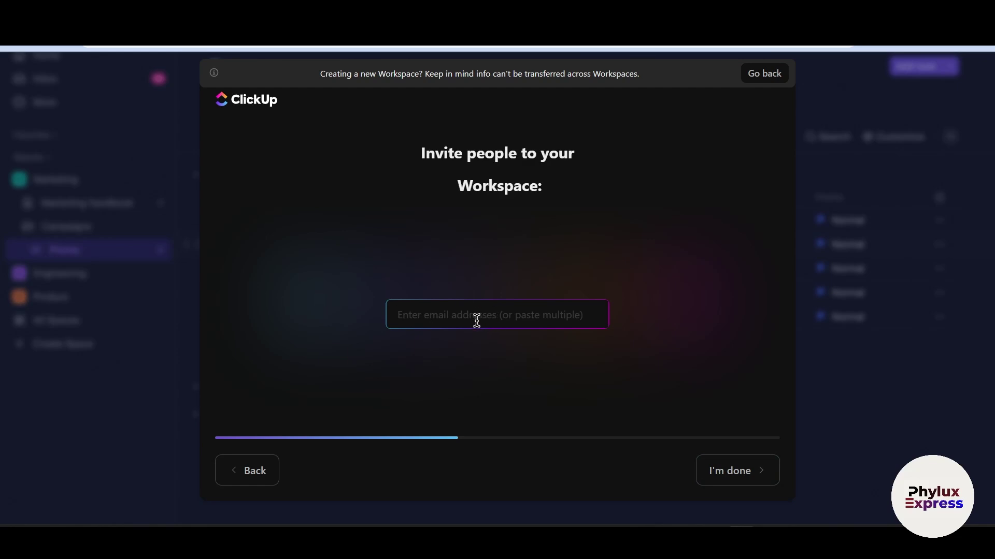
left_click(744, 481)
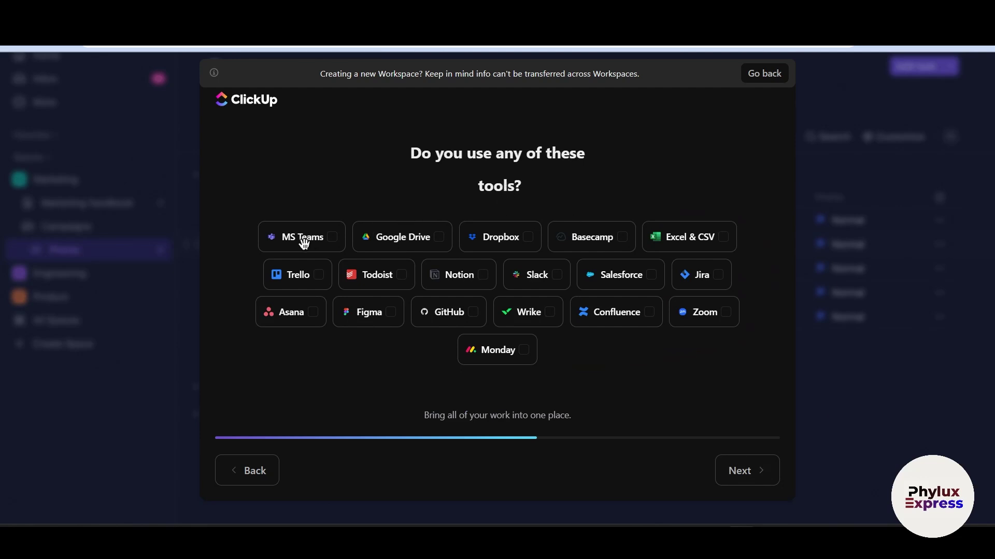
Mark interest in Whiteboards, Sprints, Time Tracking, Ask AI, Tasks & Projects and Workload
left_click(730, 472)
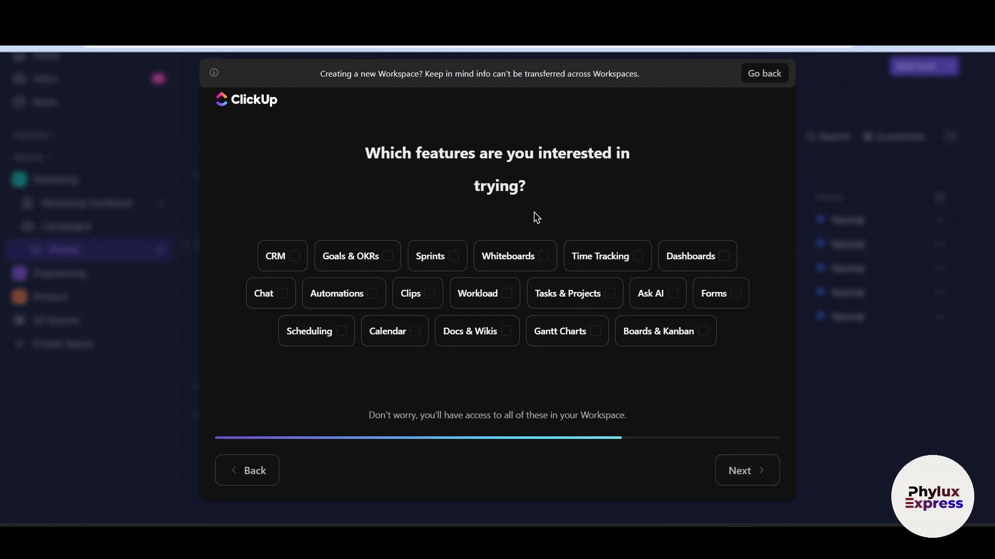
left_click_drag(468, 252, 507, 261)
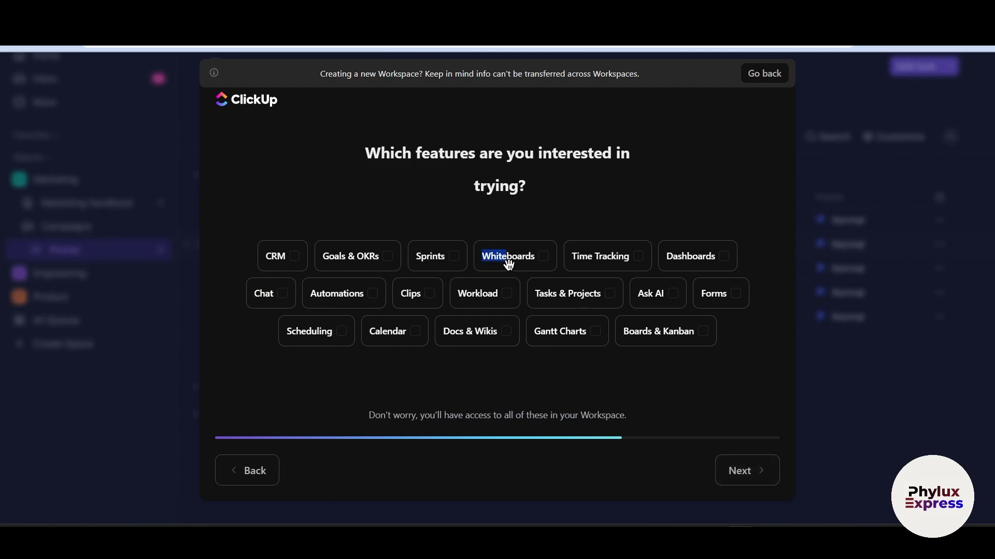
left_click(455, 259)
left_click(593, 259)
left_click(671, 290)
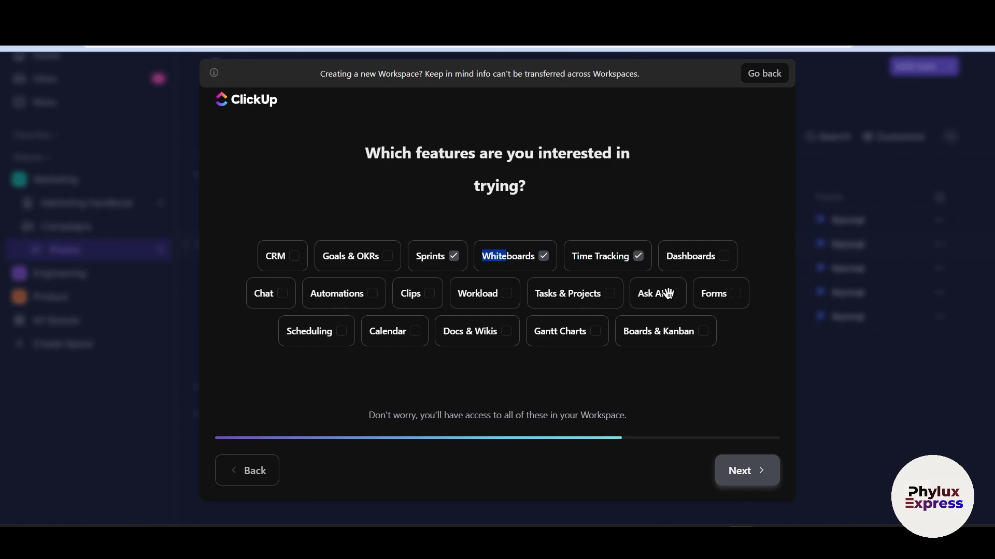
left_click(559, 299)
left_click(514, 293)
Name the workspace 'maker' and finish creating it
left_click(747, 469)
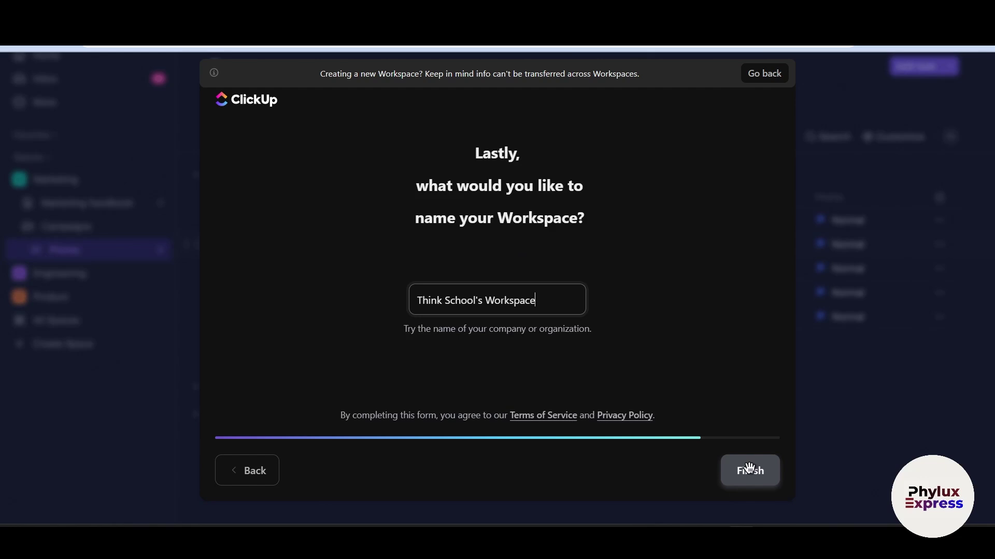
key("BackSpace")
key("BackSpace")
key("BackSpace")
key("BackSpace")
key("BackSpace")
key("BackSpace")
key("BackSpace")
key("BackSpace")
key("BackSpace")
key("BackSpace")
key("BackSpace")
key("BackSpace")
key("BackSpace")
key("BackSpace")
key("BackSpace")
key("BackSpace")
key("BackSpace")
key("BackSpace")
key("BackSpace")
key("BackSpace")
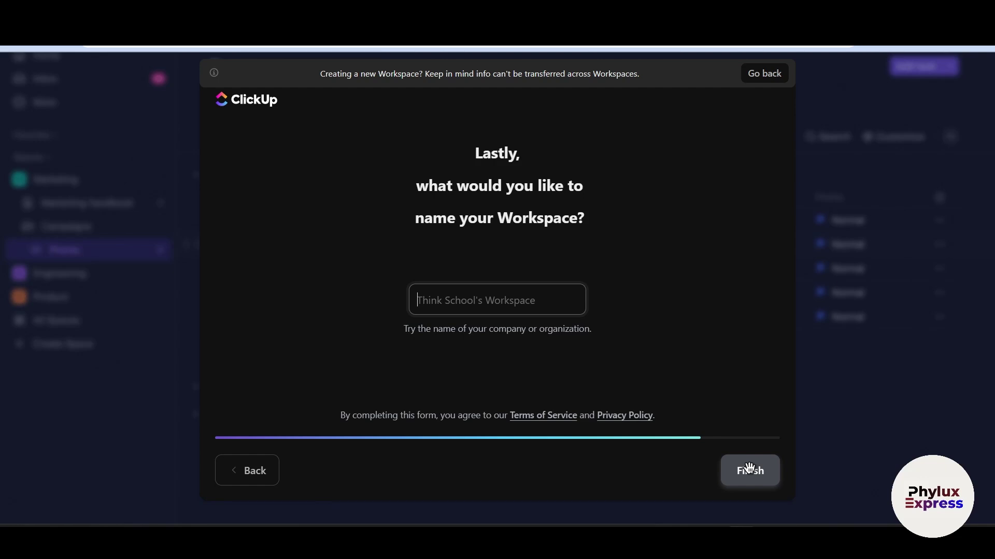
type("i")
key("BackSpace")
type("maker")
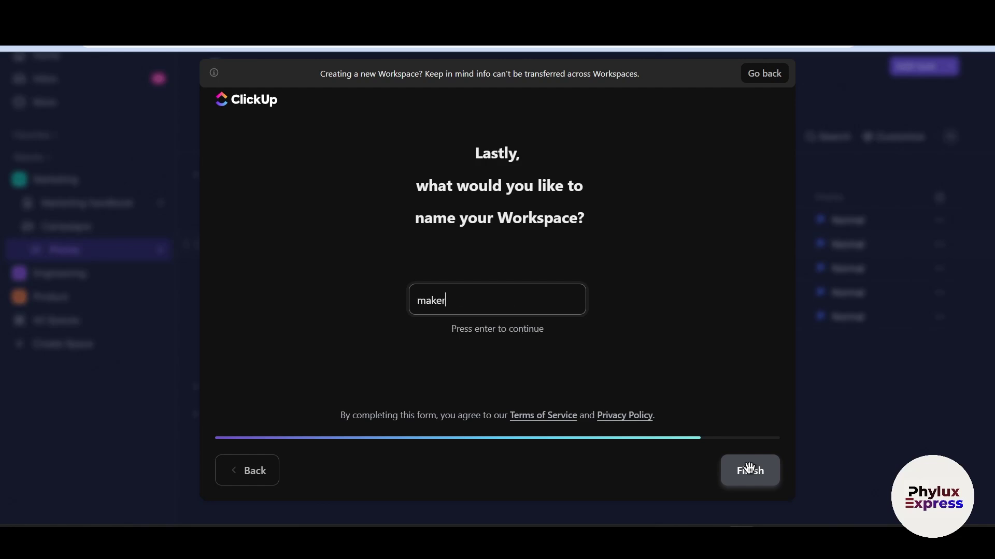
left_click(750, 469)
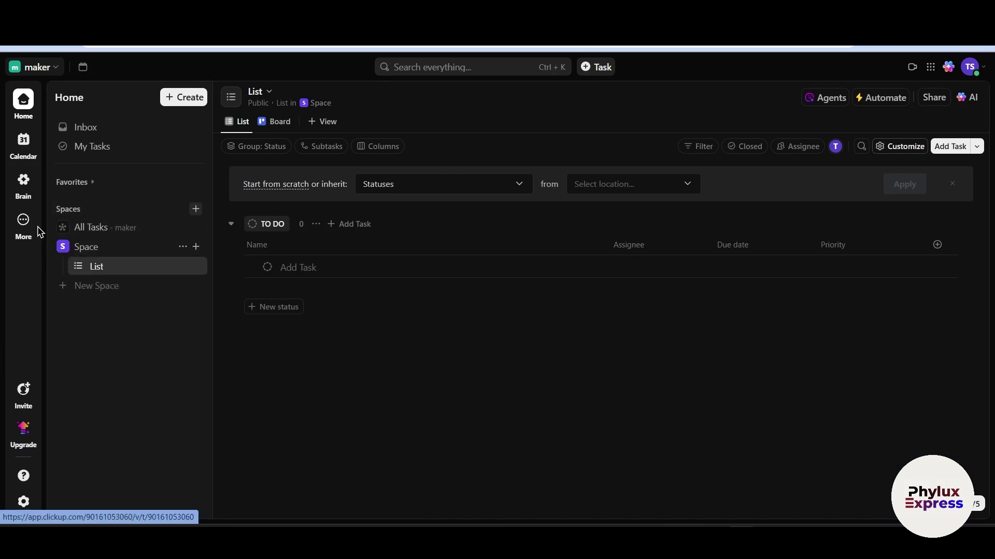
Open Settings from the maker workspace dropdown
left_click(56, 68)
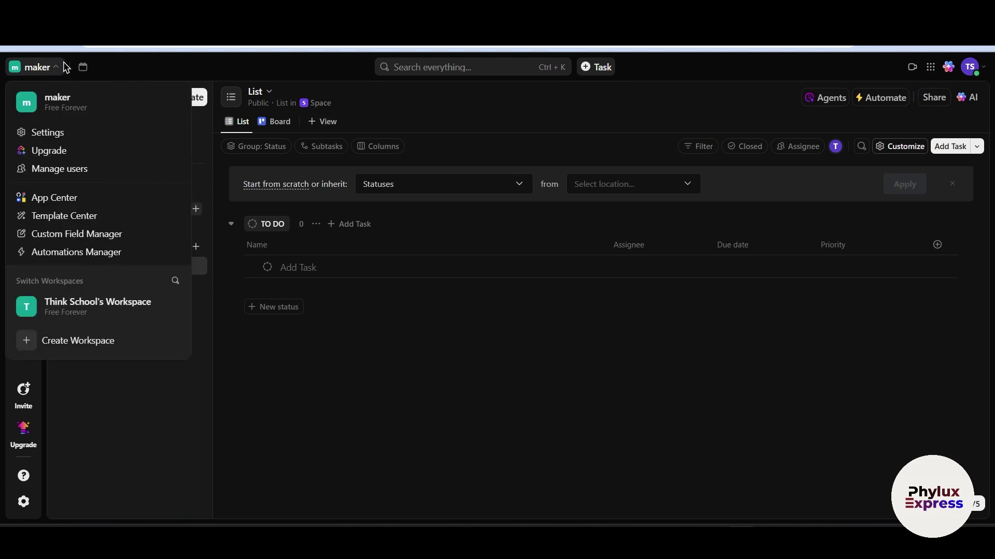
left_click(78, 136)
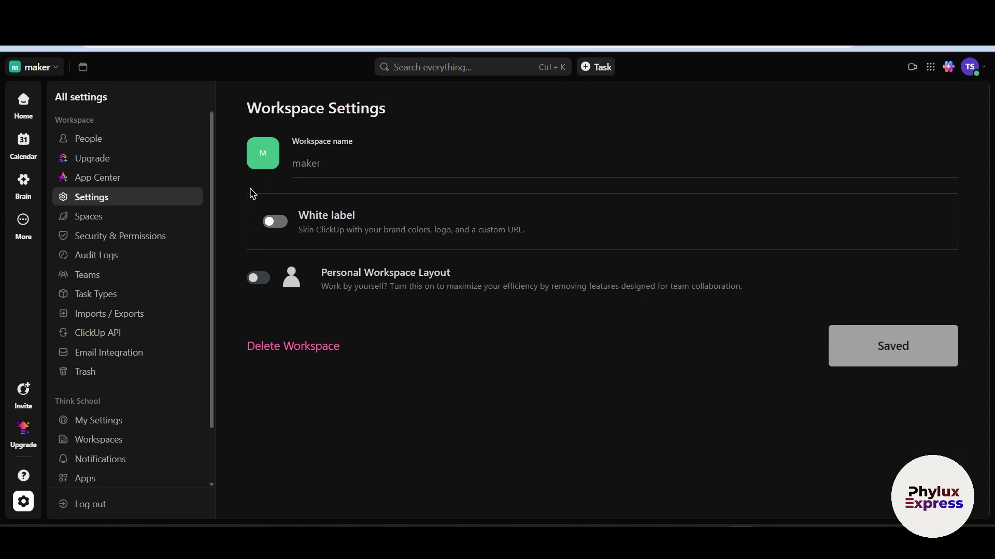
Switch the Personal Workspace Layout toggle on in maker's Workspace Settings
double_click(249, 189)
key("alt+Tab")
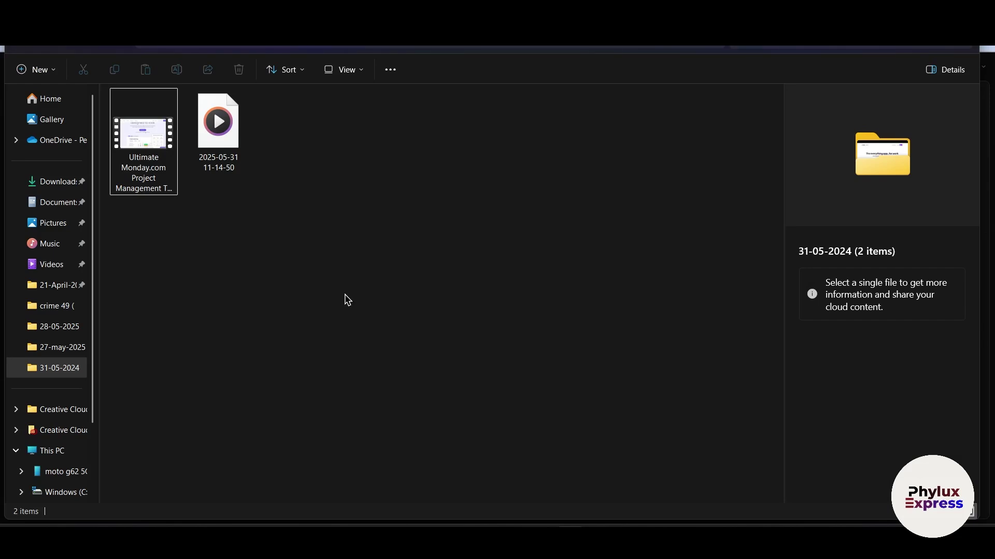
key("alt+Tab")
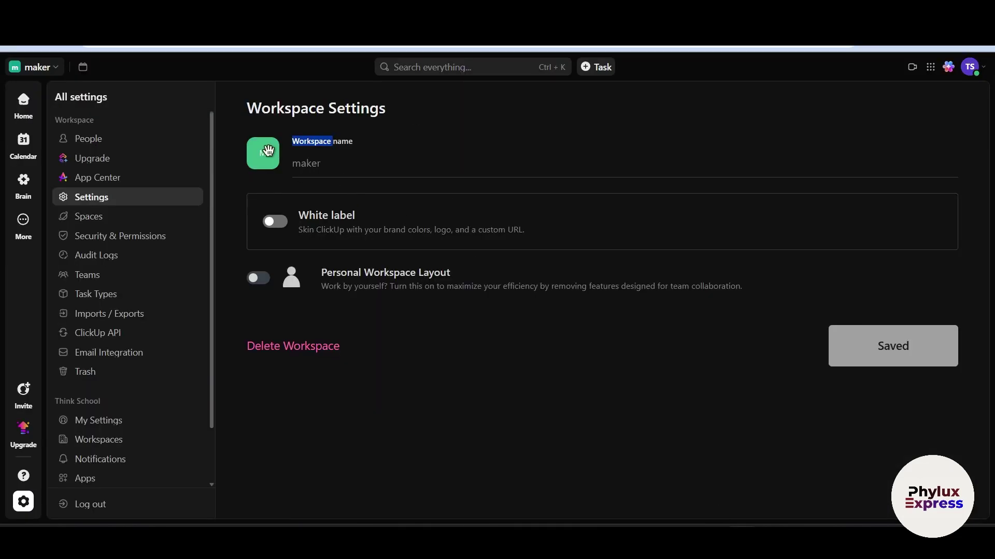
left_click(276, 152)
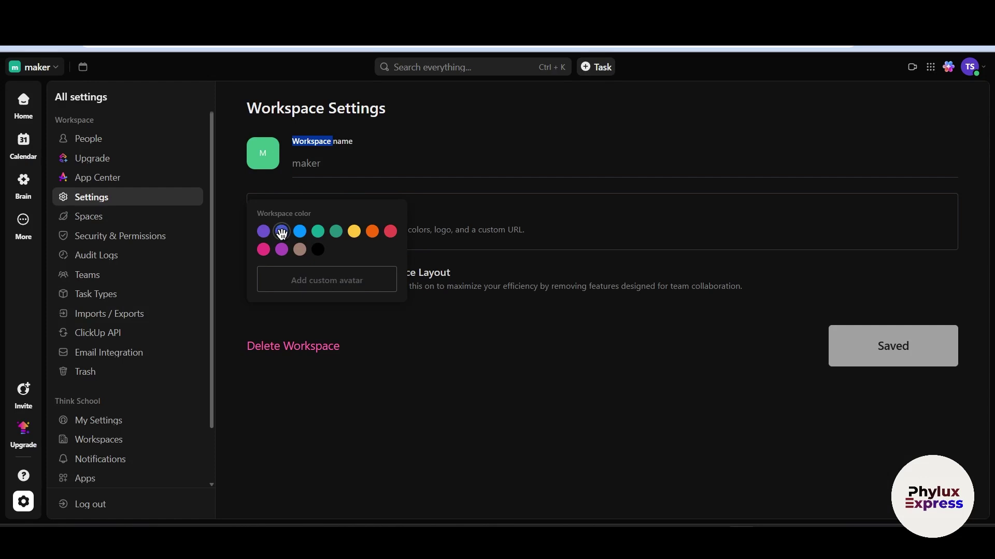
double_click(346, 296)
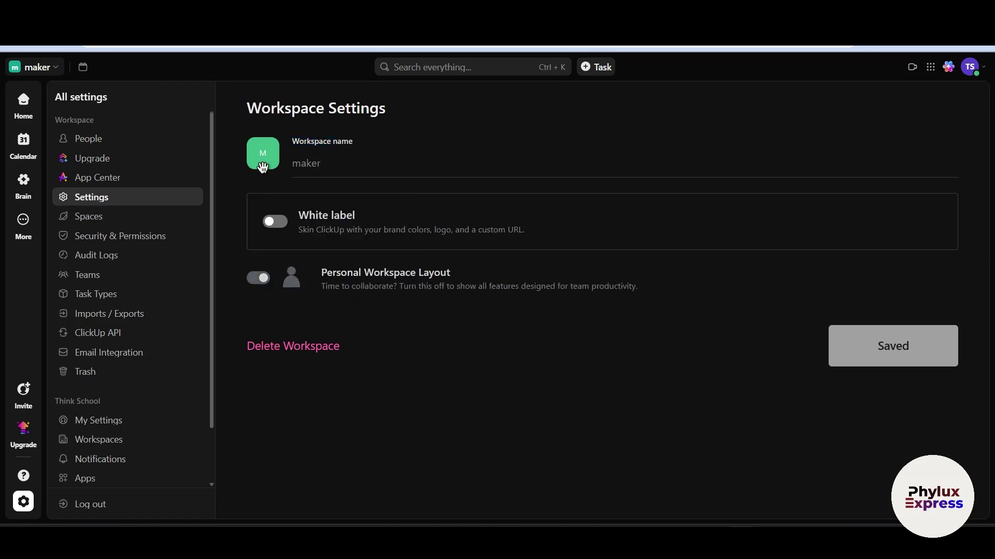
left_click(263, 164)
Upload the cat picture from Downloads as maker's avatar and save the crop
left_click(366, 281)
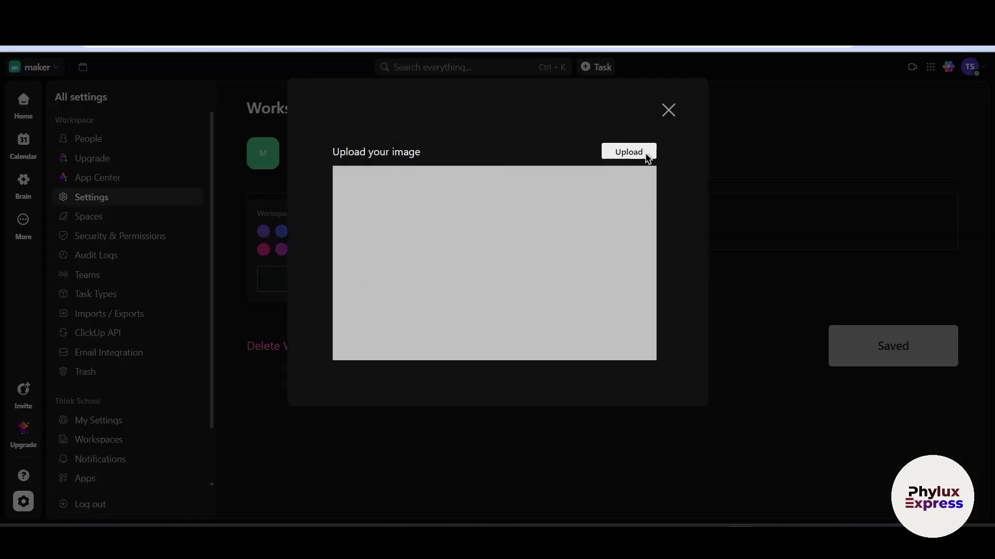
left_click(639, 151)
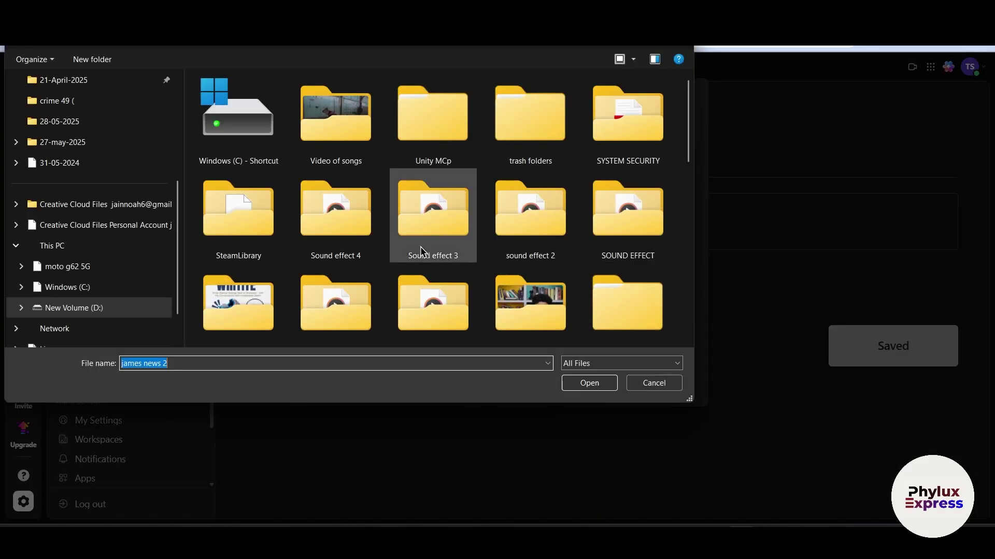
left_click(75, 167)
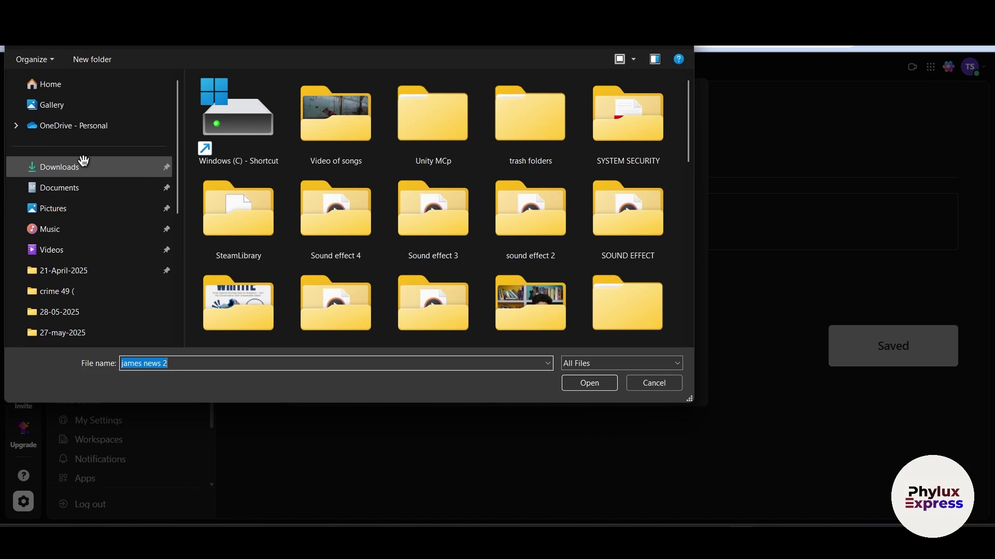
left_click(226, 134)
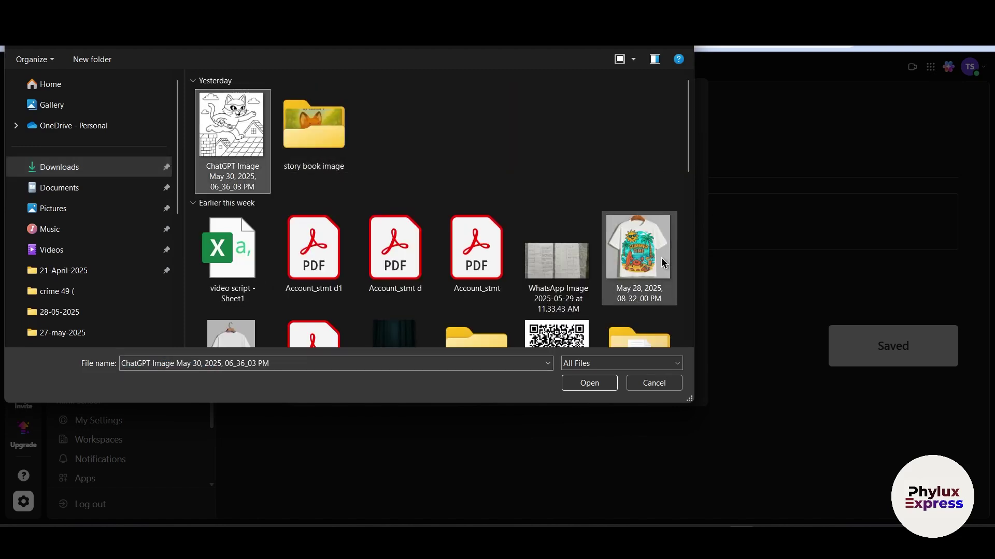
scroll(394, 222, "down", 10)
left_click_drag(225, 217, 687, 414)
left_click(610, 386)
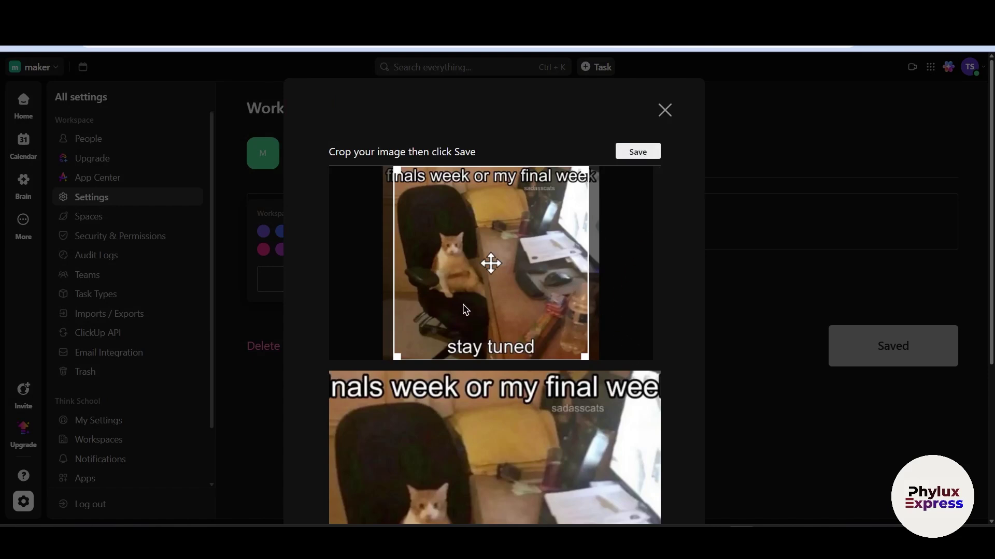
left_click(638, 152)
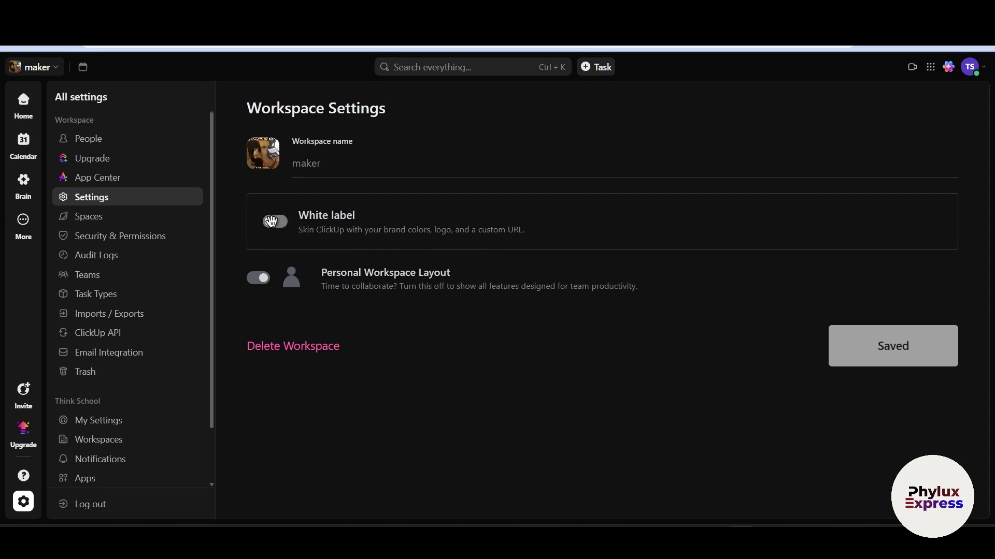
Try White label, dismiss the Enterprise upgrade offer, and open the maker workspace menu
left_click(270, 222)
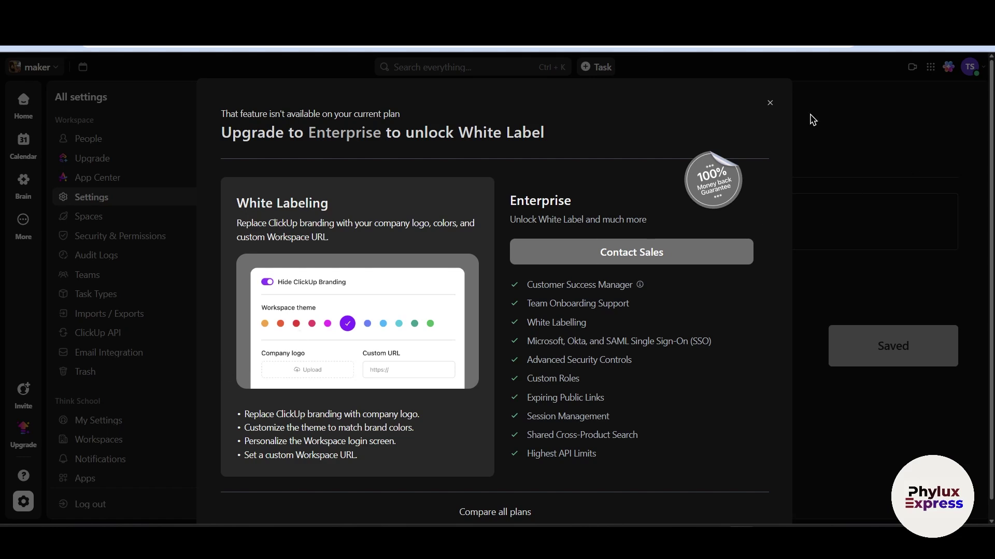
left_click(770, 102)
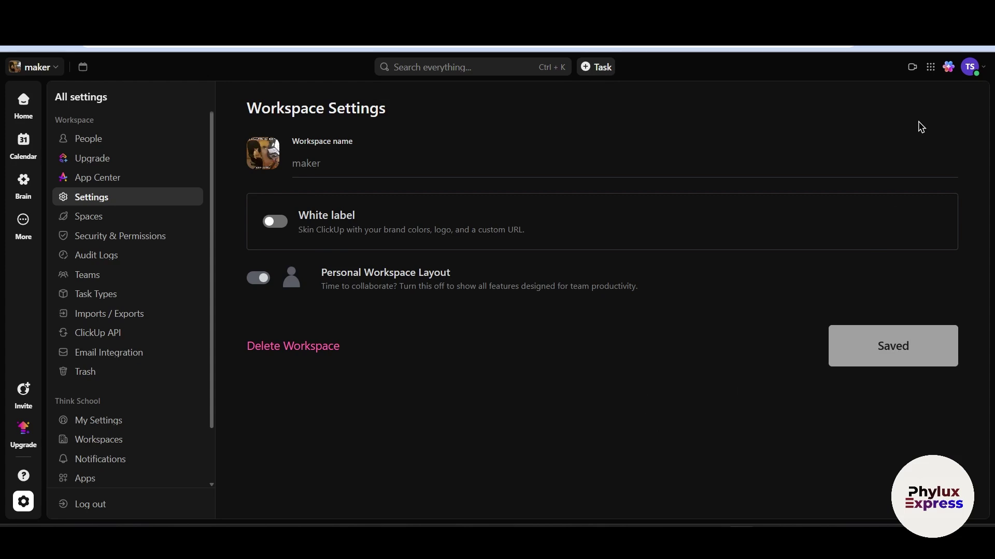
left_click(972, 67)
left_click(972, 68)
left_click(36, 67)
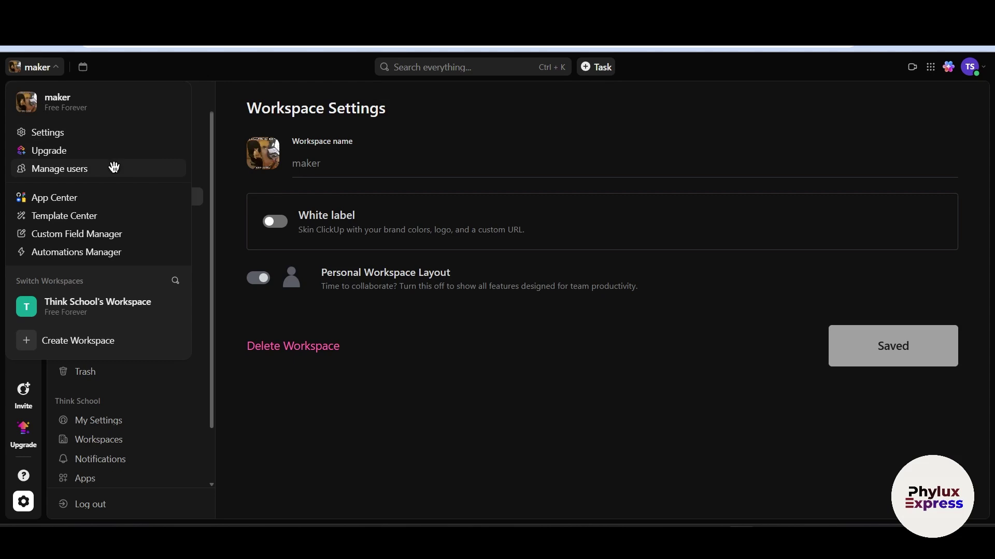
Invite a second e-mail address to the maker Workspace as a Member, then go to its Gmail inbox
left_click(114, 167)
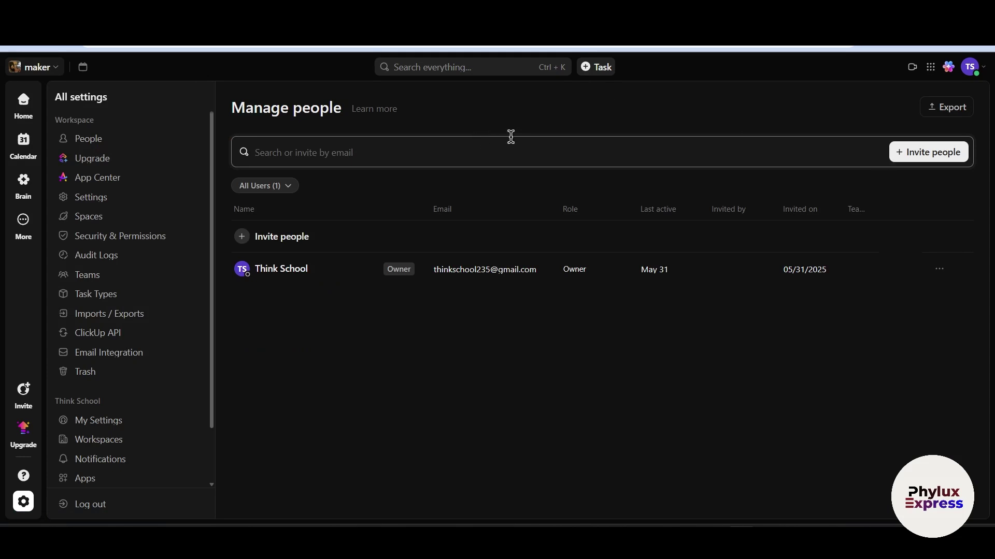
left_click(950, 150)
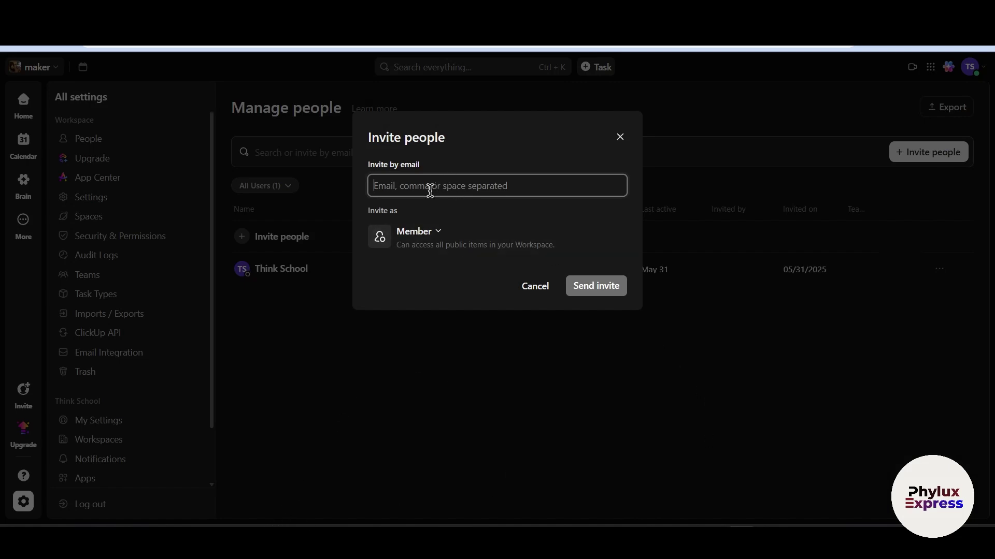
type("tecc")
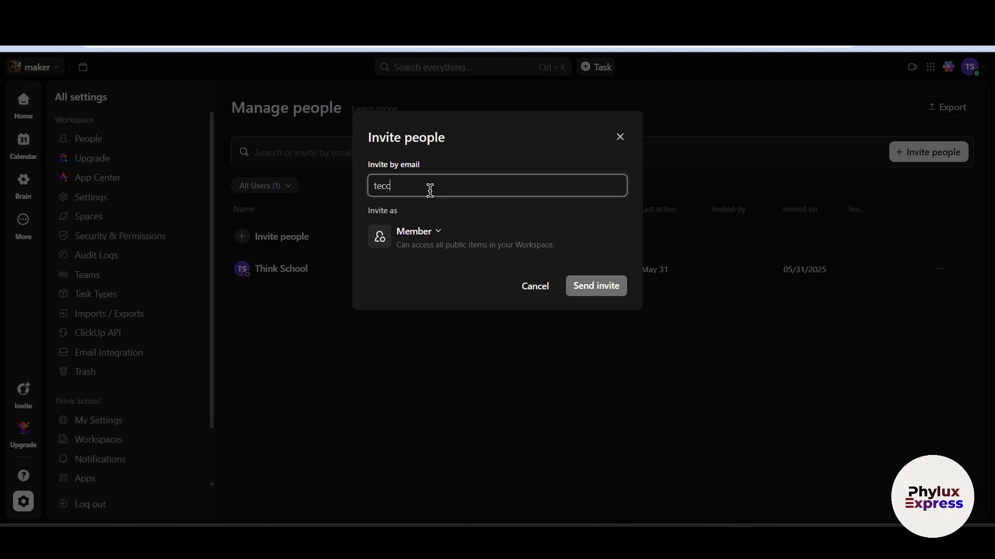
key("BackSpace")
key("BackSpace")
key("BackSpace")
key("BackSpace")
key("ctrl+v")
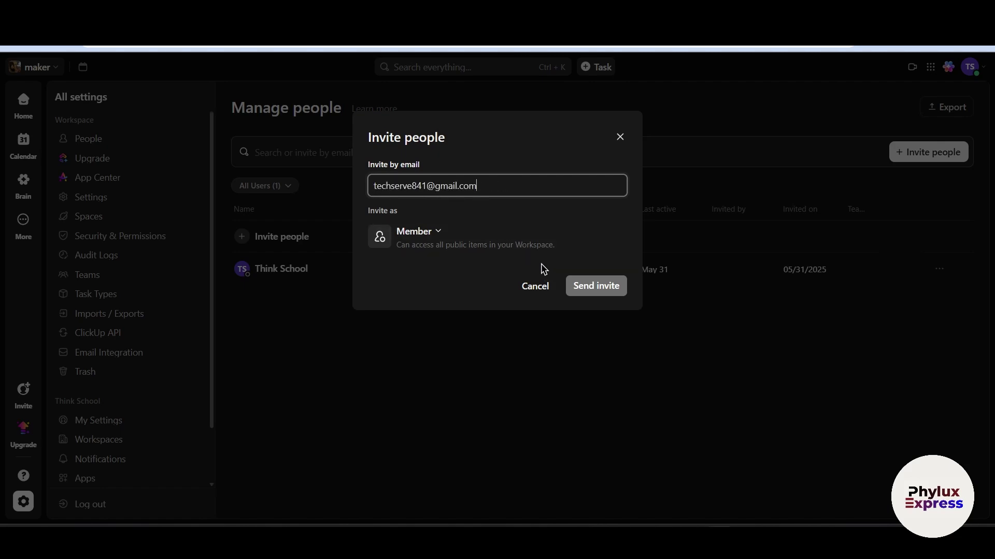
left_click(590, 294)
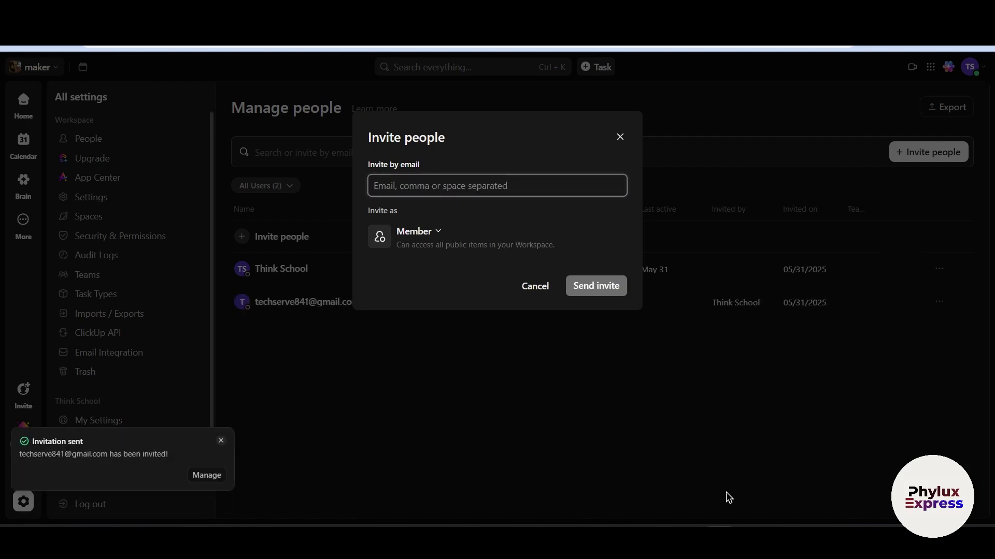
mouse_move(735, 522)
left_click(750, 476)
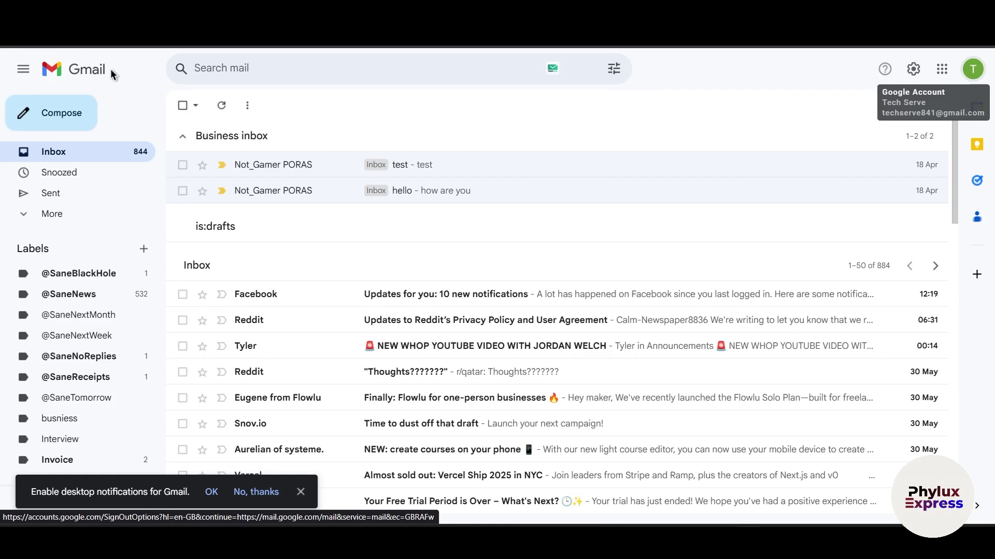
Reload the Gmail inbox, open the ClickUp invitation to maker and accept it
scroll(433, 396, "down", 3)
scroll(433, 395, "up", 4)
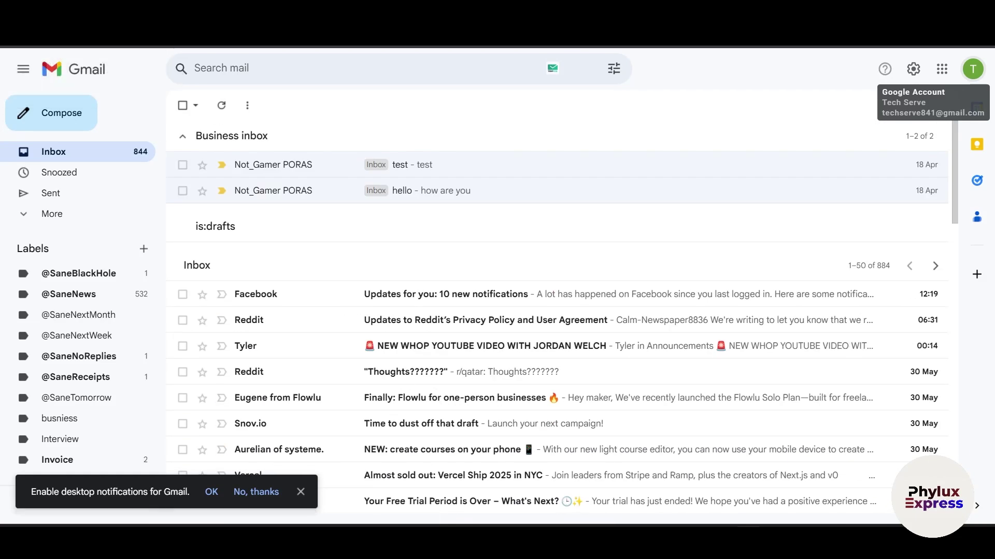
left_click(53, 45)
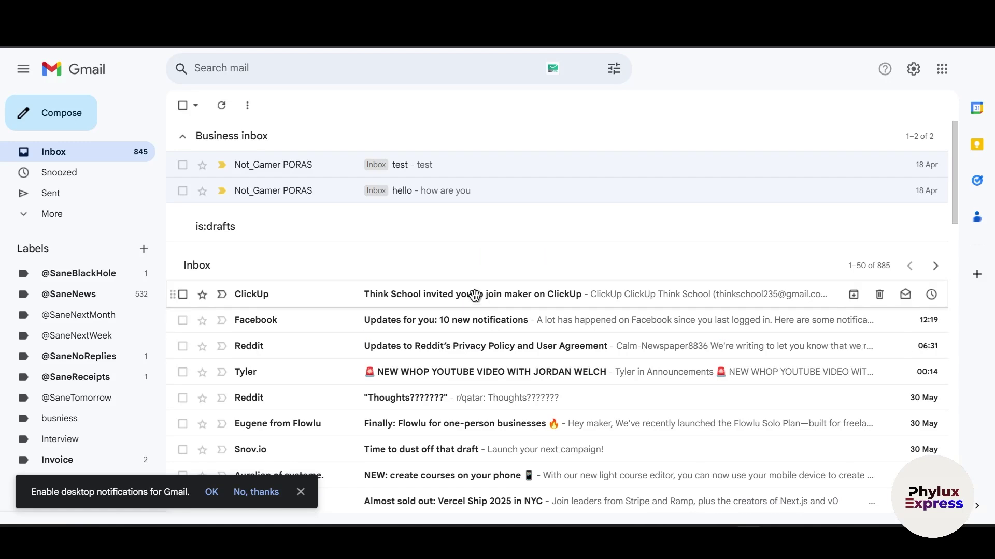
left_click(437, 295)
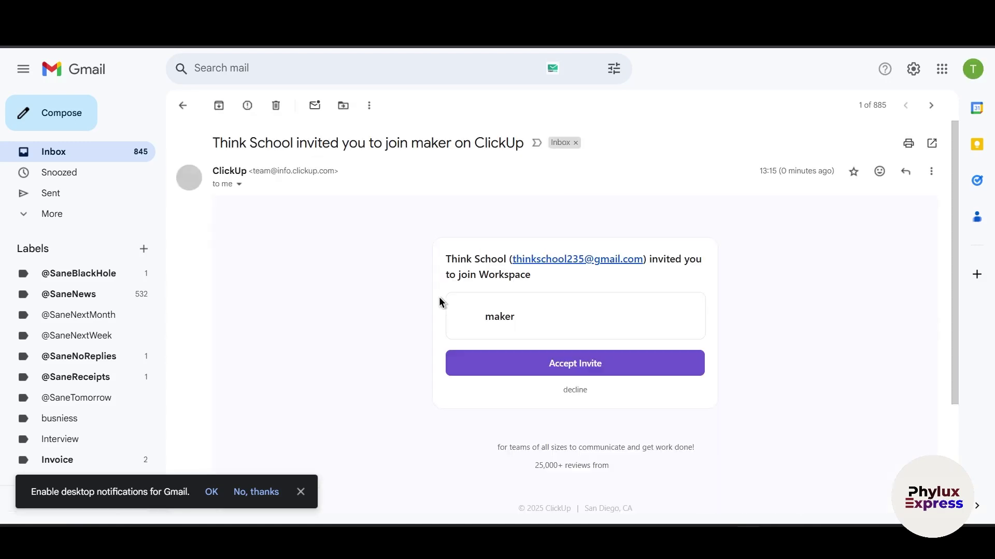
left_click(569, 368)
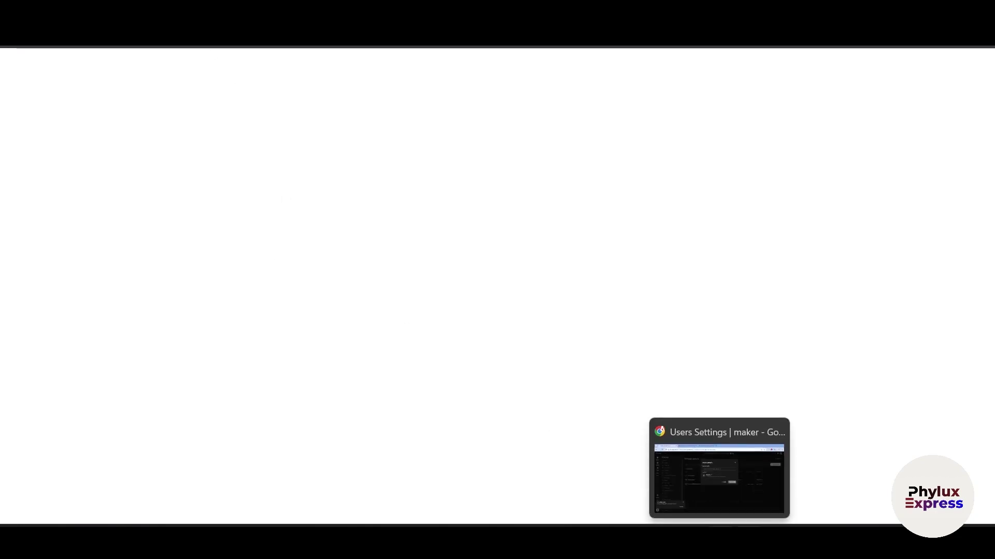
Cancel the Invite people dialog in ClickUp and go Home to the empty List in Space
left_click(711, 464)
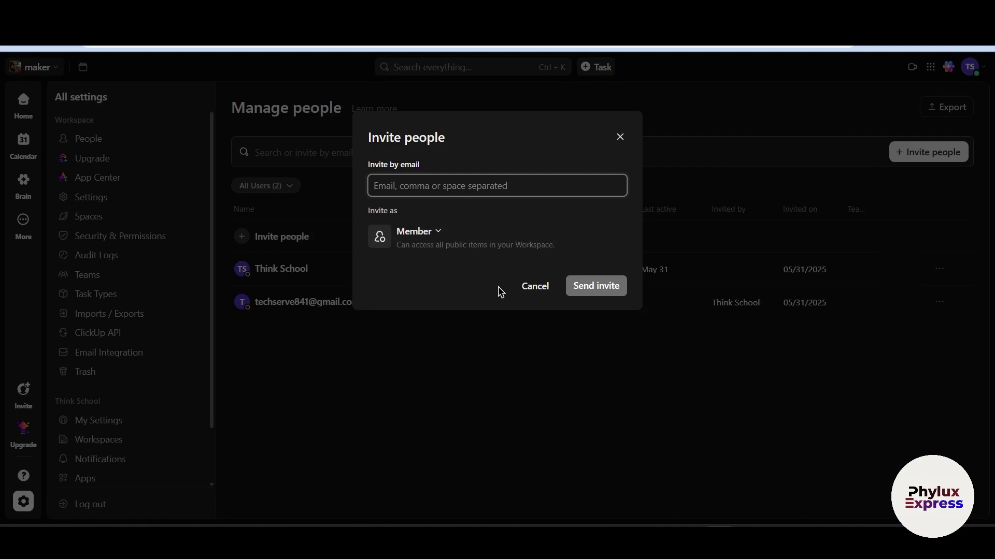
left_click(530, 287)
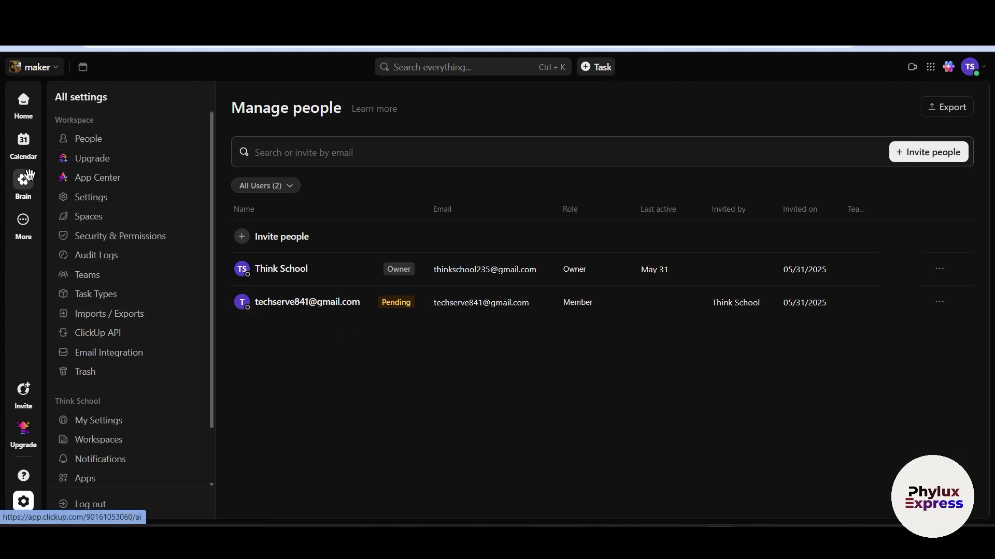
right_click(30, 180)
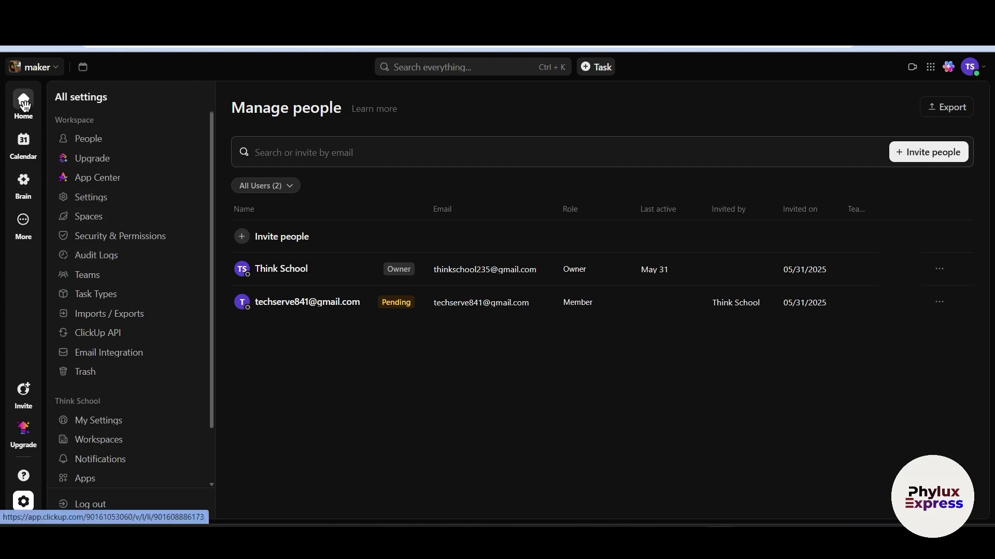
left_click(25, 105)
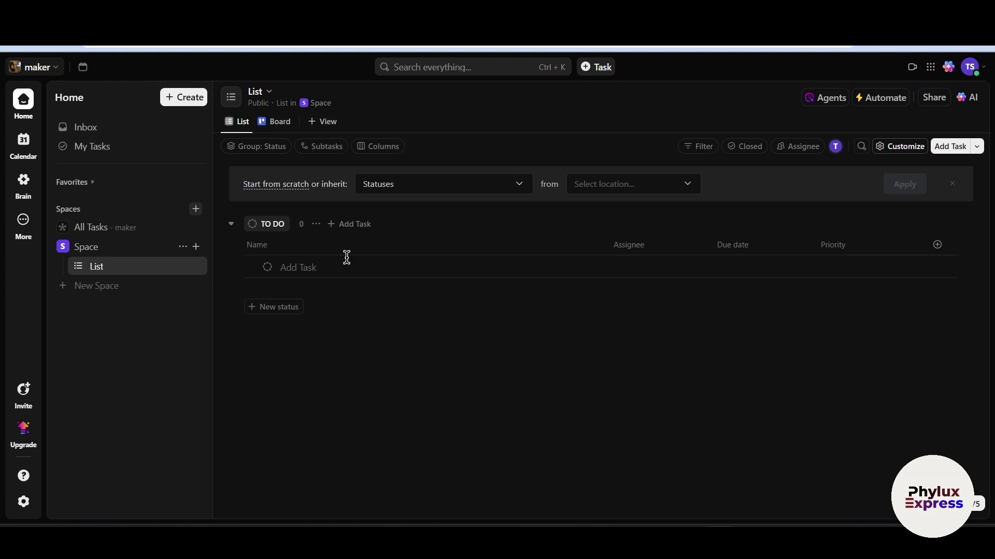
Create a new Personal Workspace from the maker menu, pick a management area and skip invitations
left_click(36, 70)
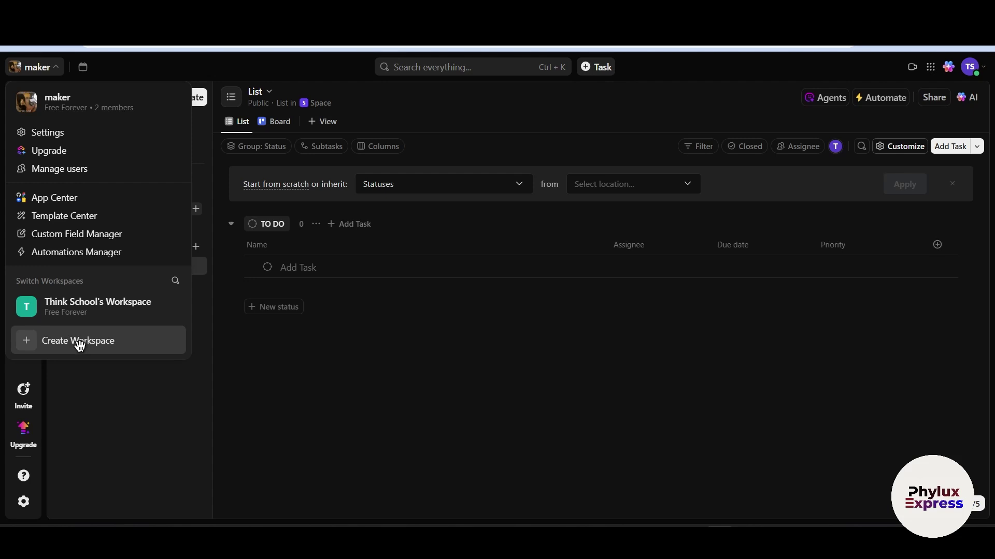
left_click(80, 346)
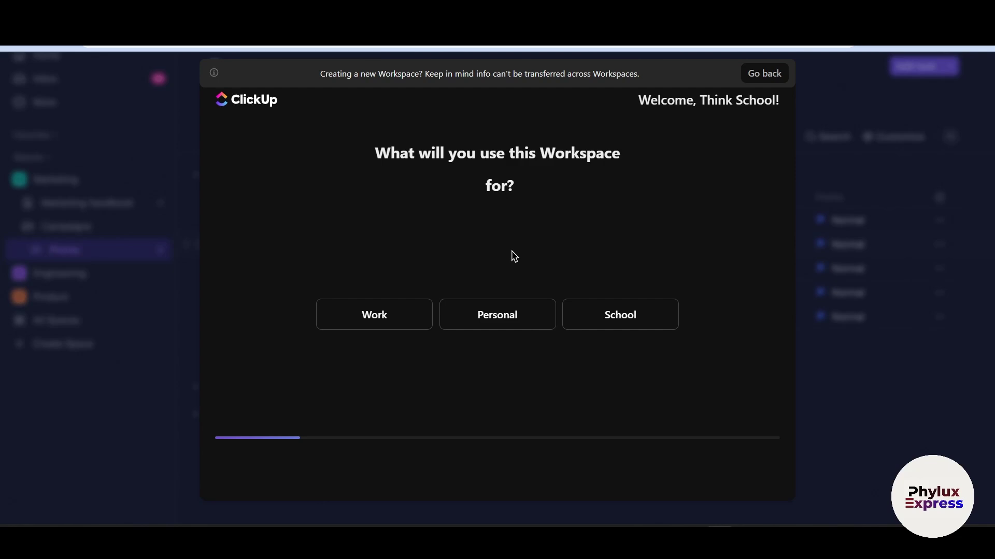
left_click(518, 312)
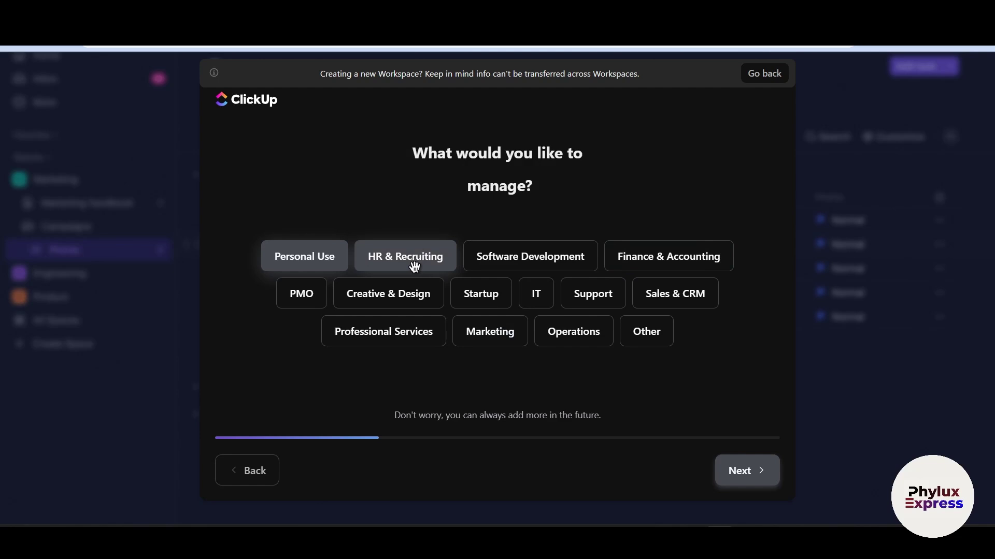
left_click(541, 249)
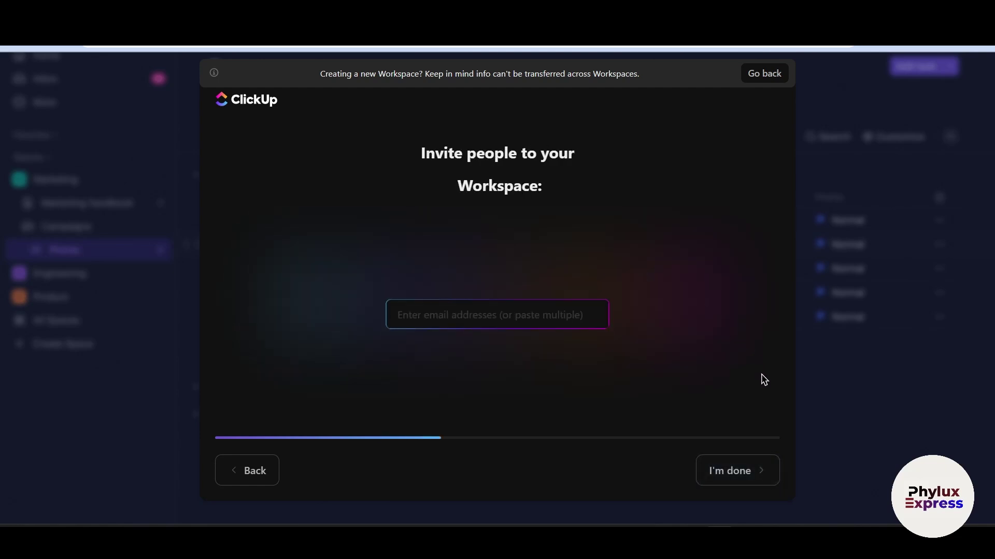
left_click(738, 465)
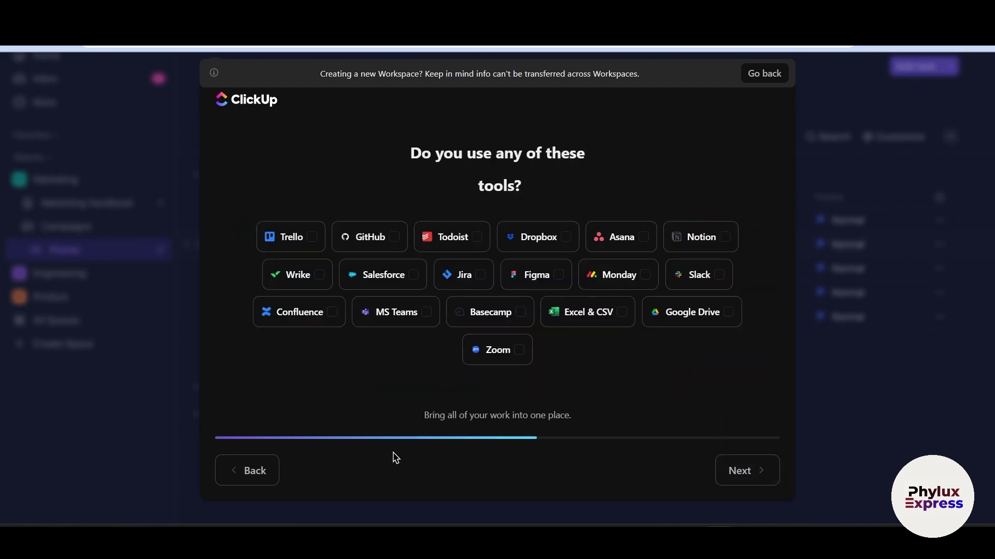
Go back to the invite step, try adding an invitee's e-mail address, then move past it
left_click(238, 487)
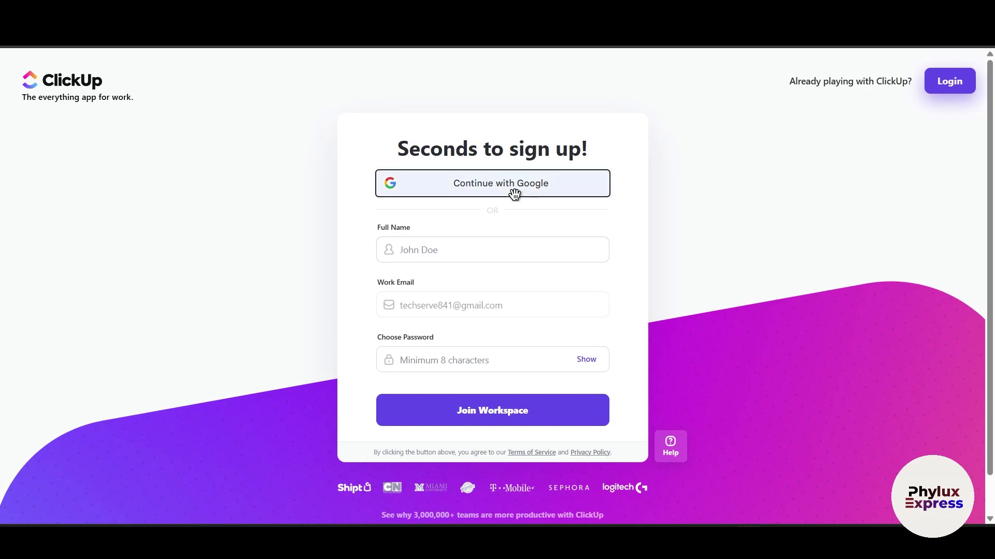
left_click(514, 193)
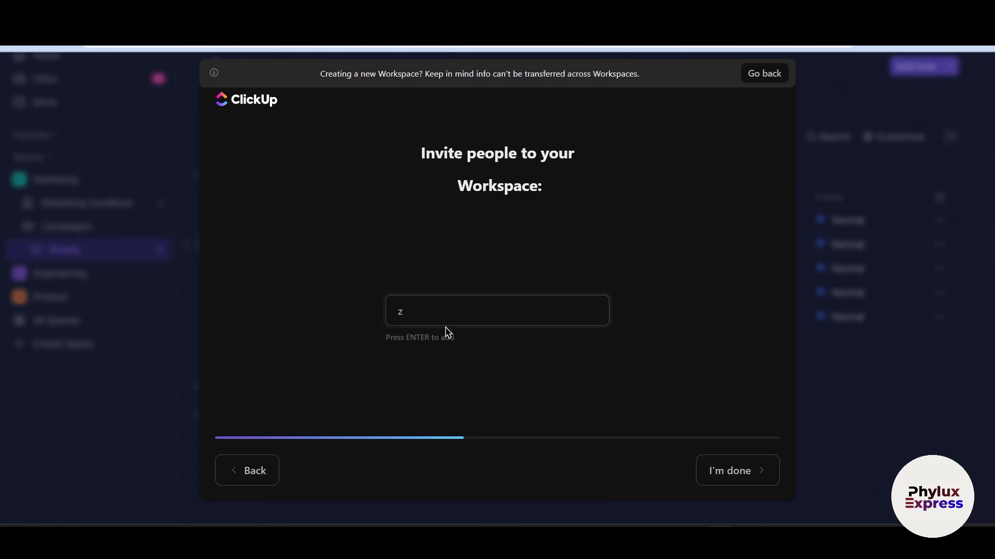
key("Return")
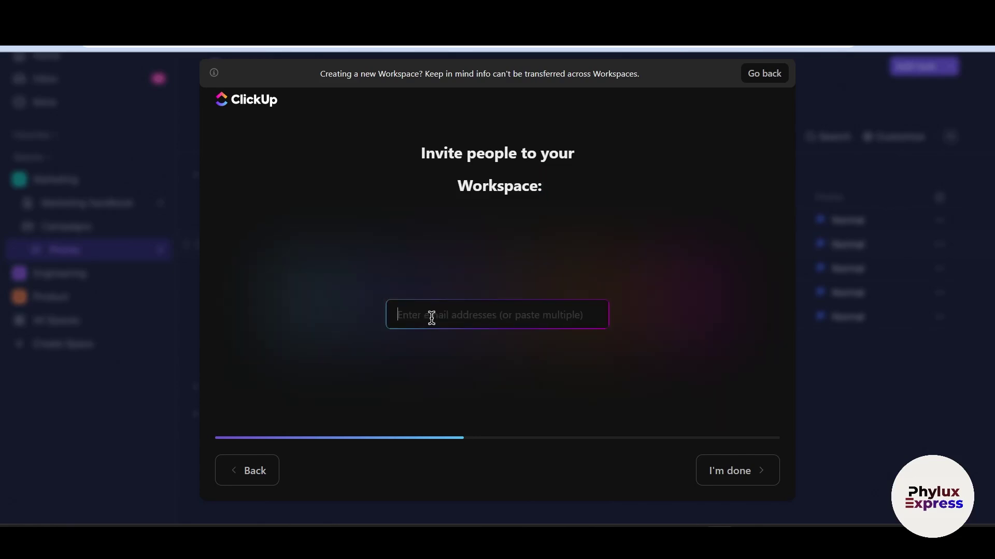
key("ctrl+v")
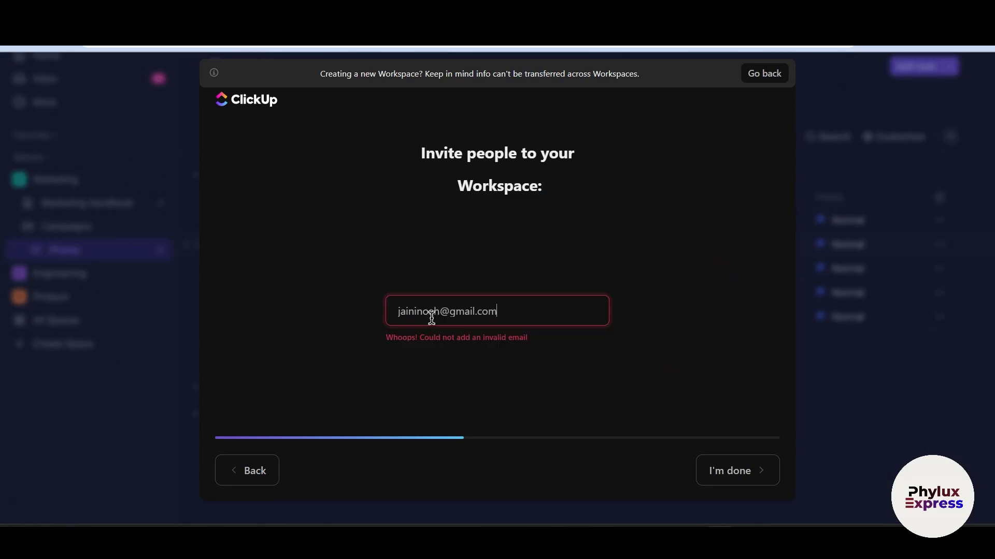
key("Return")
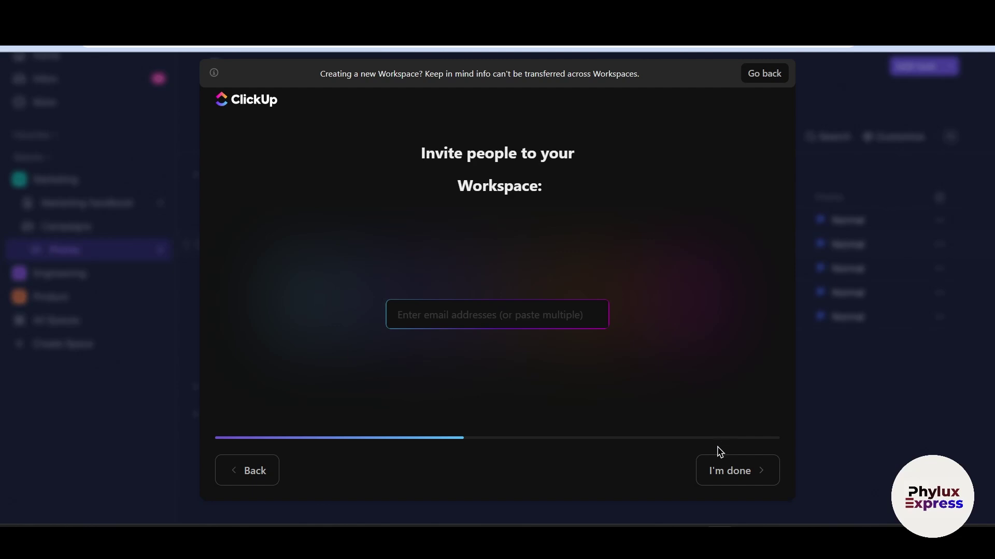
left_click(716, 468)
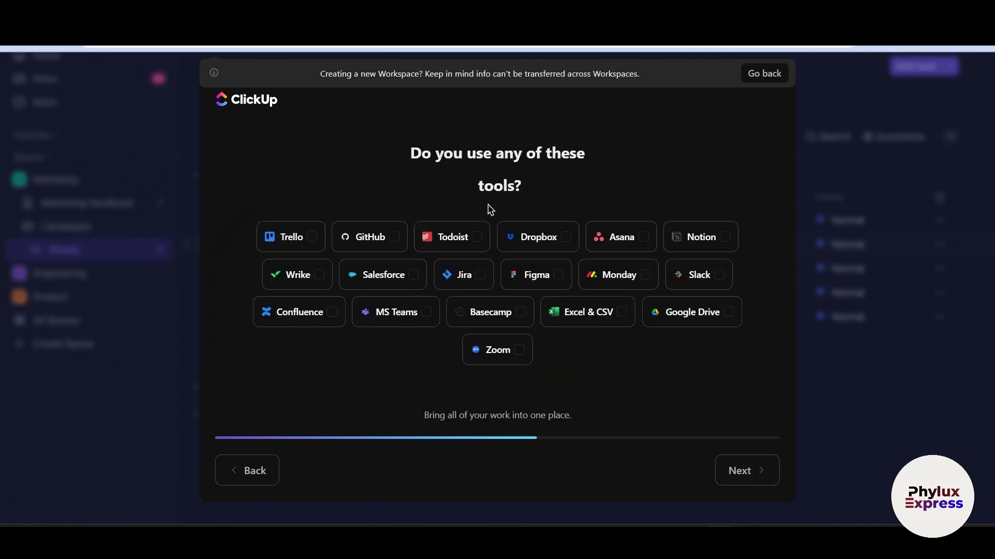
Tick Trello as a used tool and choose Scheduling, Boards & Kanban, Whiteboards and Dashboards features
left_click(308, 233)
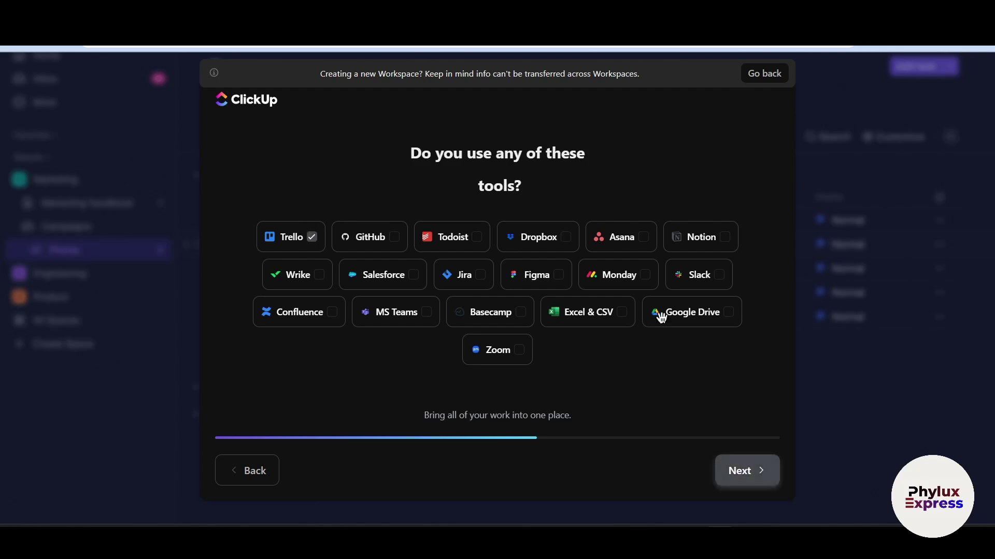
left_click(750, 469)
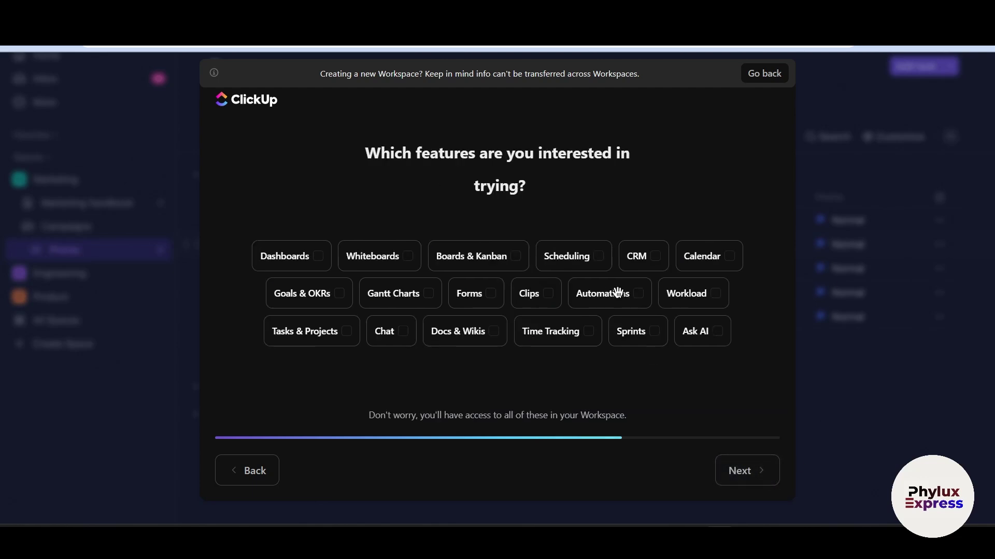
left_click(558, 252)
left_click(504, 249)
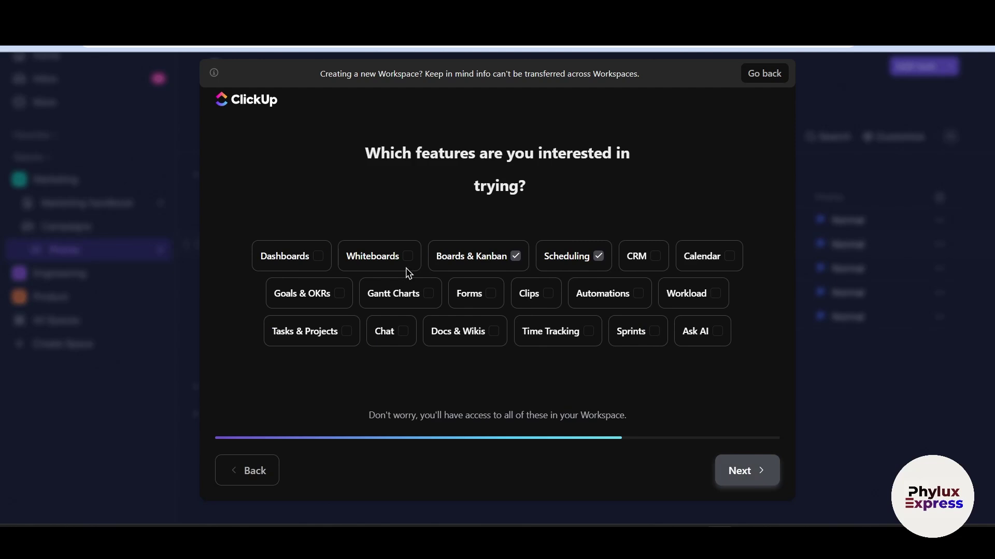
left_click(362, 245)
left_click(296, 244)
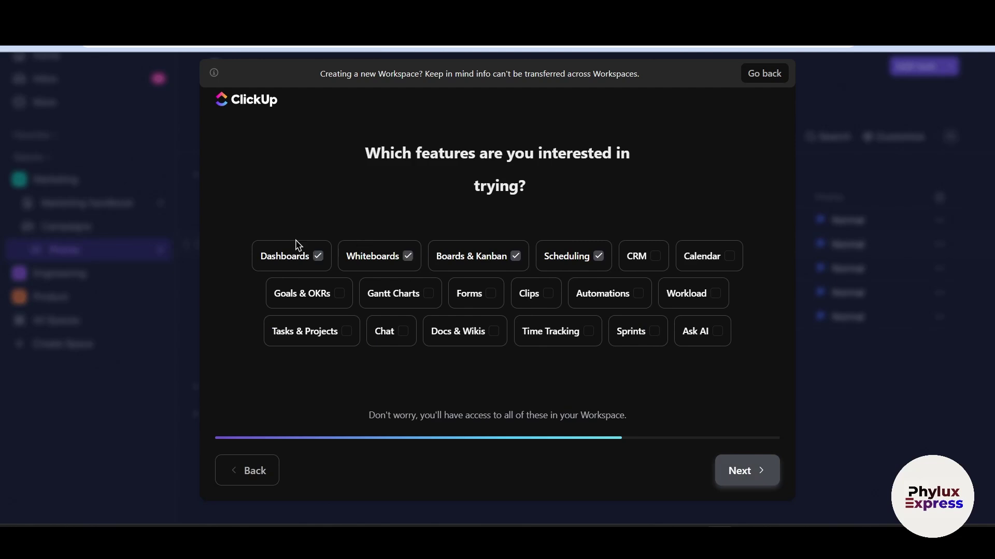
left_click(759, 472)
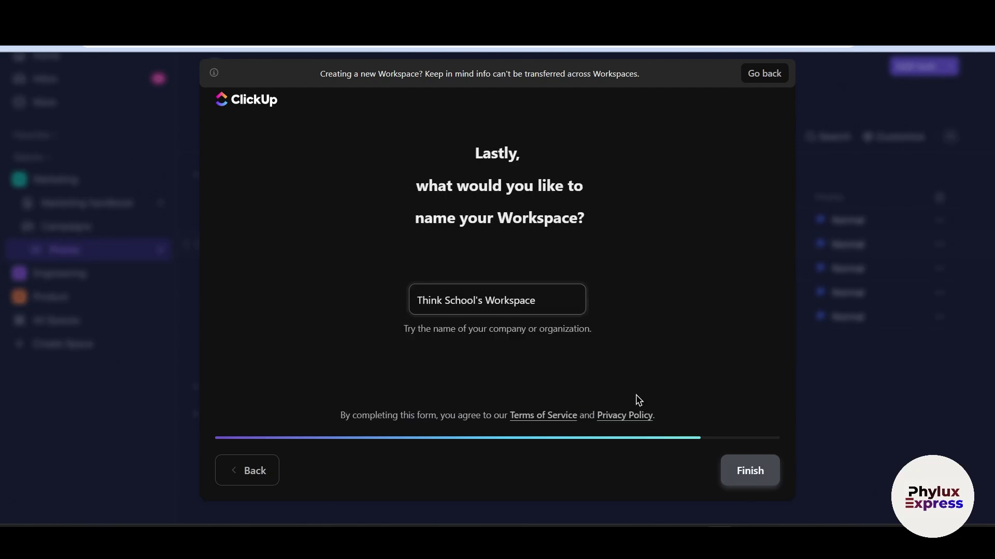
Replace the default workspace name with 'Creative Agency HQ' and finish the setup
key("ctrl+a")
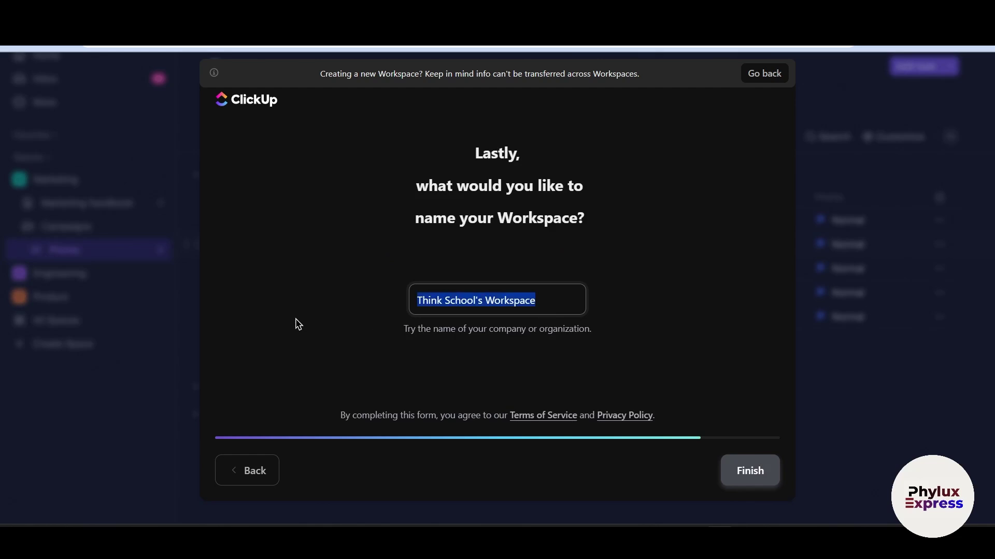
key("BackSpace")
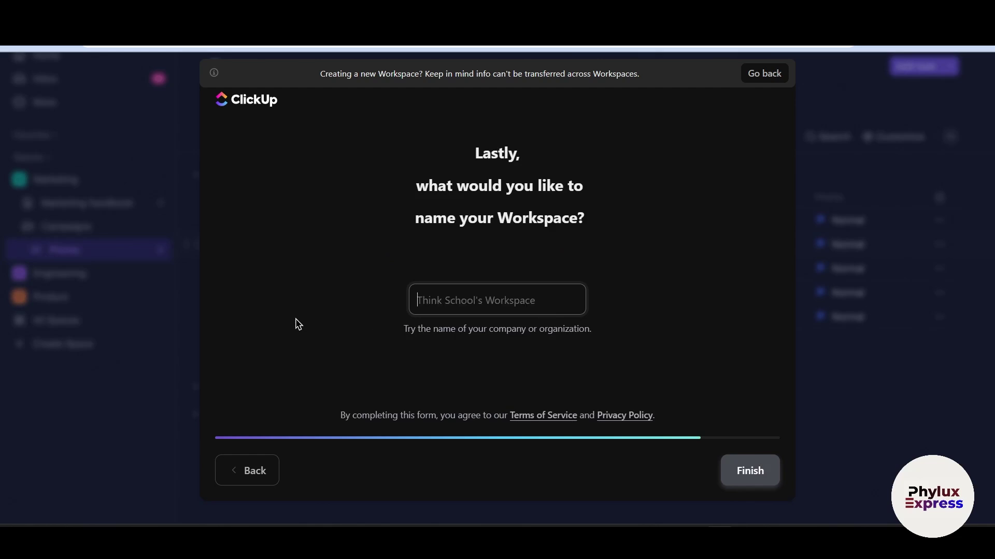
type("create")
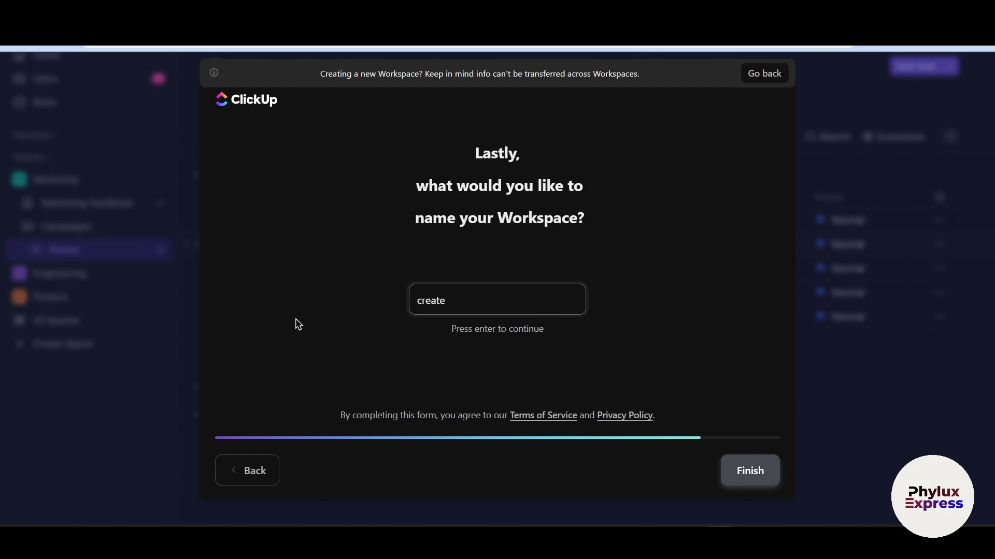
key("BackSpace")
key("BackSpace")
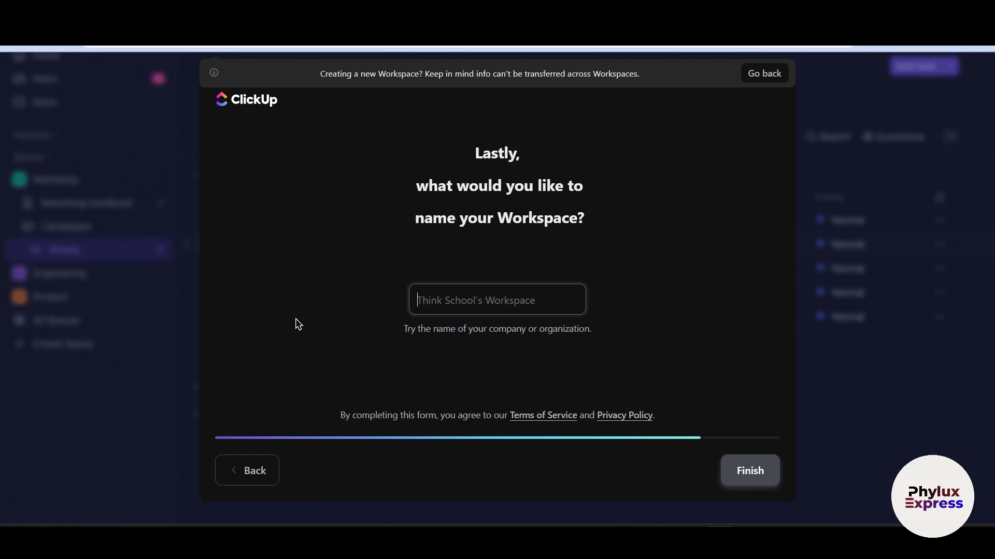
type("Creative ")
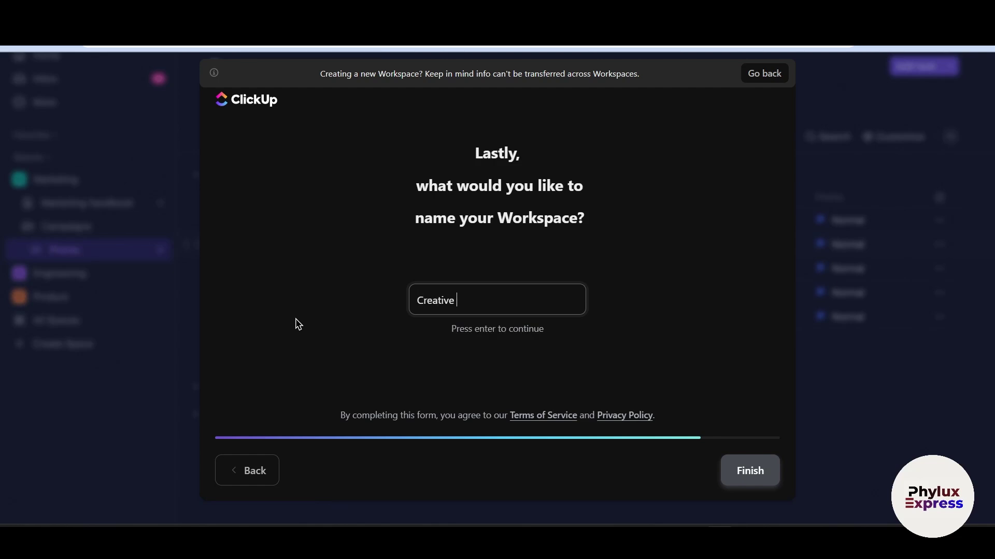
type("Agency HQ")
key("Return")
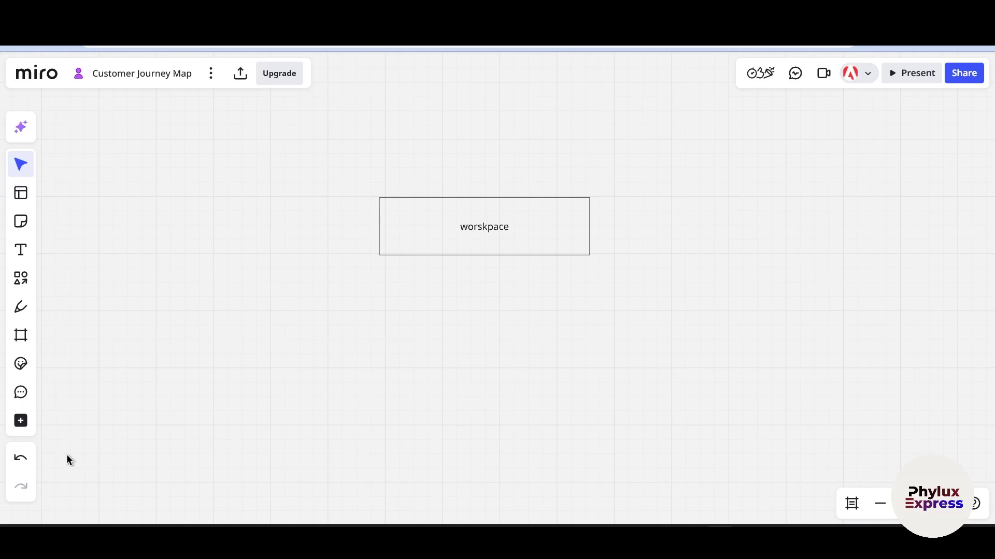
Draw two rectangles side by side below the worskpace box on the Miro board
left_click(20, 278)
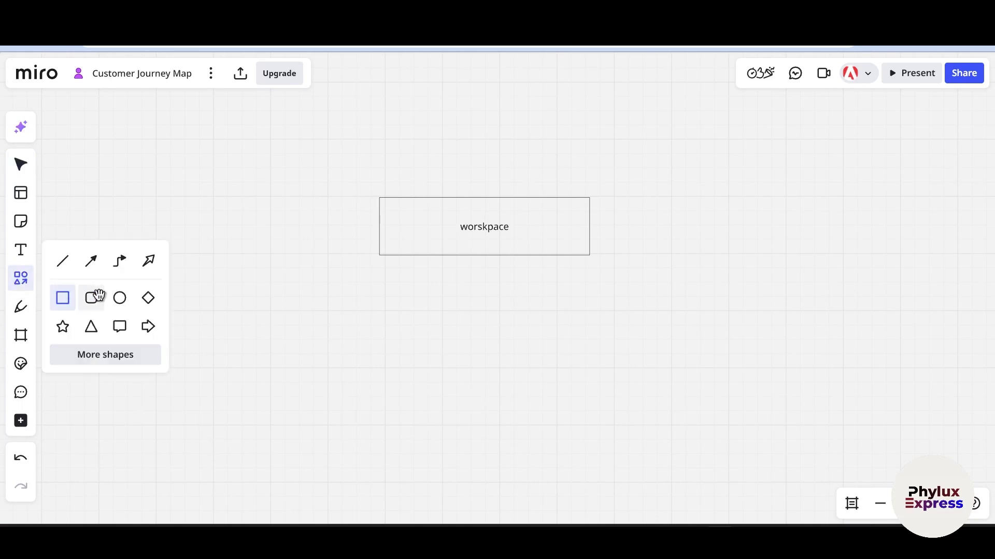
left_click_drag(244, 315, 364, 370)
left_click(445, 325)
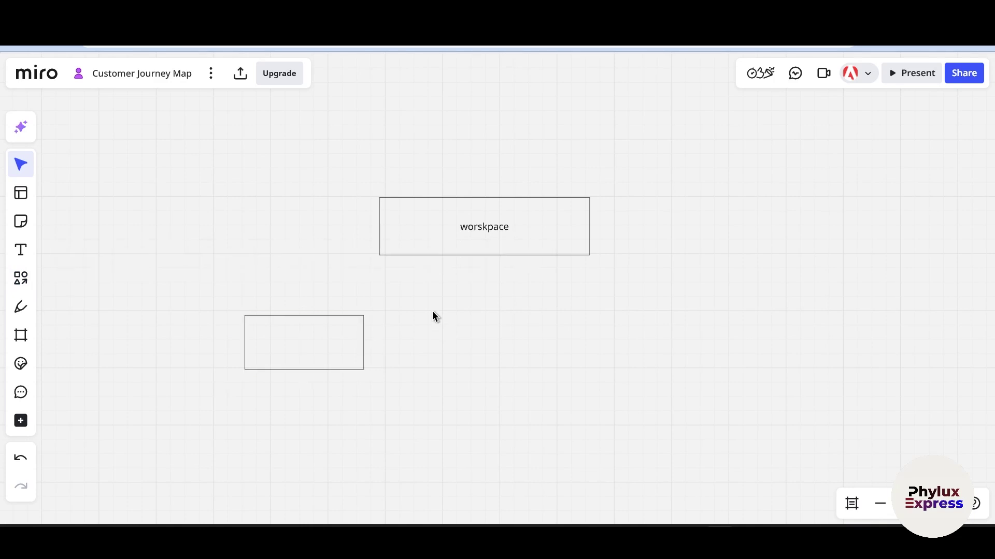
left_click_drag(431, 308, 556, 366)
left_click(24, 277)
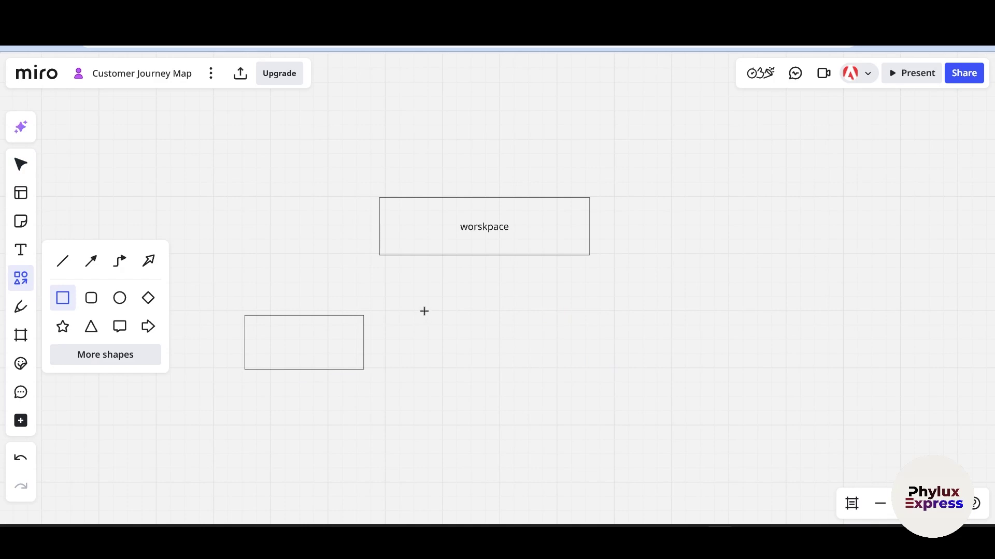
mouse_move(424, 311)
left_mouse_down()
mouse_move(515, 394)
mouse_move(610, 367)
mouse_move(581, 372)
left_mouse_up()
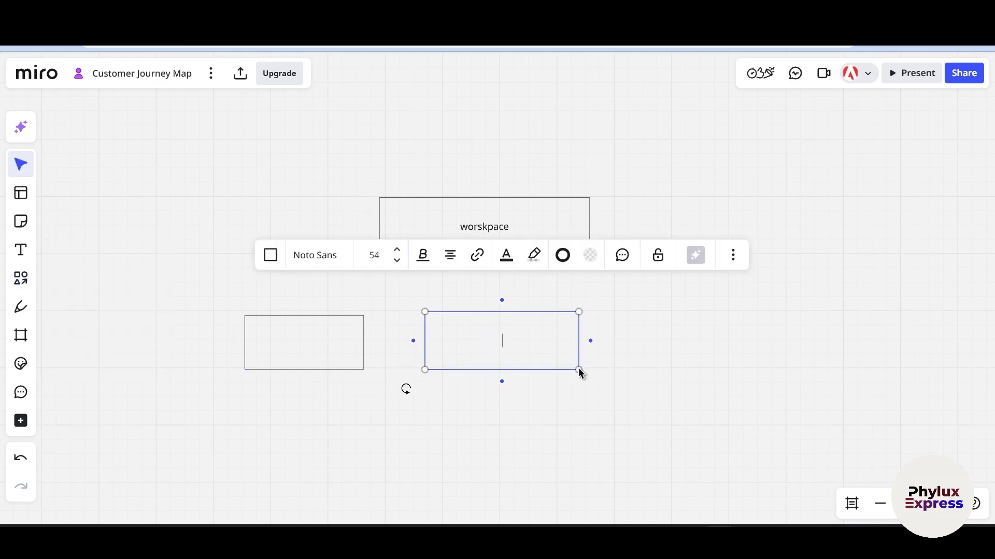
mouse_move(515, 358)
left_mouse_down()
mouse_move(629, 384)
mouse_move(615, 353)
left_mouse_up()
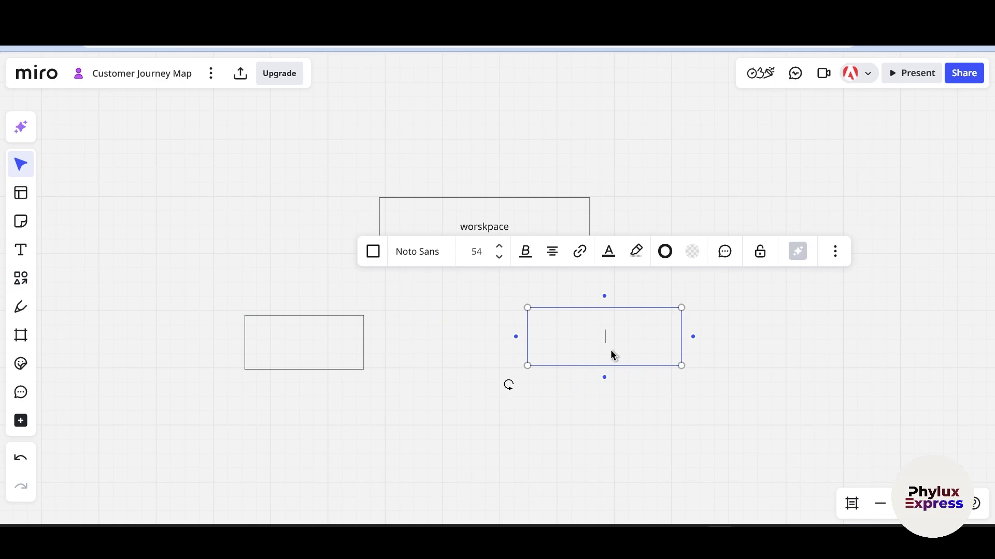
Label the two rectangles 'marketing' and 'sales'
type("marketing")
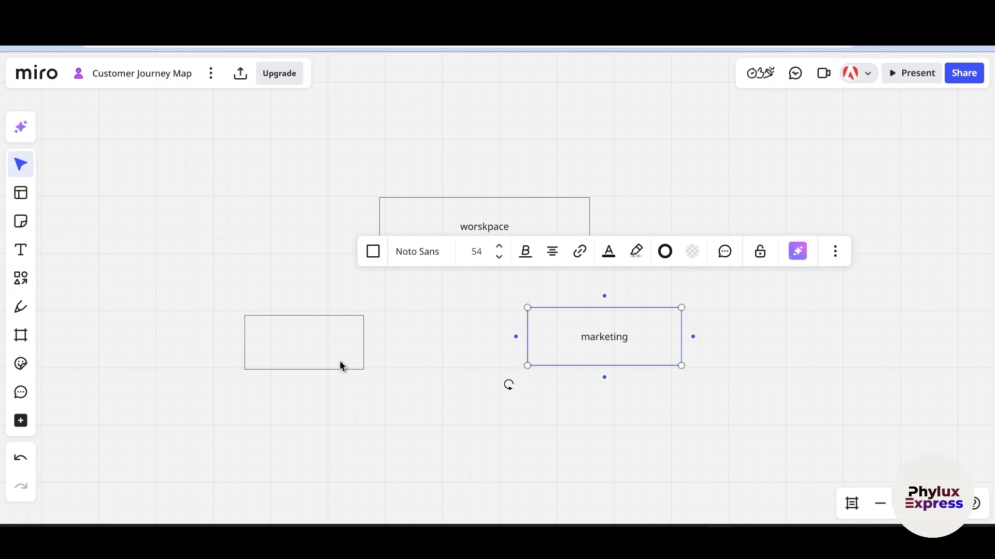
left_click(317, 358)
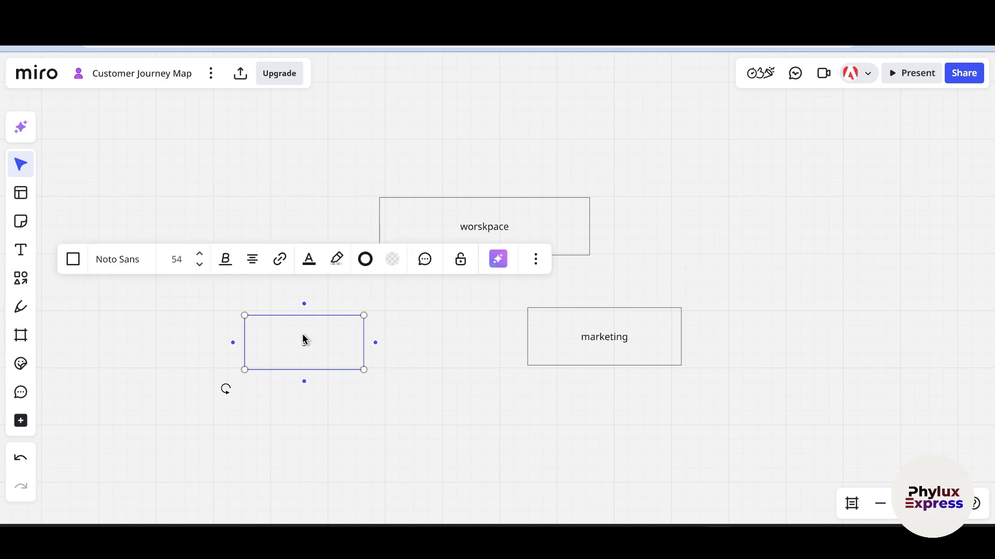
type("ales")
left_click_drag(323, 340, 213, 347)
type("sales")
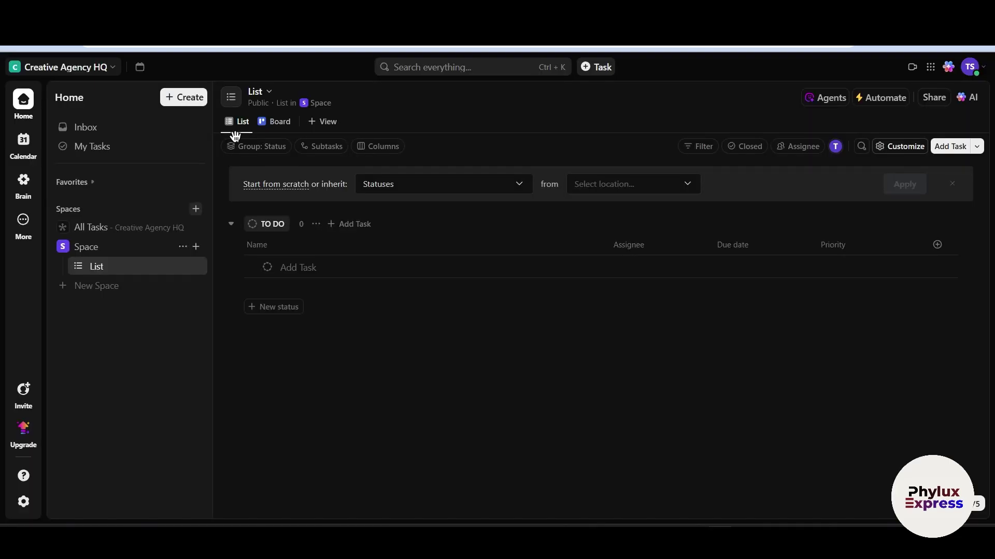
Start a new Space named 'Sales' with description 'Give here description' and continue to workflows
left_click(178, 93)
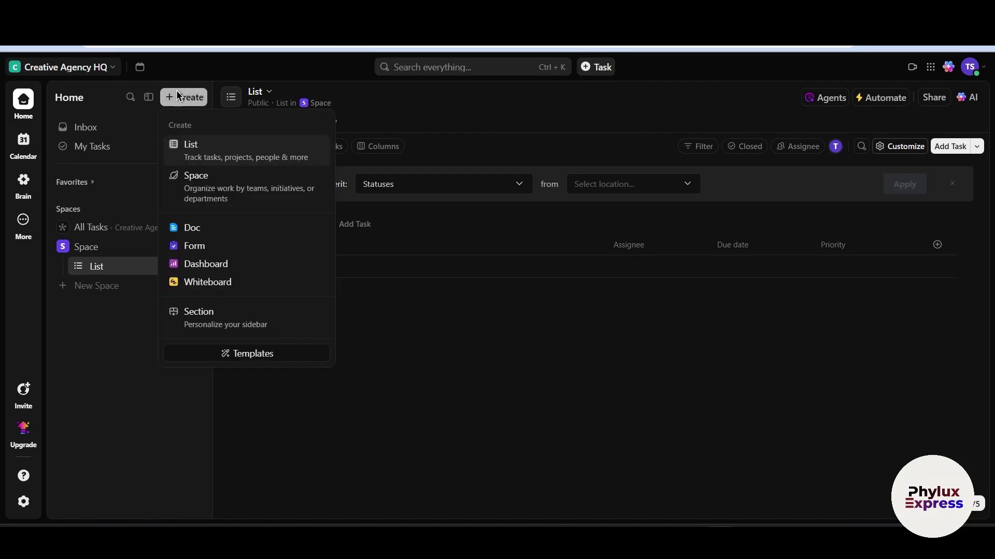
left_click(267, 188)
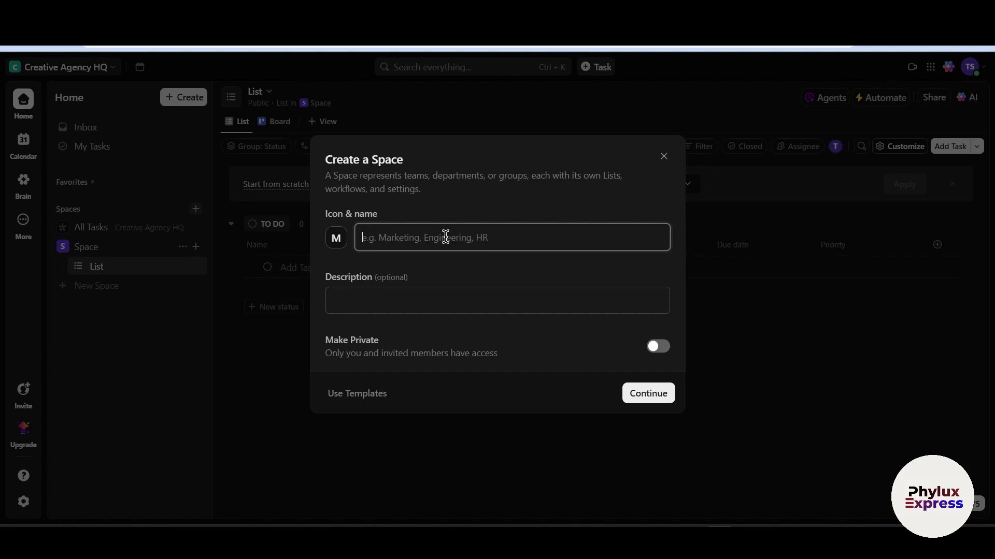
type("Sales")
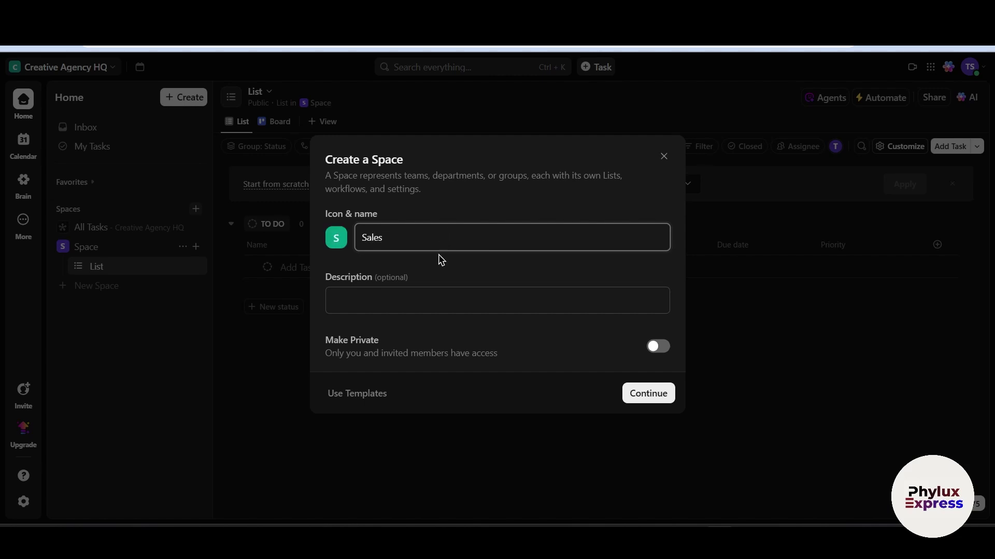
left_click(421, 306)
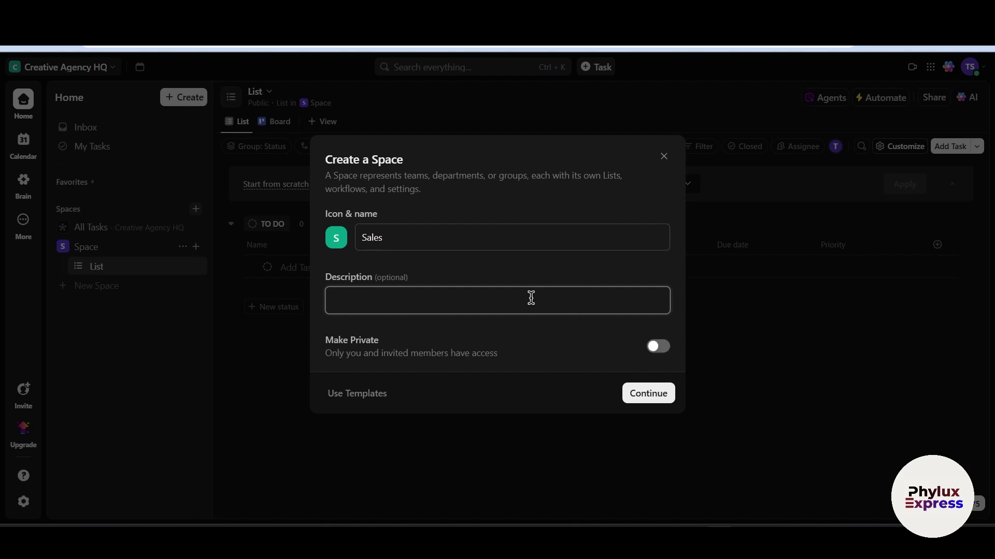
type("Give here description")
left_click(638, 399)
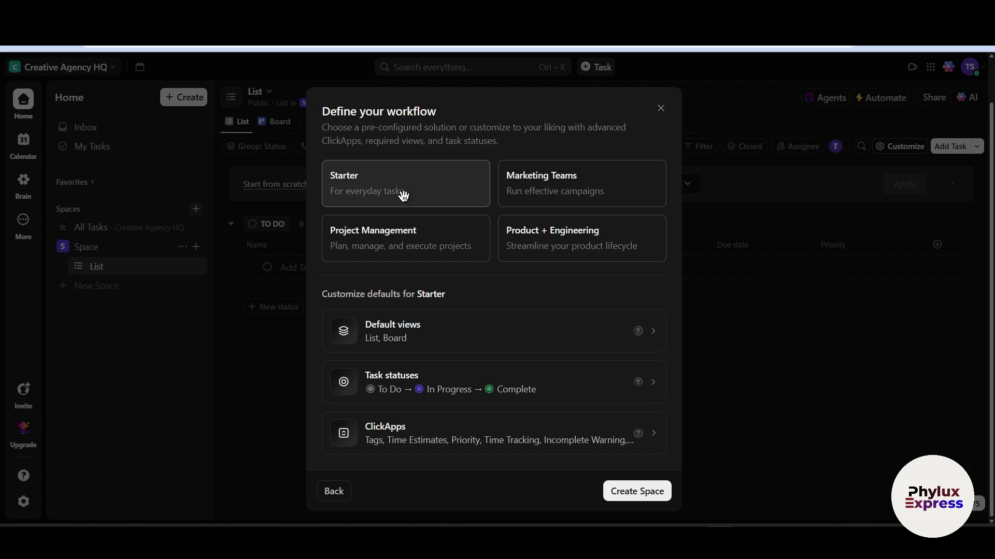
Compare the workflow templates, select Starter and create the Sales Space
left_click(594, 188)
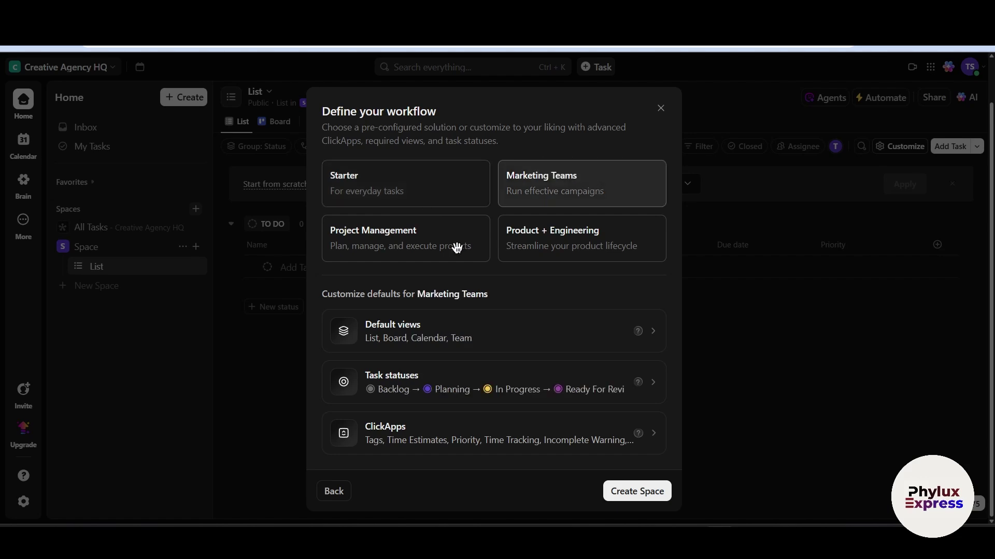
left_click(456, 247)
left_click(615, 226)
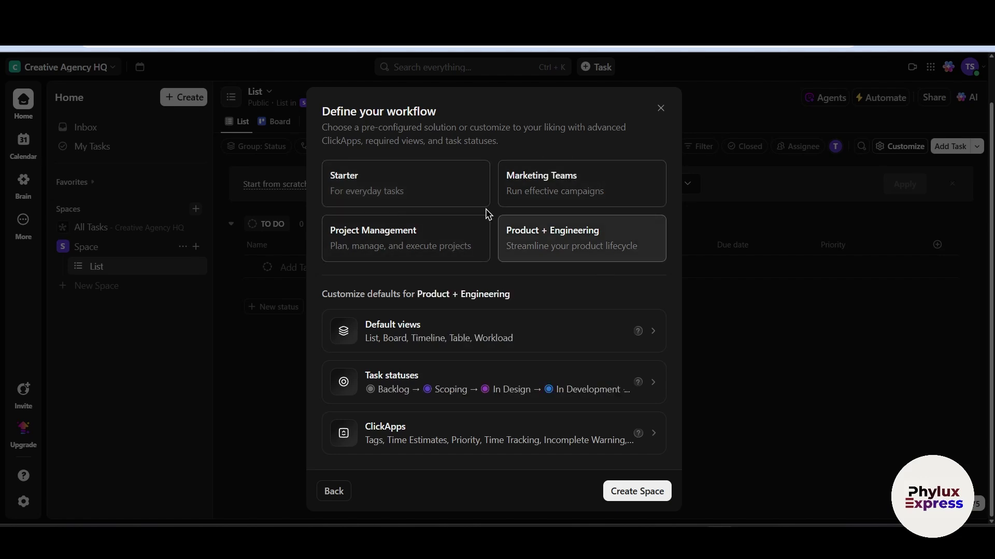
left_click(409, 194)
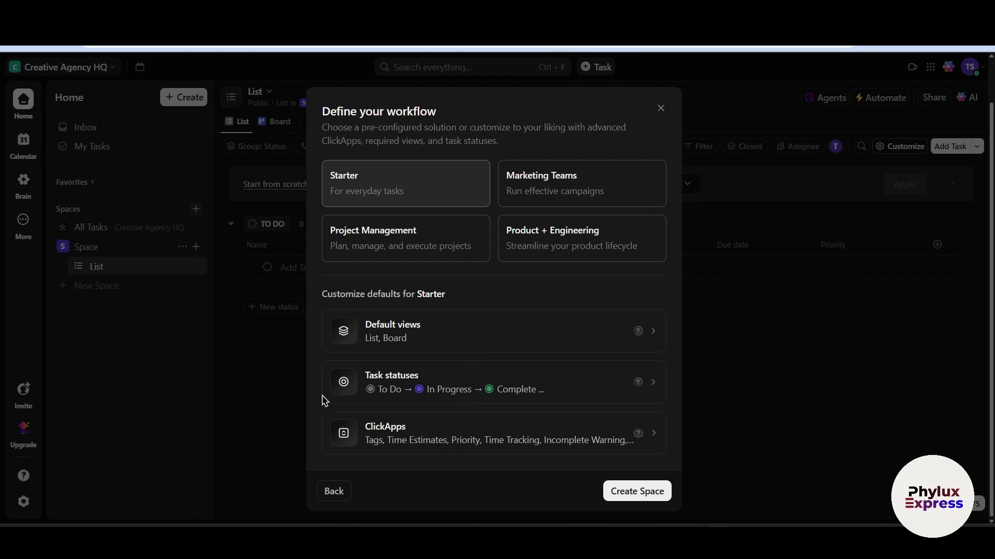
left_click(645, 495)
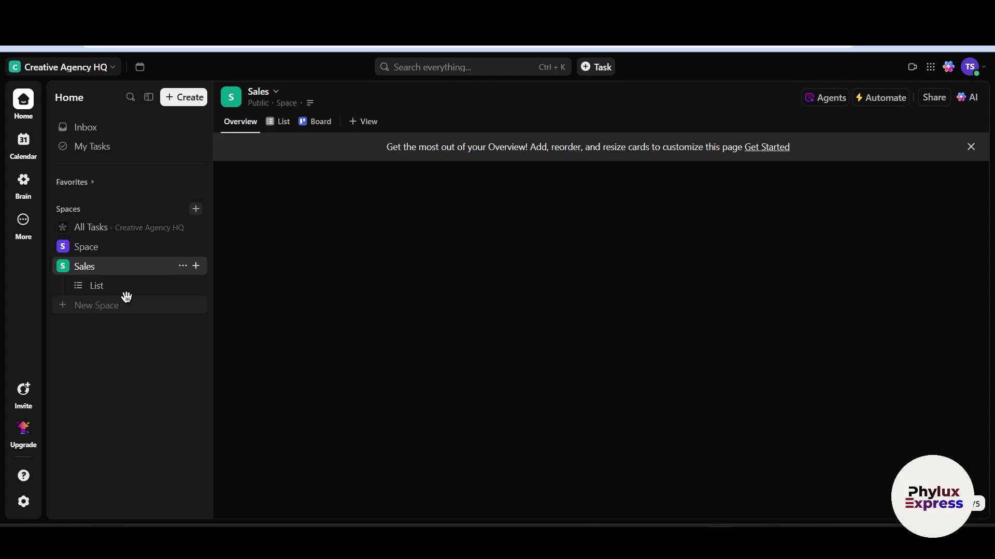
Delete the original Space from its options menu and confirm
mouse_move(183, 248)
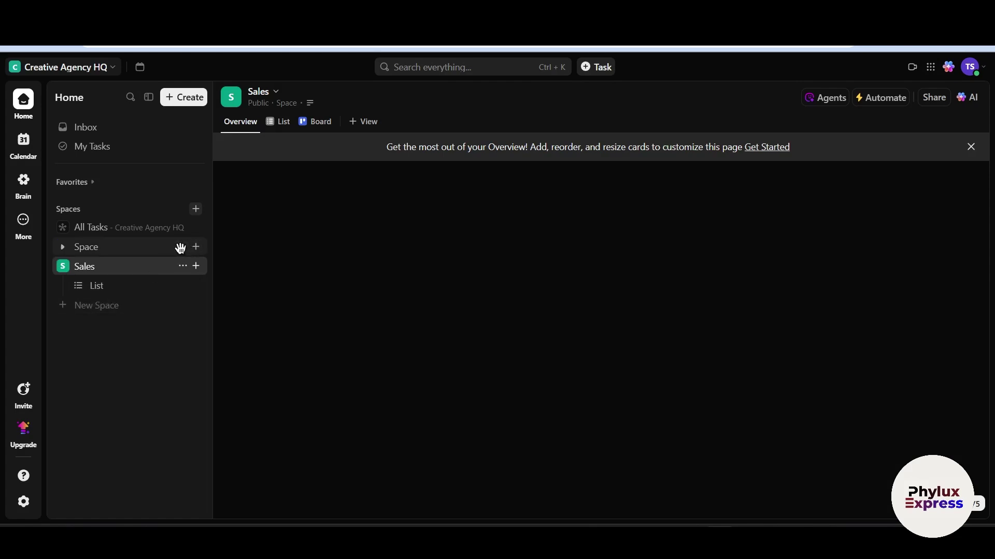
left_click(182, 247)
left_click(242, 475)
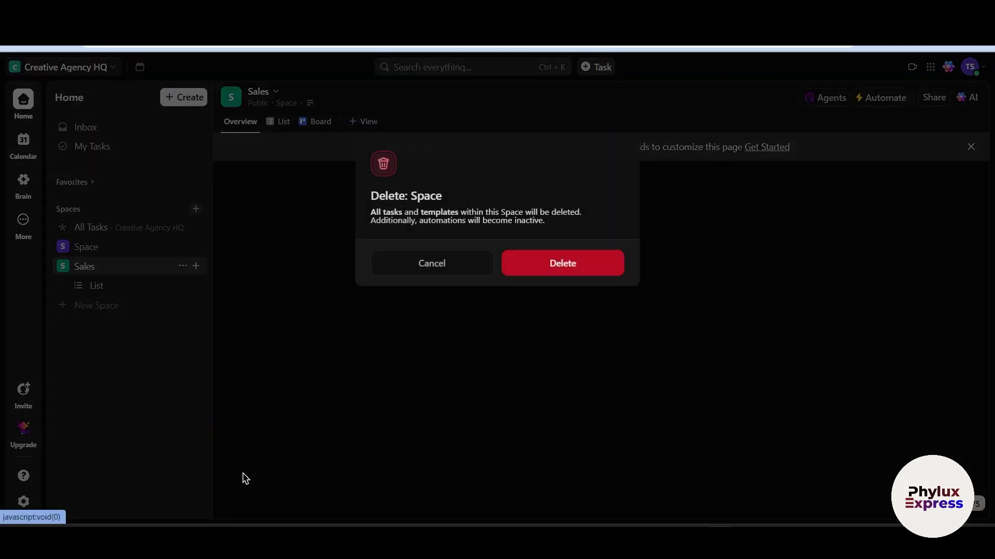
left_click(563, 261)
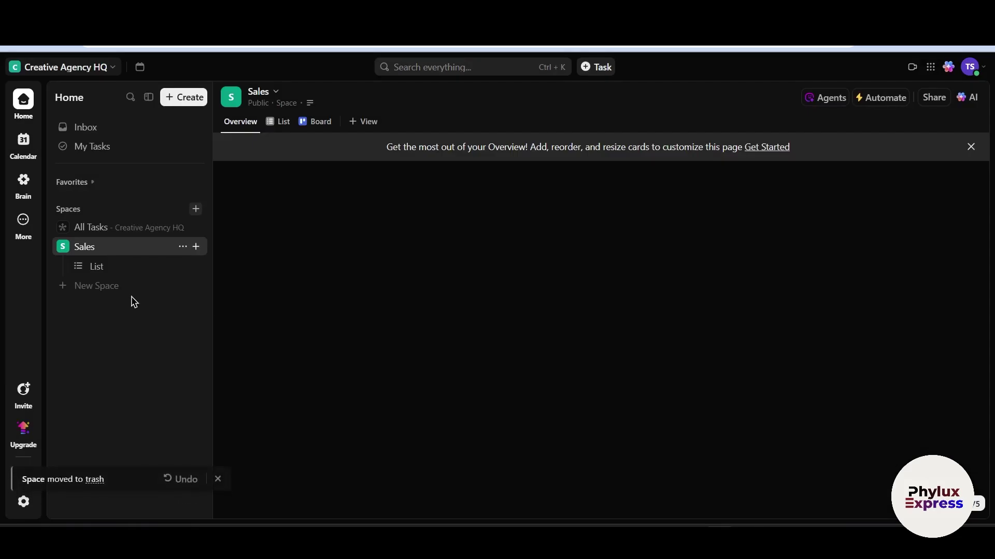
Start a new Space named 'marketing' with a short description and continue to workflows
left_click(196, 209)
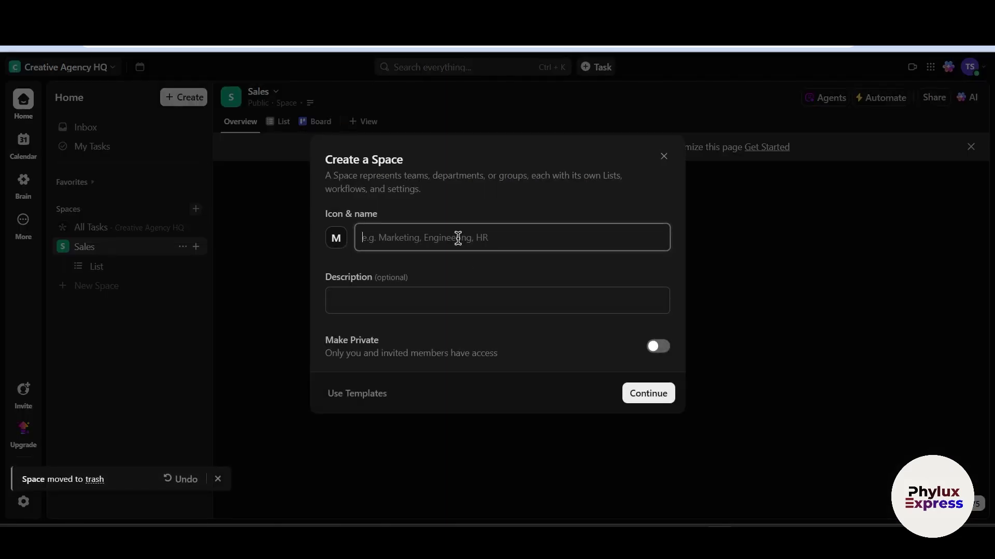
type("marketing")
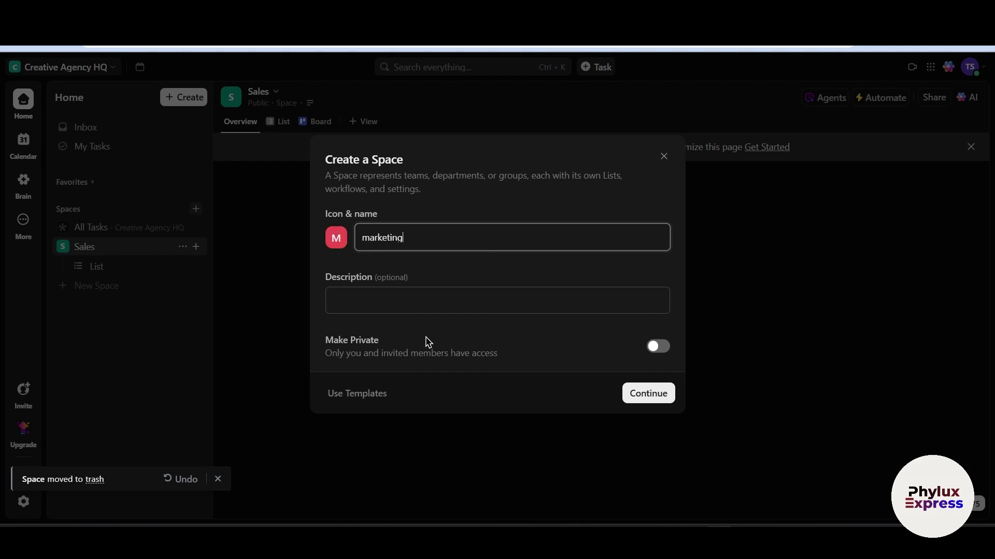
left_click(435, 310)
type("dfasdfasdf")
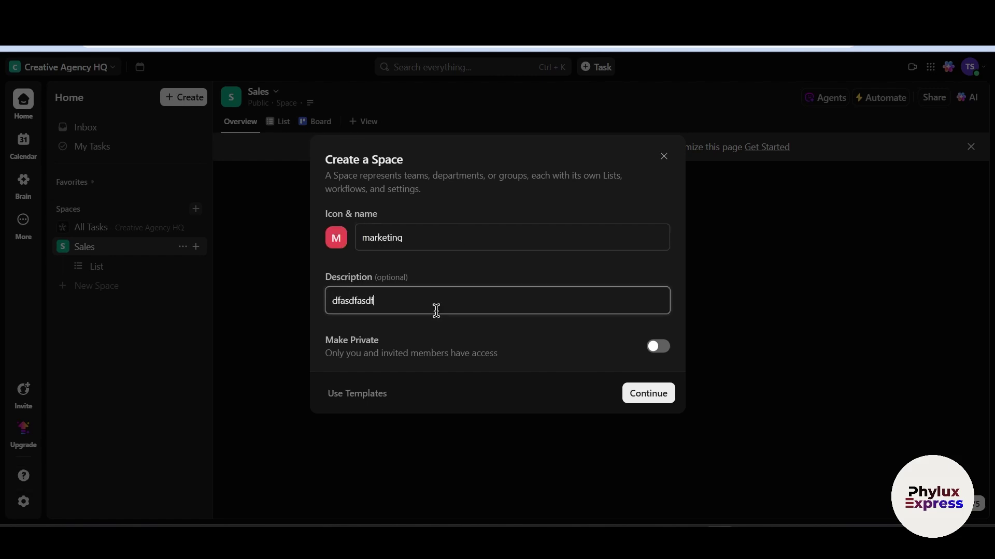
left_click(646, 399)
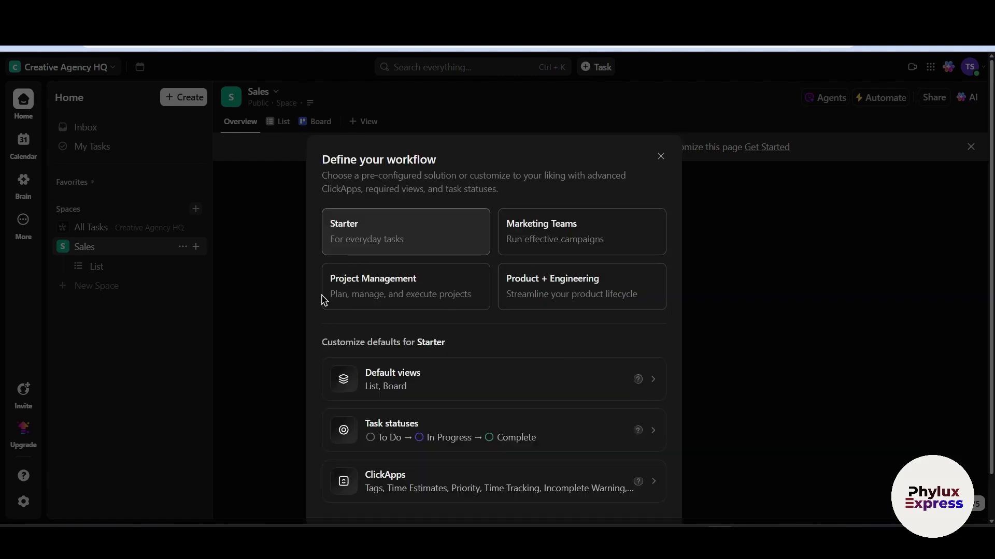
Create the marketing Space with the Marketing Teams workflow and open its List
left_click(547, 235)
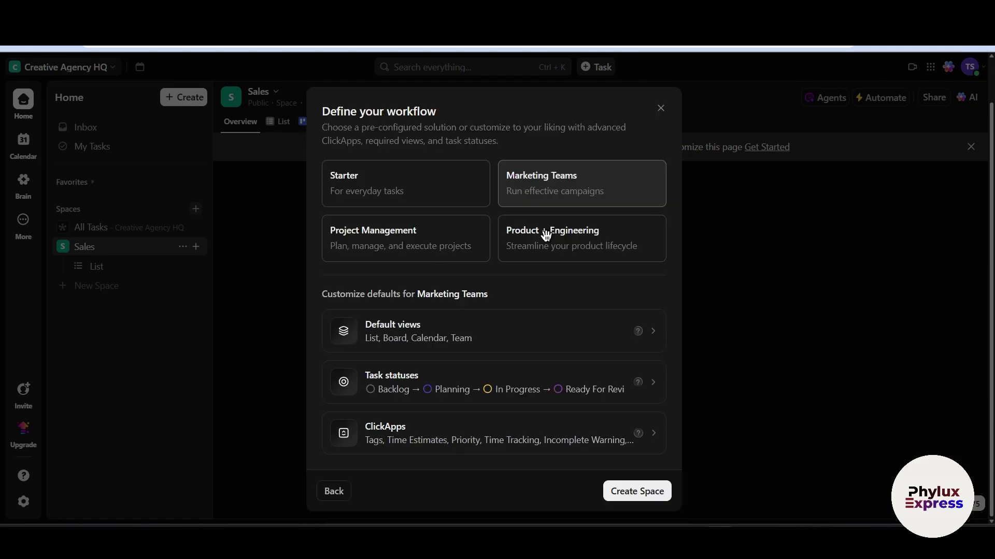
left_click(640, 491)
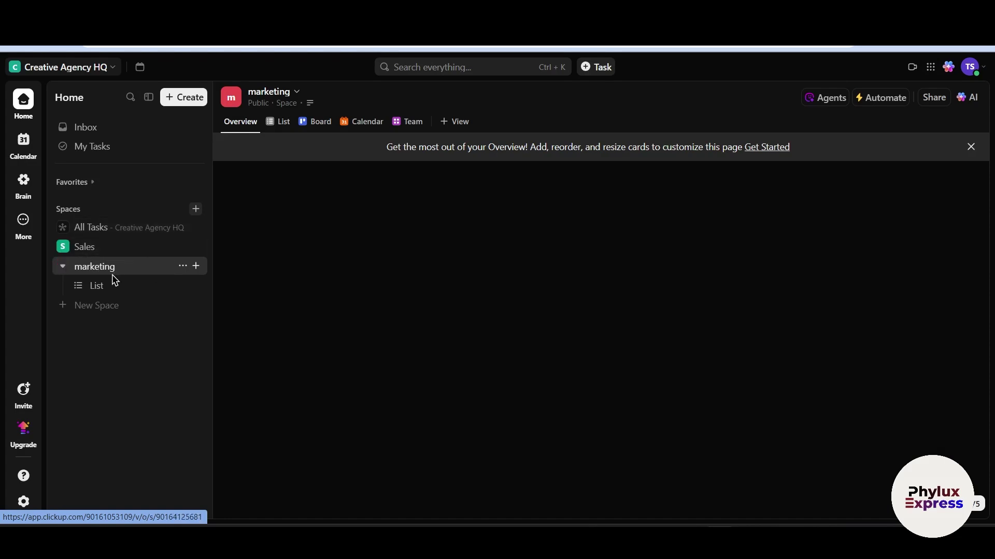
left_click(110, 253)
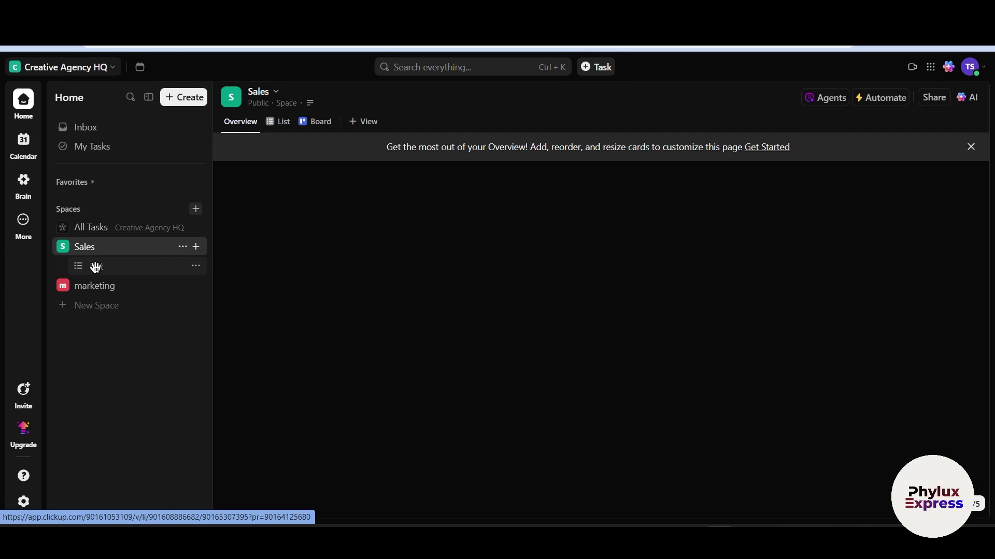
left_click(123, 288)
left_click(127, 288)
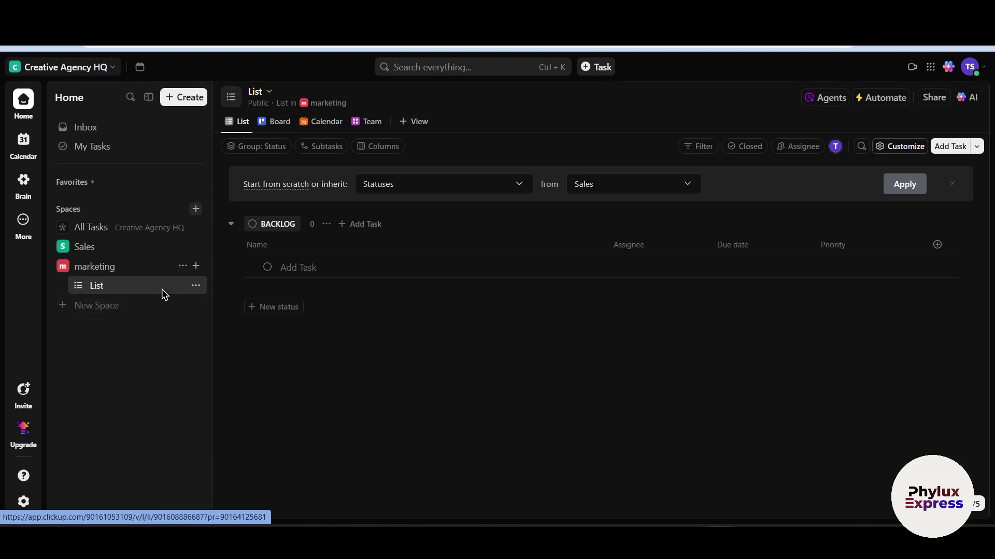
left_click(198, 267)
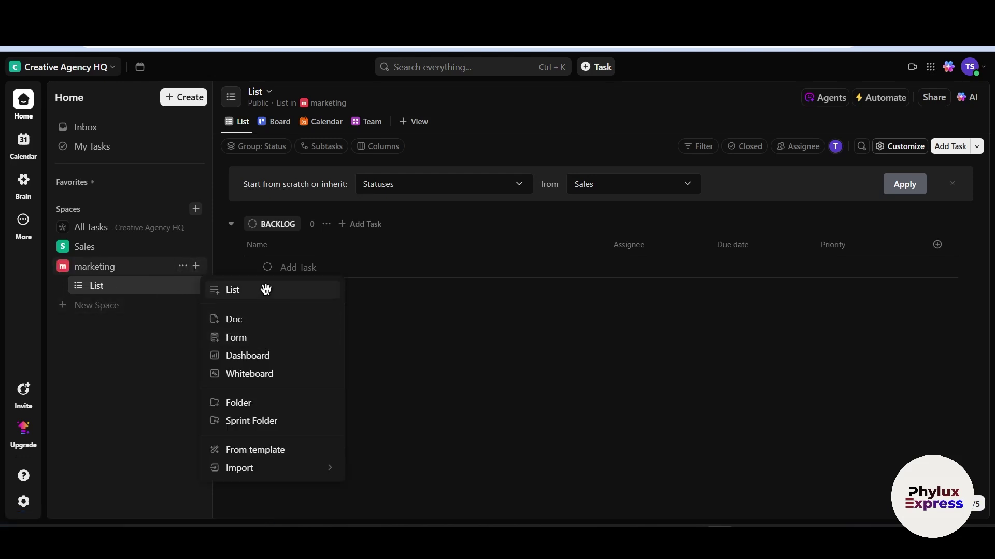
Create a Folder named 'social media strategy' in marketing after reviewing its Statuses settings
left_click(233, 404)
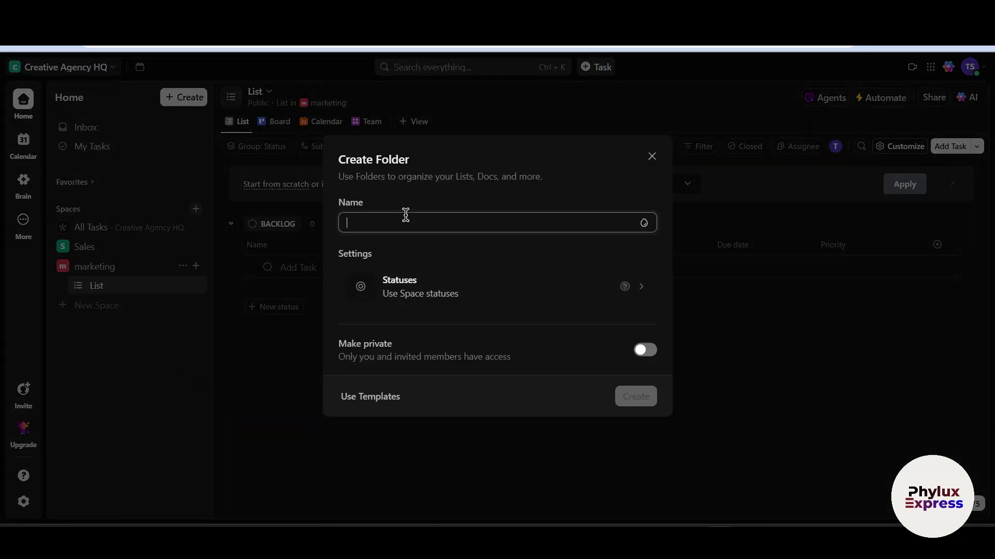
type("social")
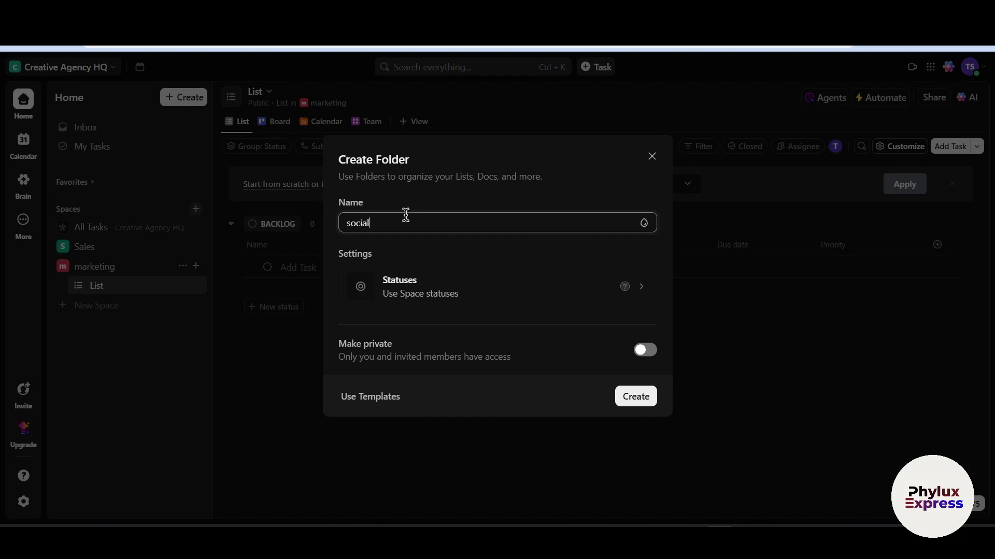
type(" media strategy")
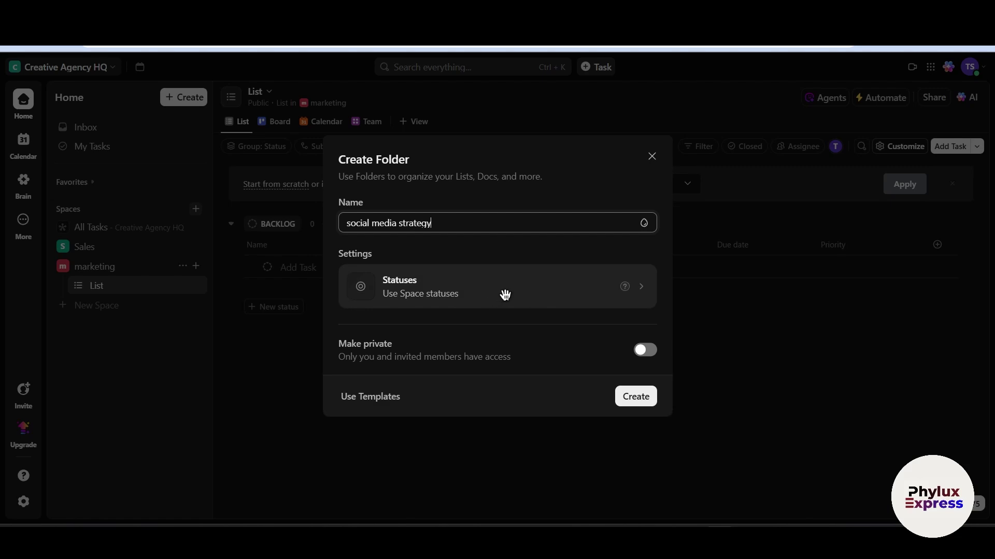
left_click(638, 295)
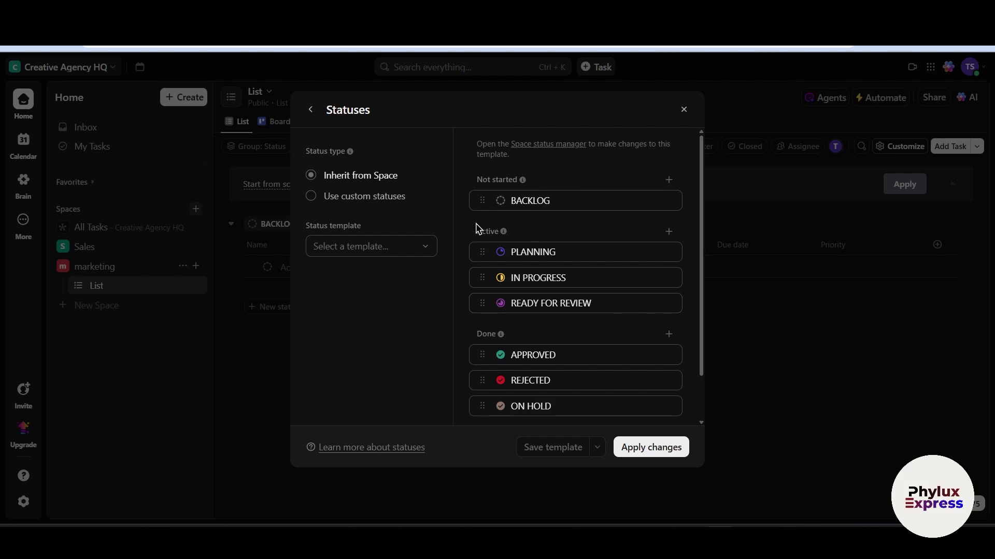
left_click(310, 109)
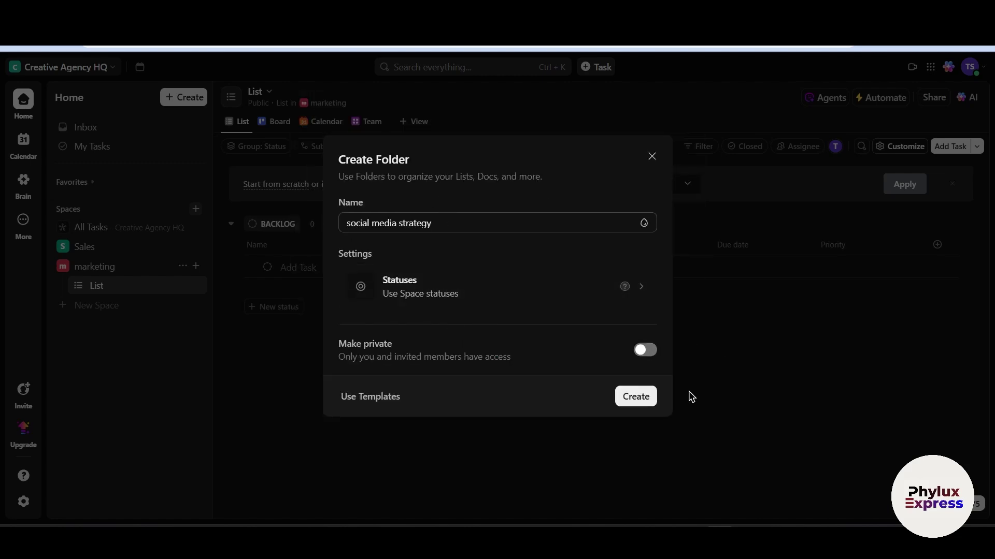
left_click(640, 400)
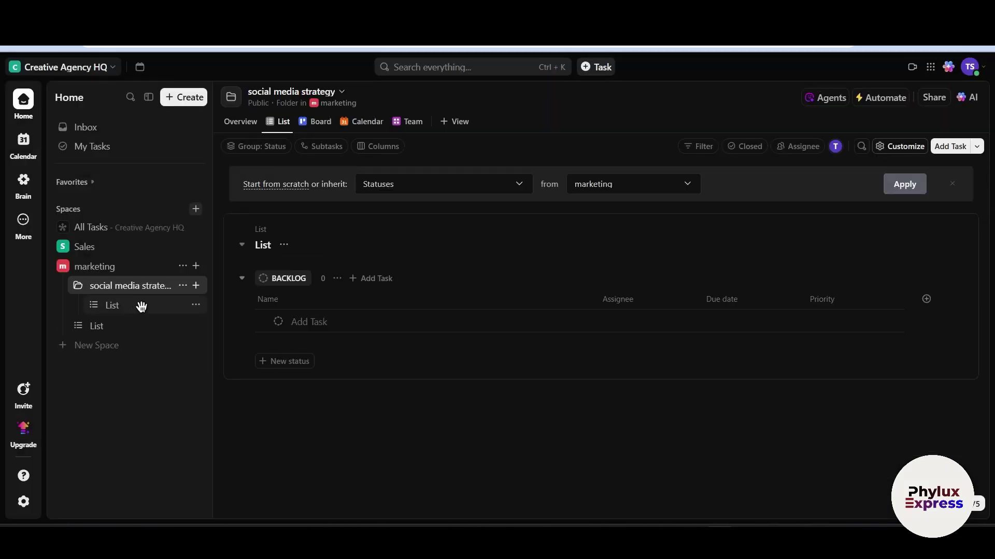
left_click(196, 305)
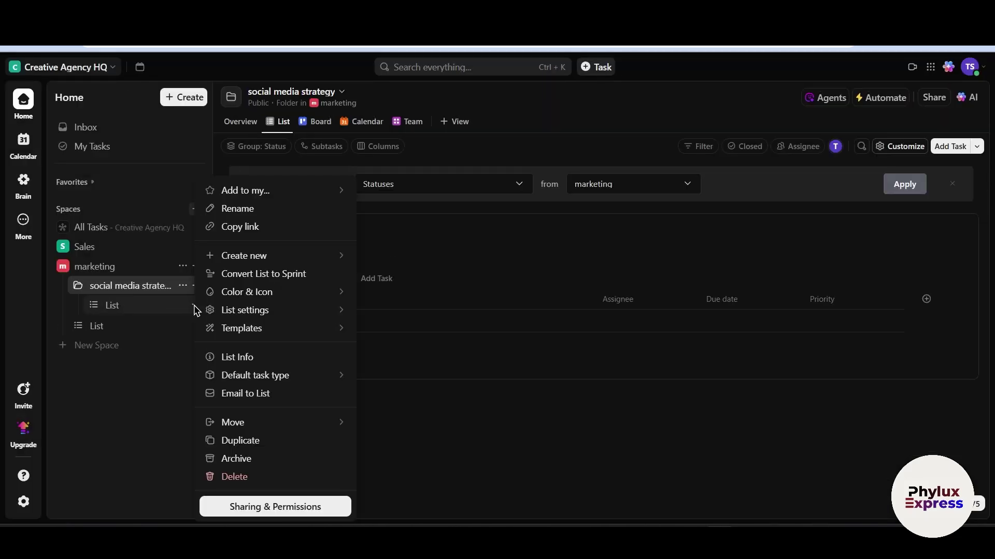
left_click(134, 411)
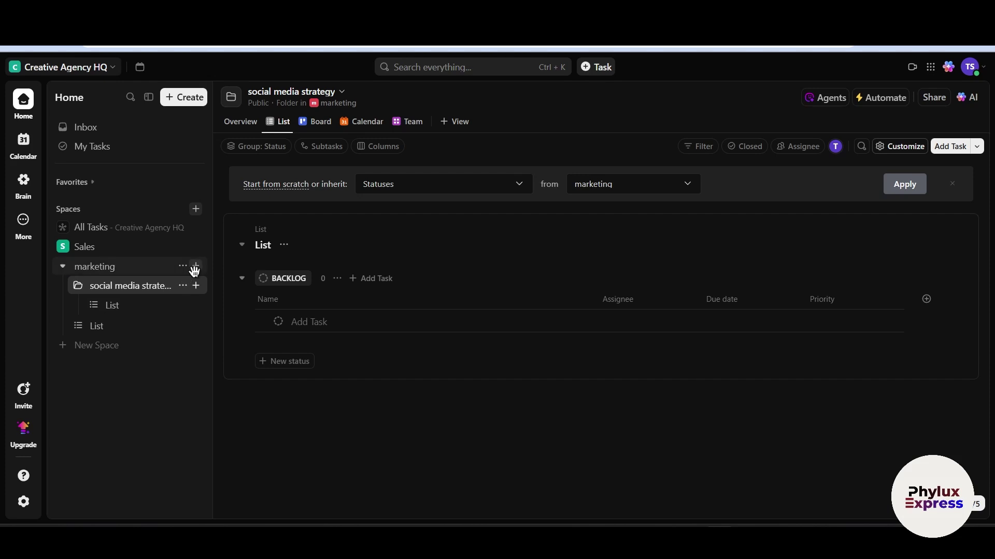
Add an 'email campaigns' Folder to marketing, then open the social media strategy folder
left_click(195, 266)
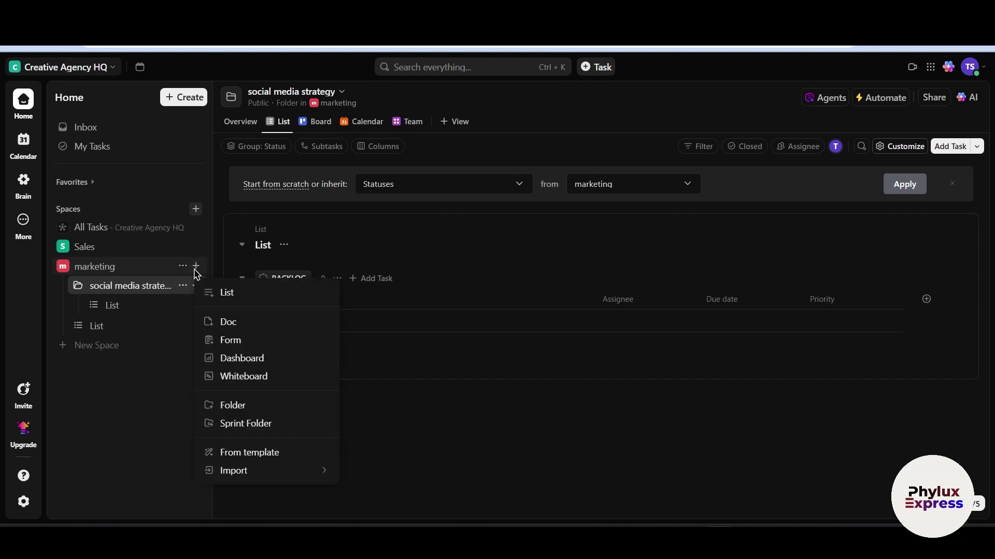
left_click(284, 407)
type("em")
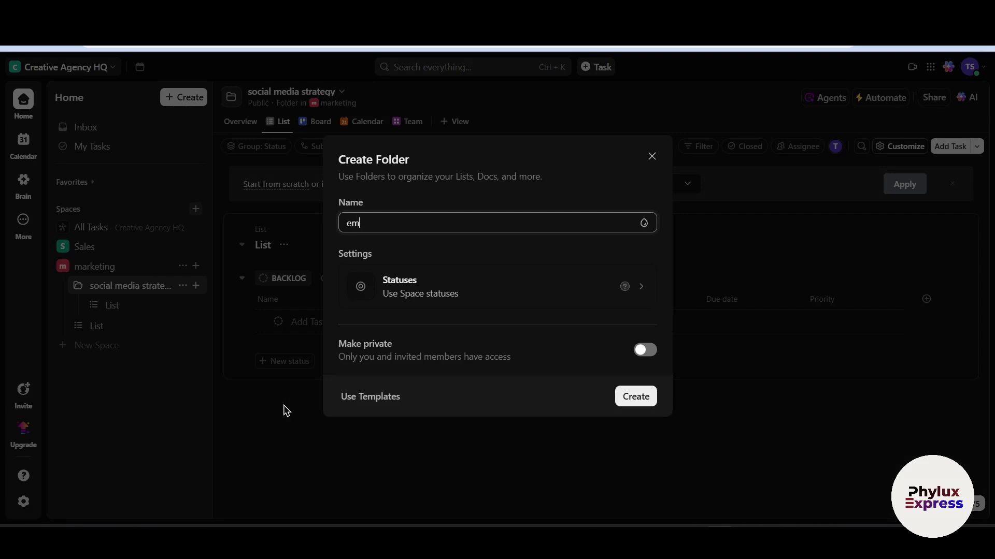
type("ail campaigns")
left_click(619, 403)
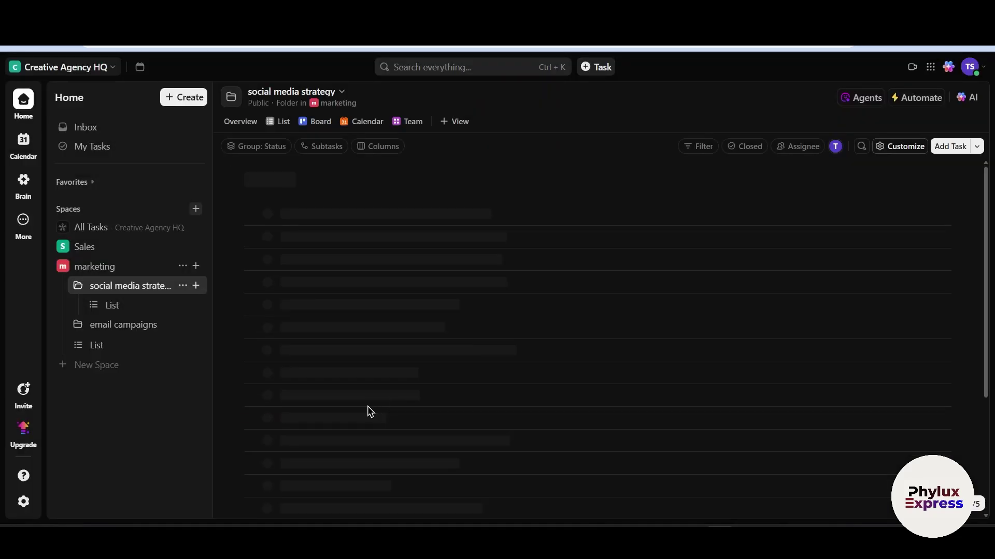
left_click(111, 327)
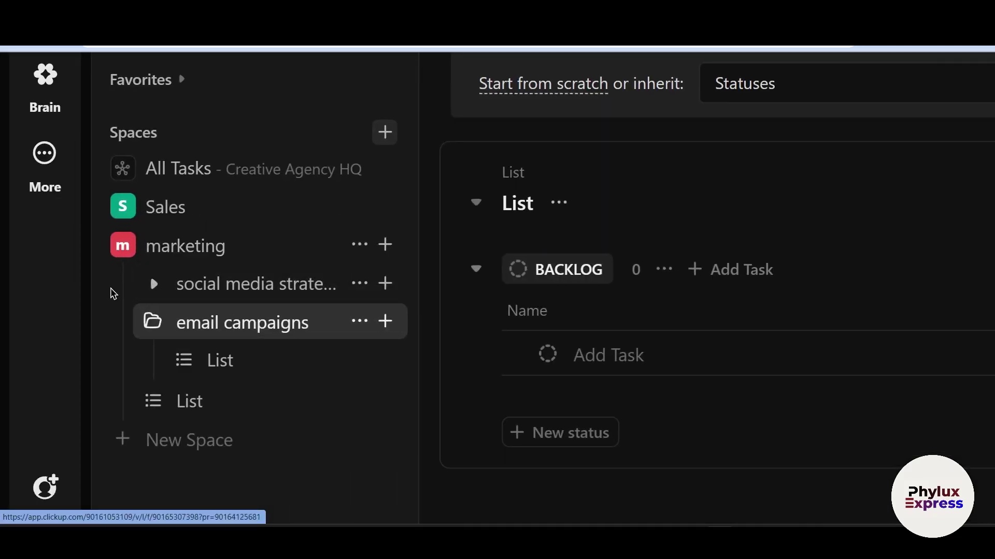
left_click(241, 283)
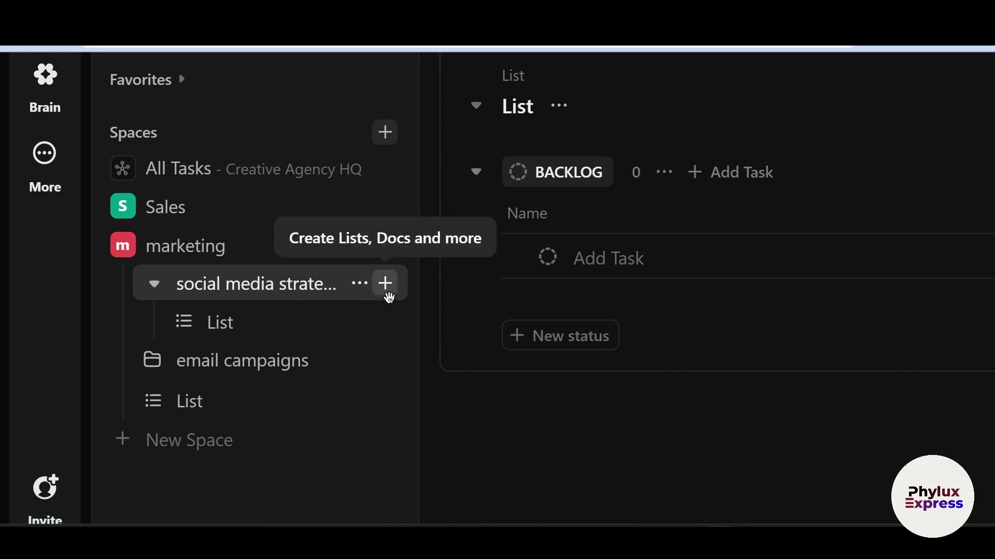
Start a new List inside the social media strategy folder
left_click(388, 295)
scroll(493, 350, "down", 2)
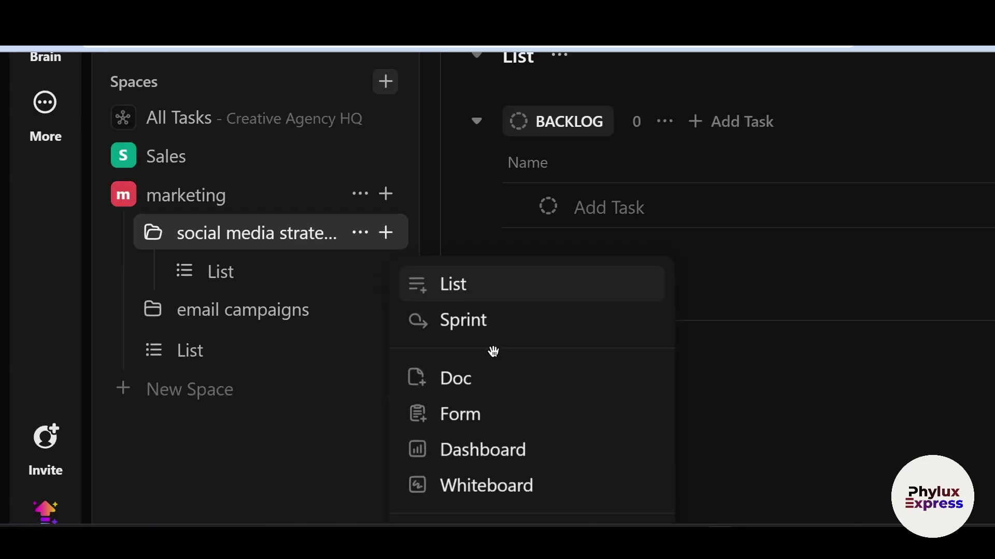
scroll(473, 273, "down", 1)
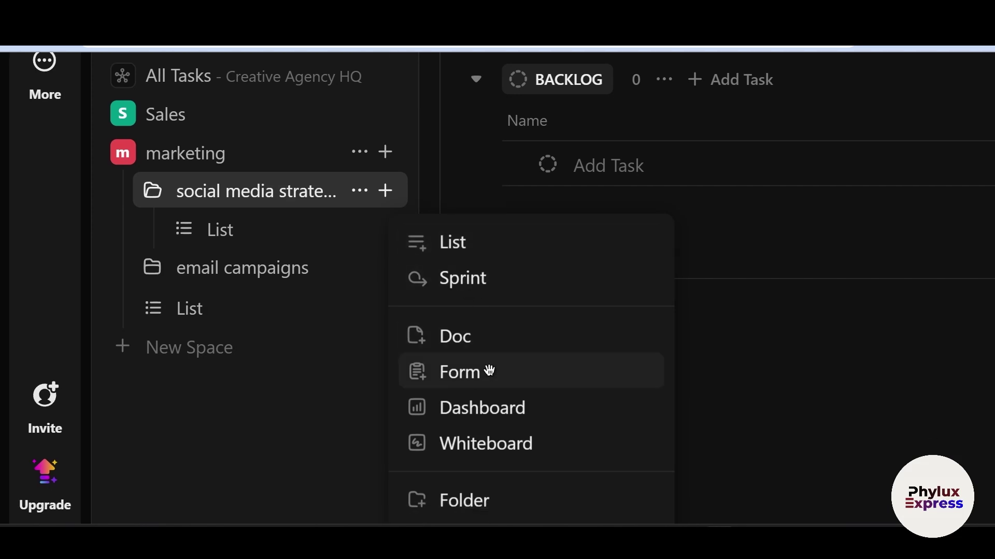
scroll(515, 405, "down", 2)
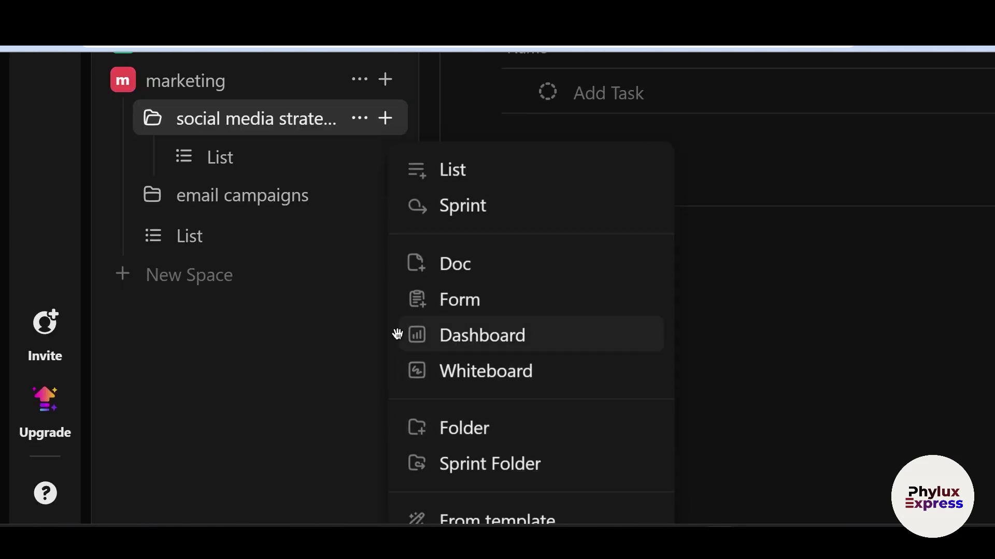
scroll(346, 320, "up", 3)
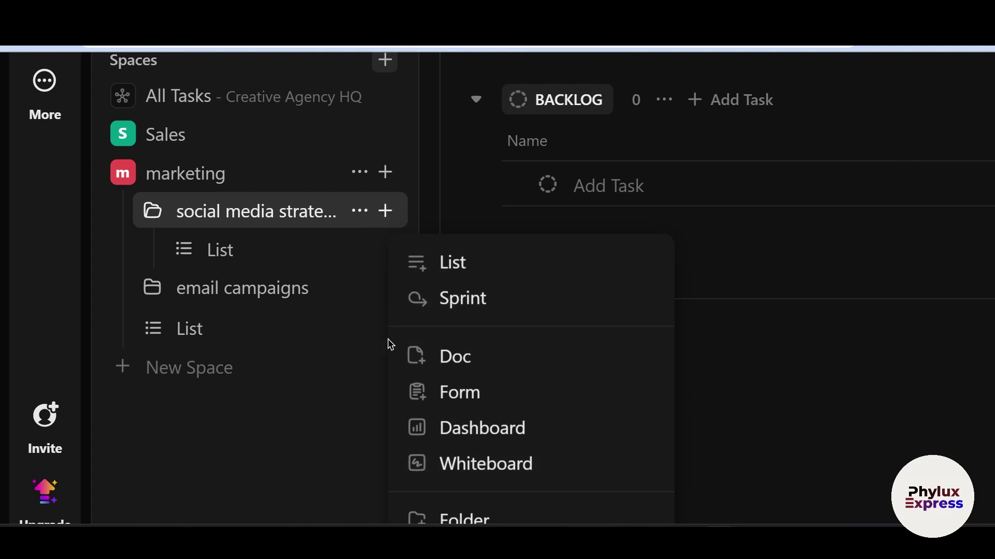
left_click(482, 264)
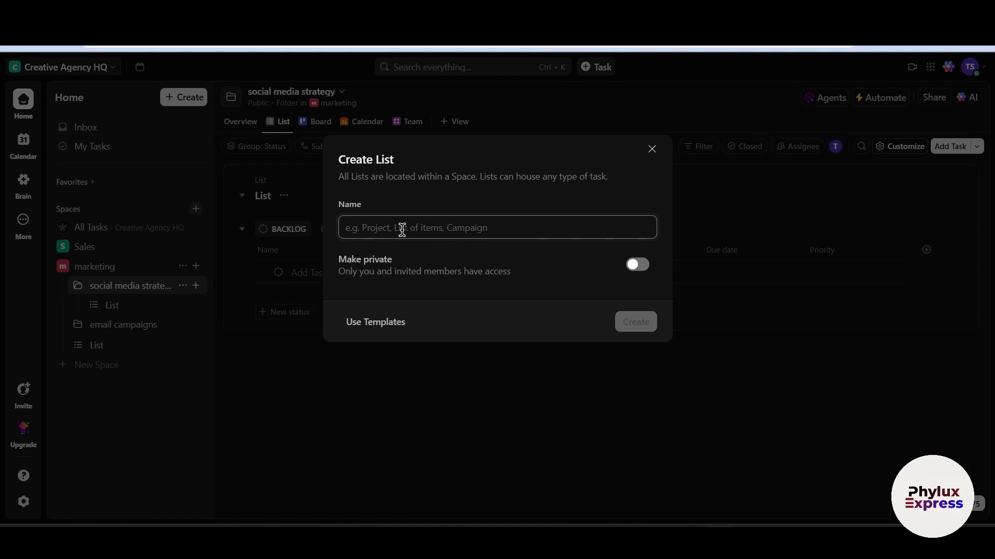
Name the List 'post strategy', create it and open it from the sidebar
type("hom")
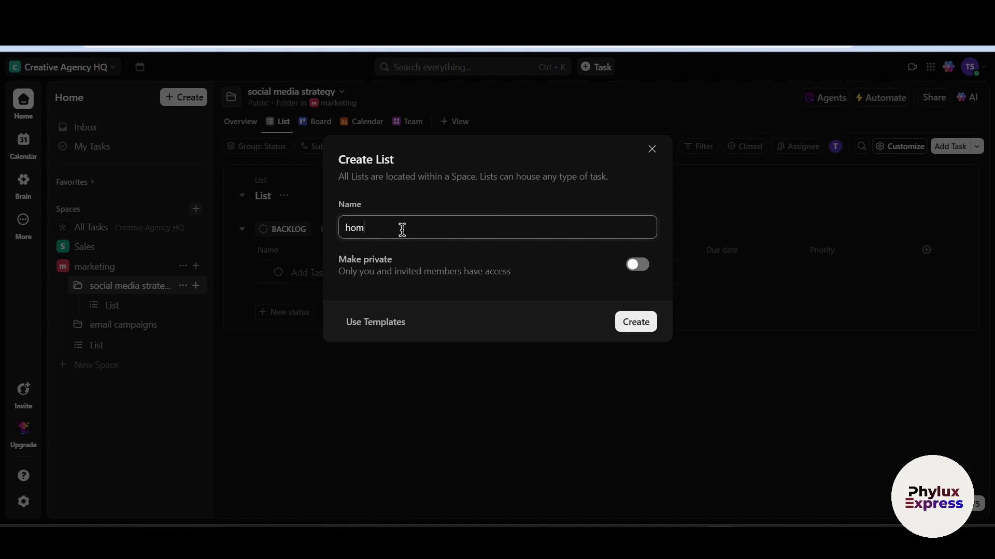
type("epage")
left_click_drag(425, 230, 240, 224)
key("BackSpace")
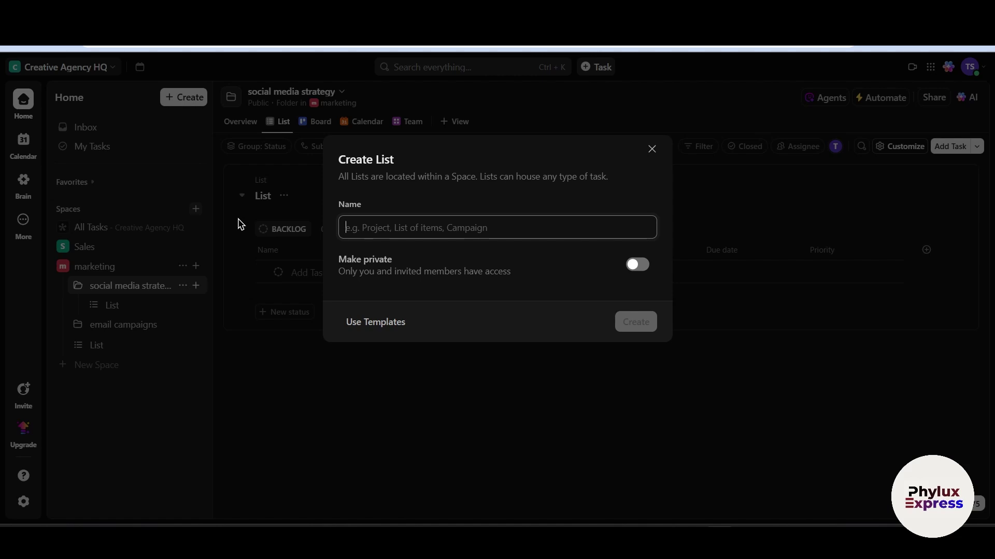
type("i")
key("BackSpace")
type("pos")
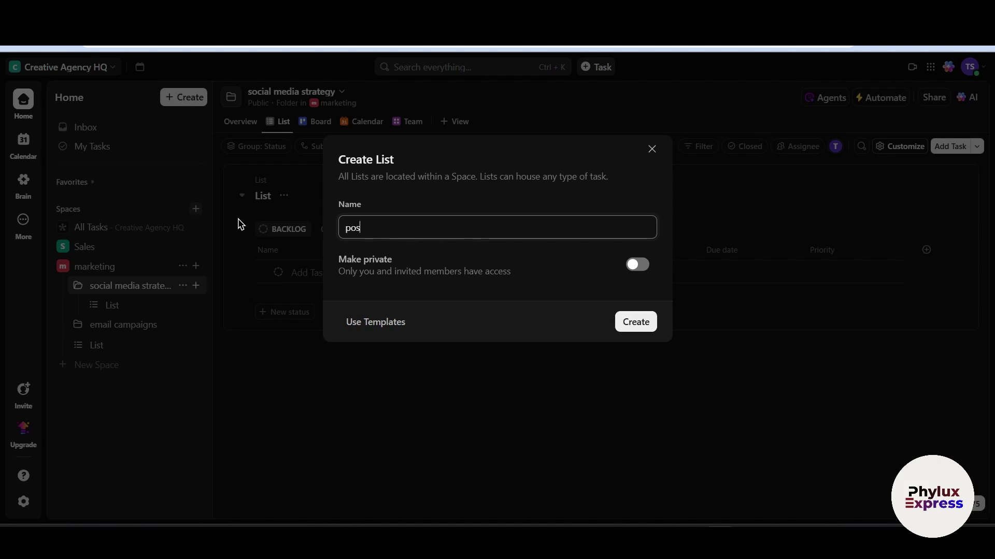
type("t strategy")
left_click(642, 323)
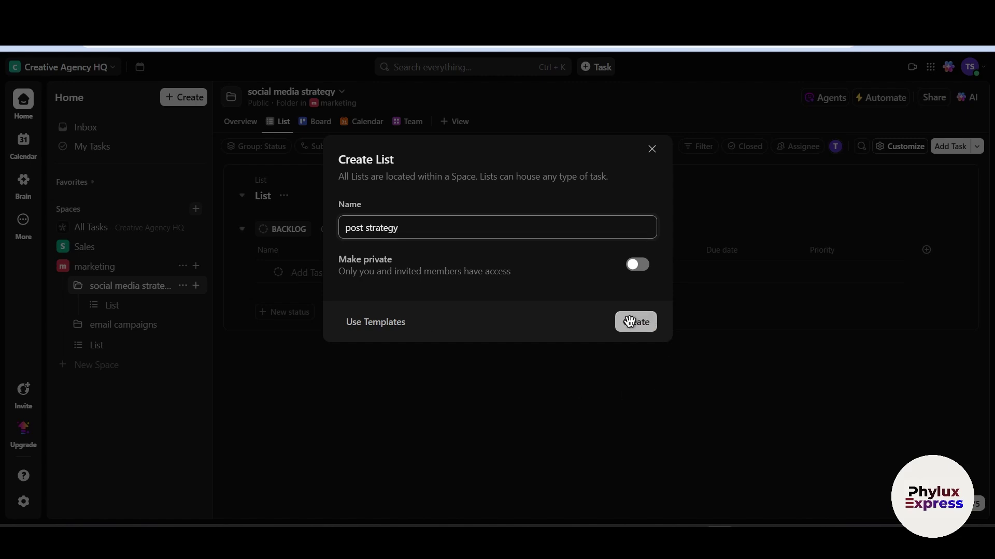
left_click(127, 326)
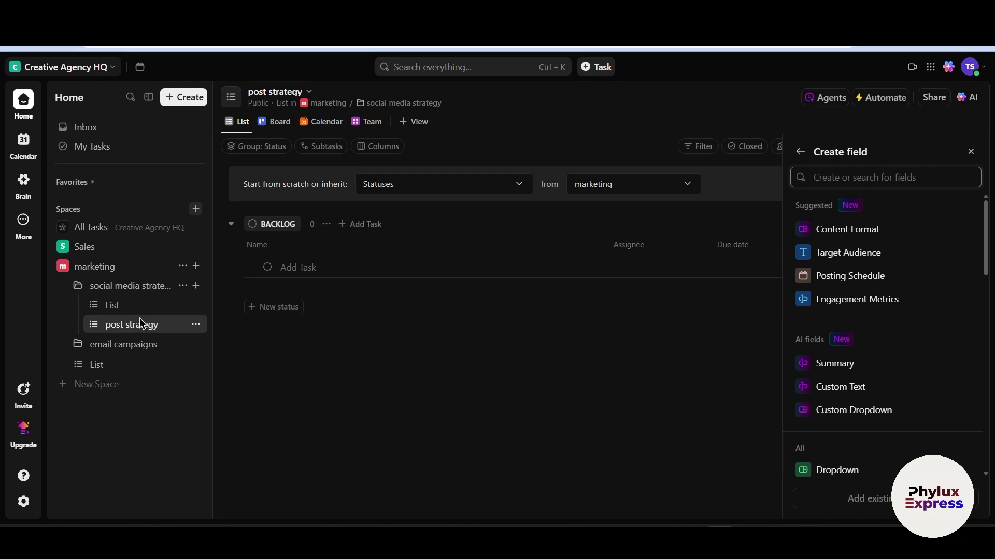
left_click(195, 325)
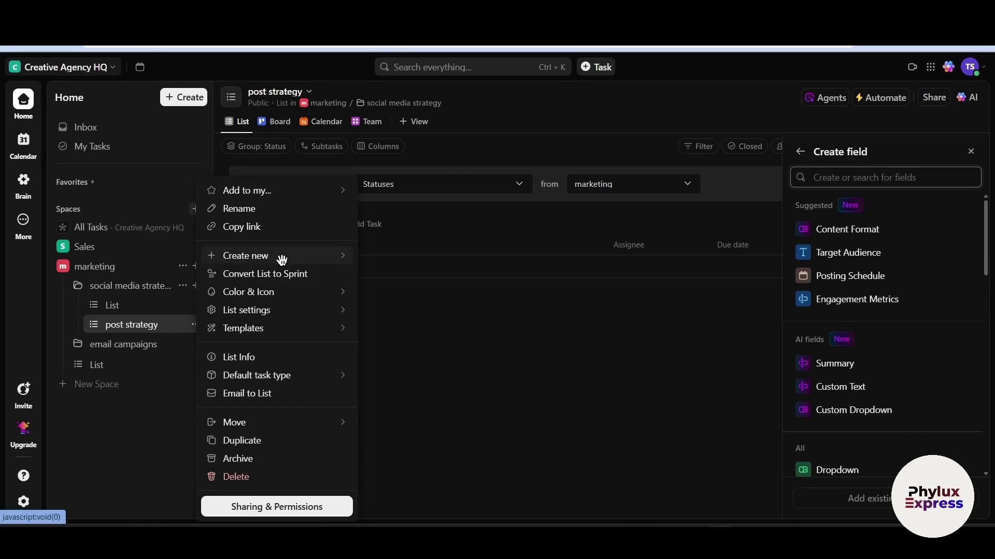
left_click(145, 324)
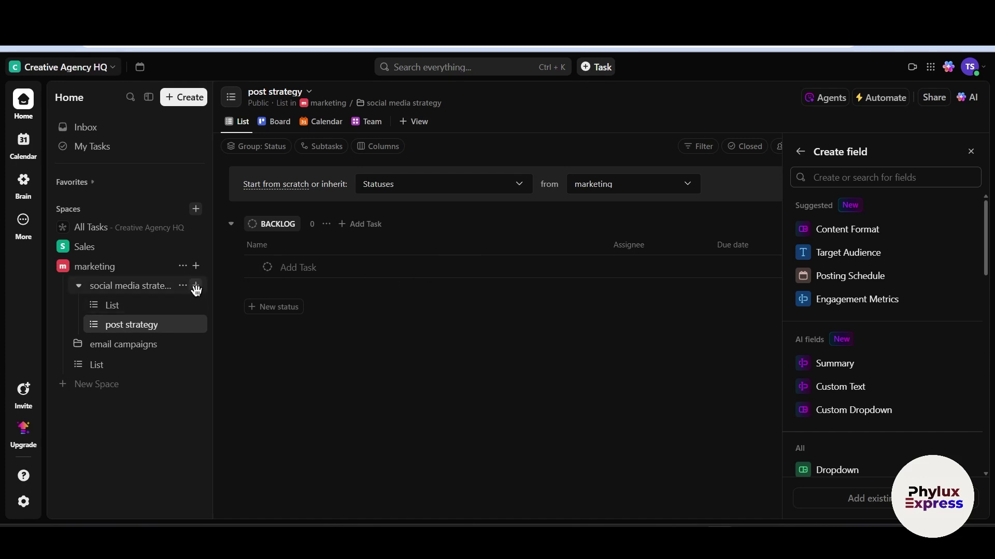
left_click(195, 324)
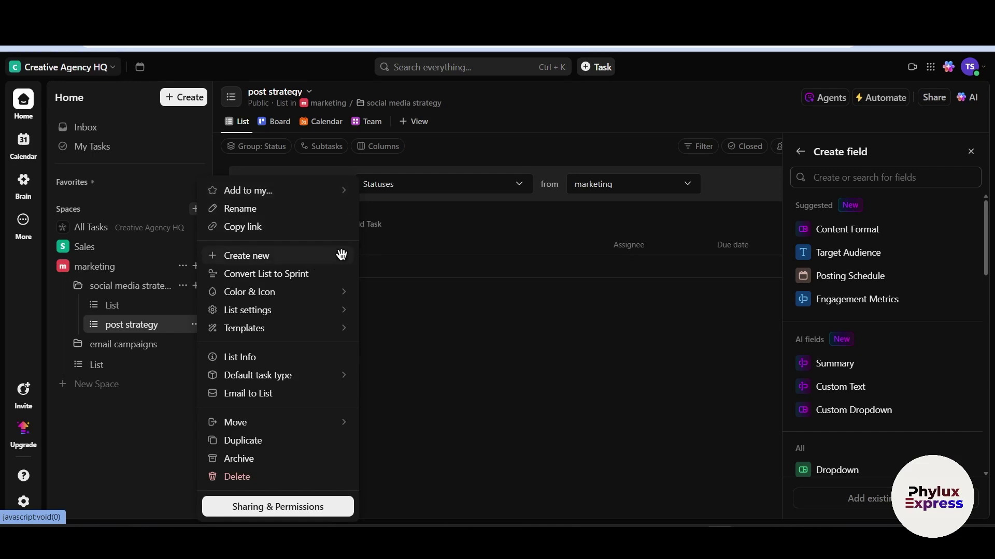
left_click(520, 317)
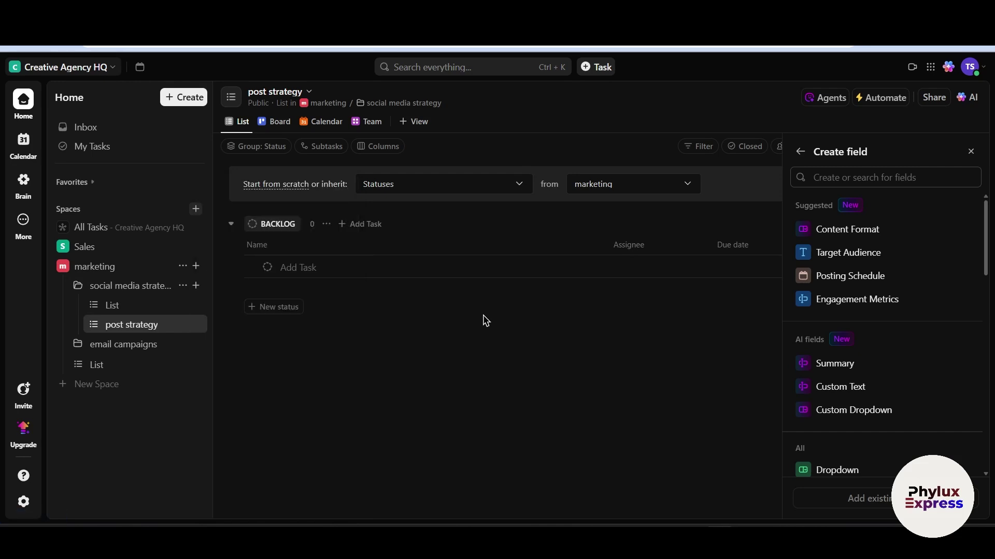
Add 'task 1' to the BACKLOG group
left_click(310, 266)
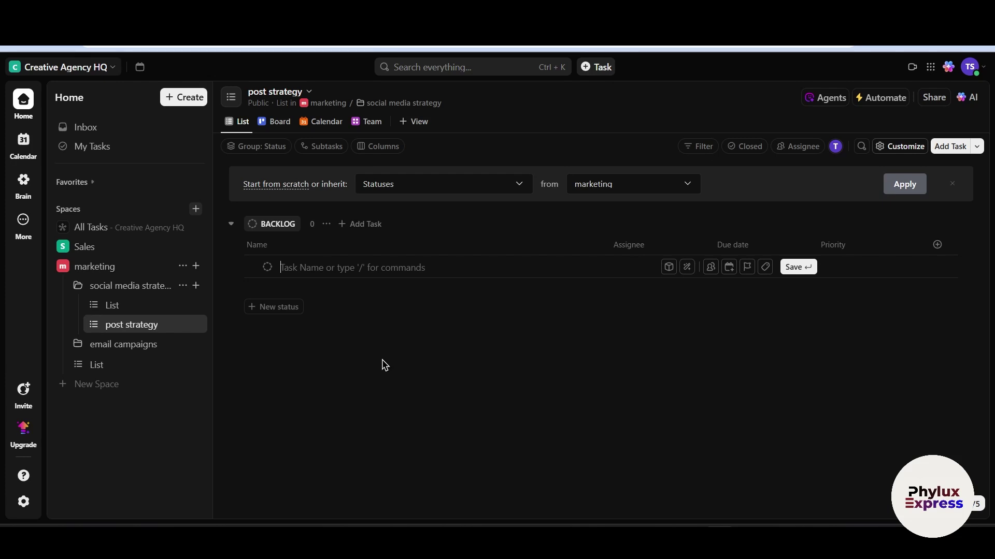
type("task 1")
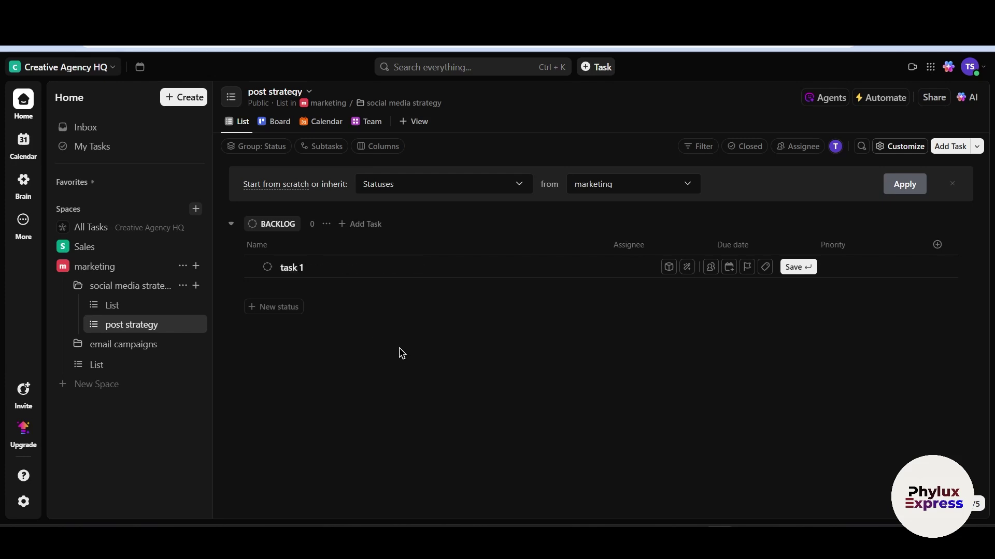
key("Return")
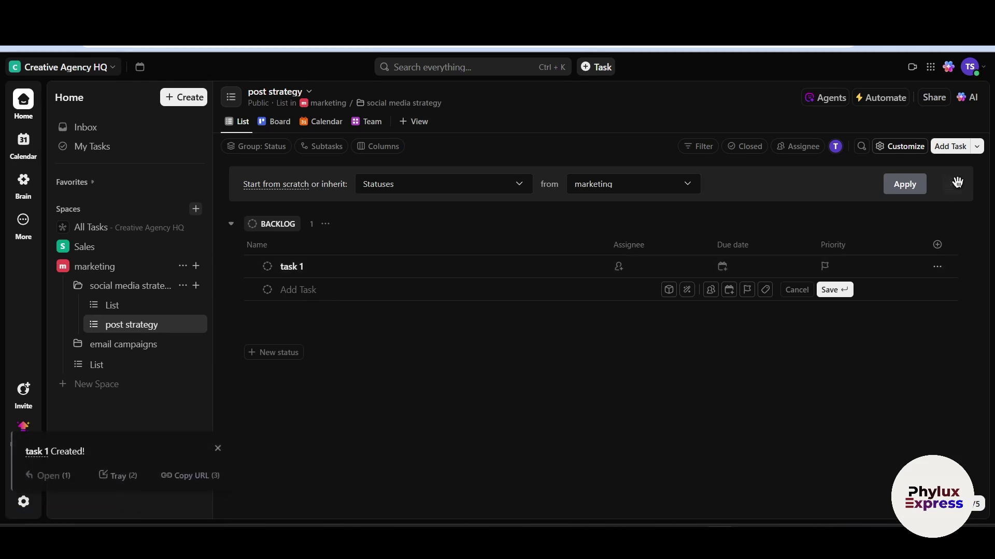
Draft a new task 'test 2' with the description 'give the description'
left_click(954, 148)
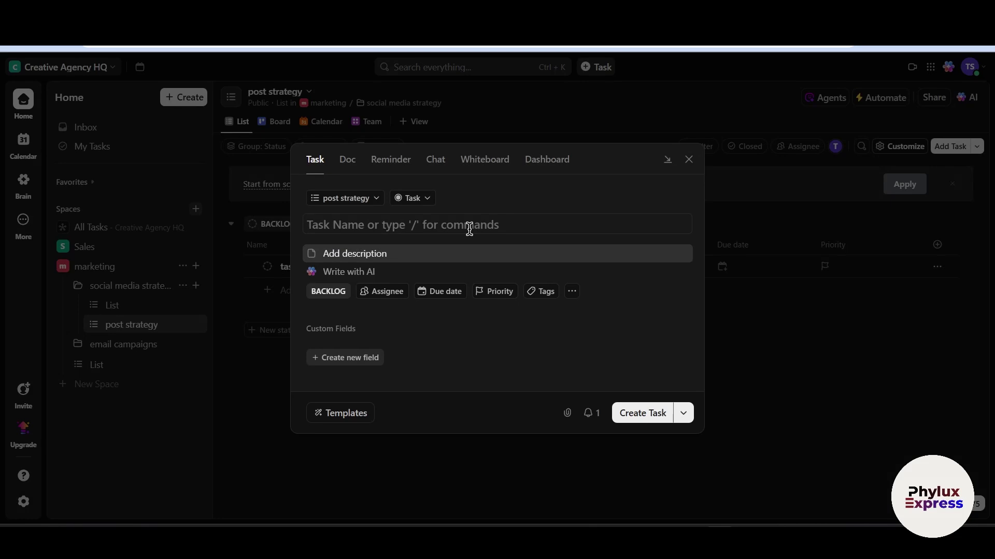
type("test 12")
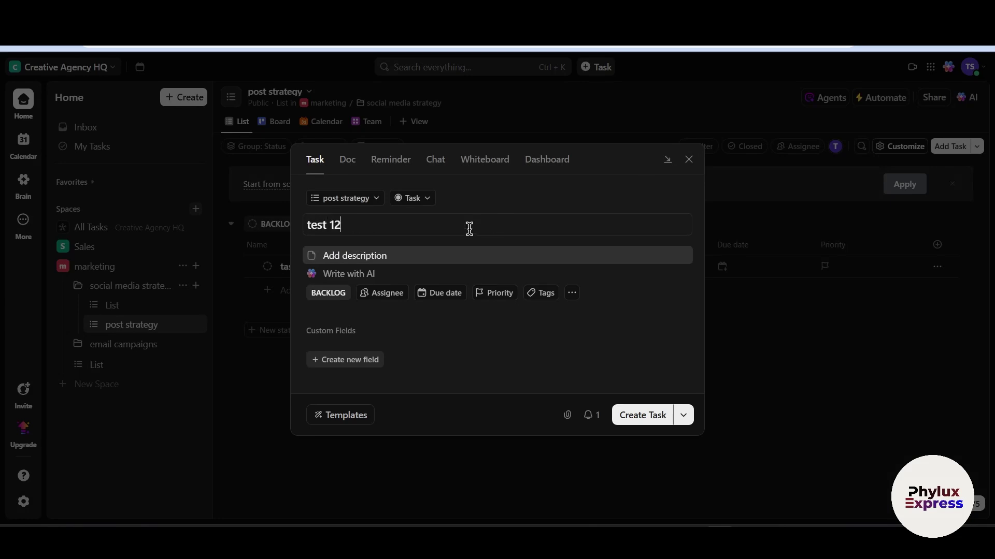
key("BackSpace")
key("BackSpace")
type("2")
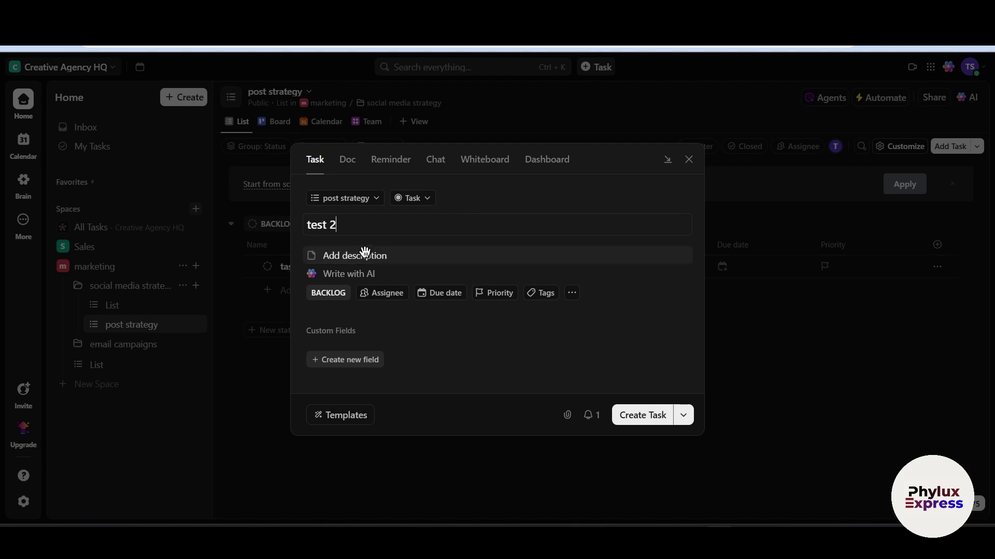
left_click(365, 255)
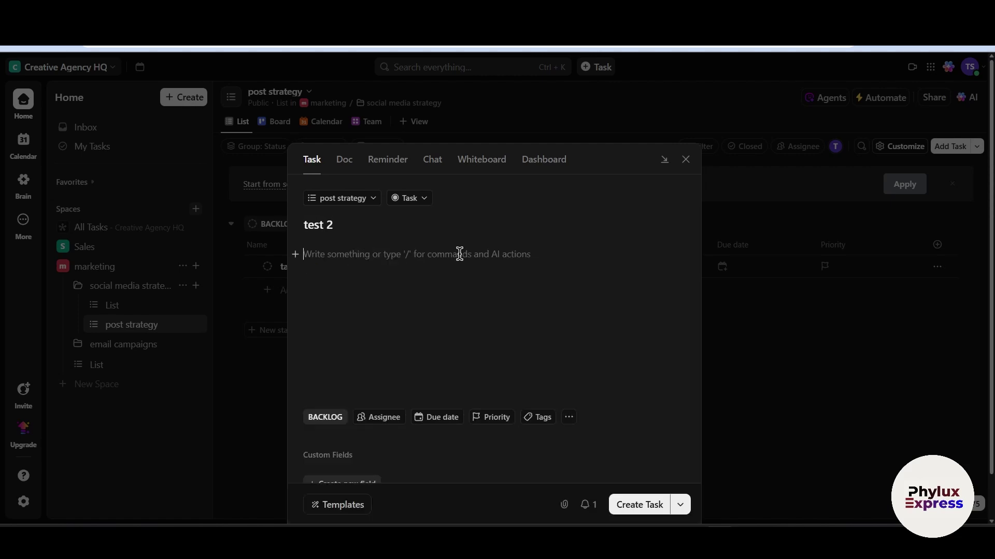
type("give the de")
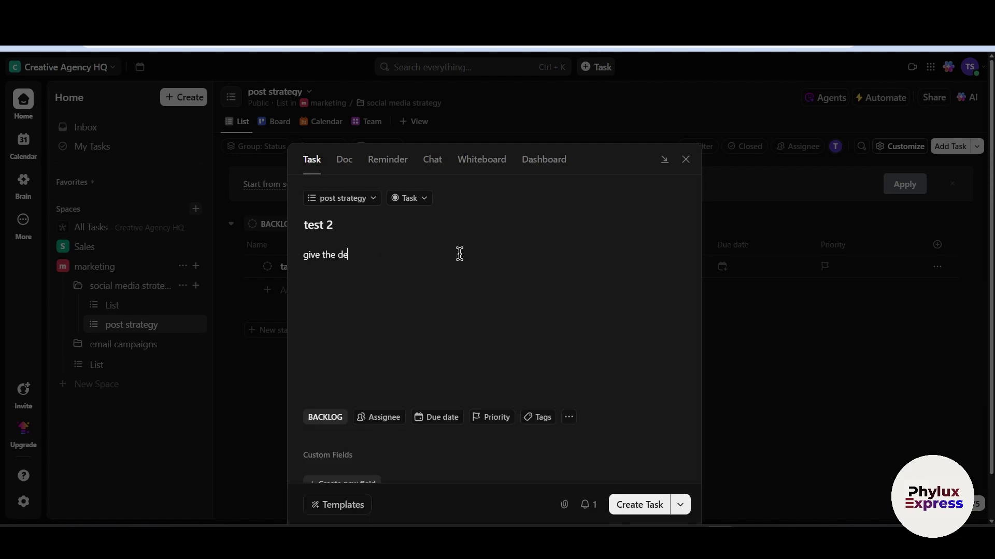
type("scription")
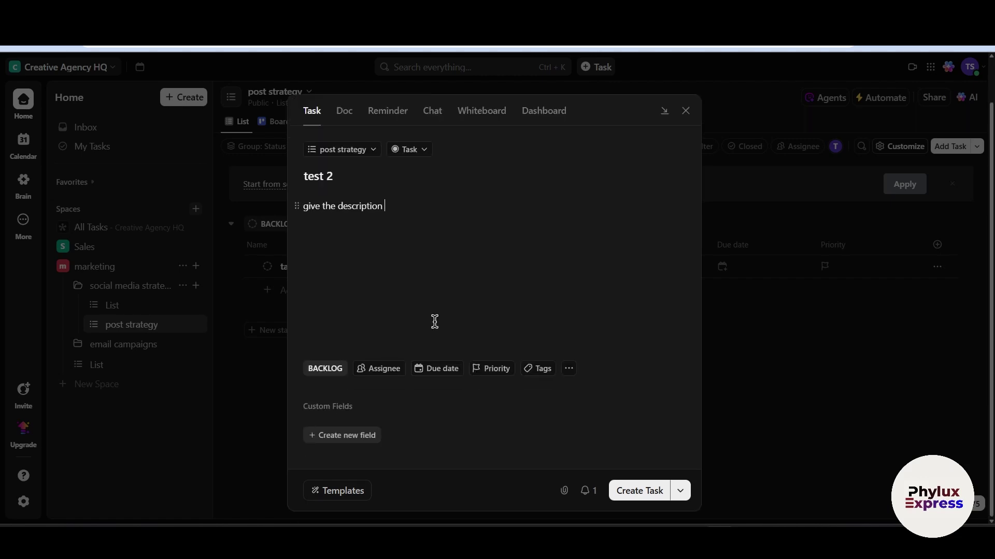
Assign test 2 to me, due Tomorrow, with High priority
left_click(383, 371)
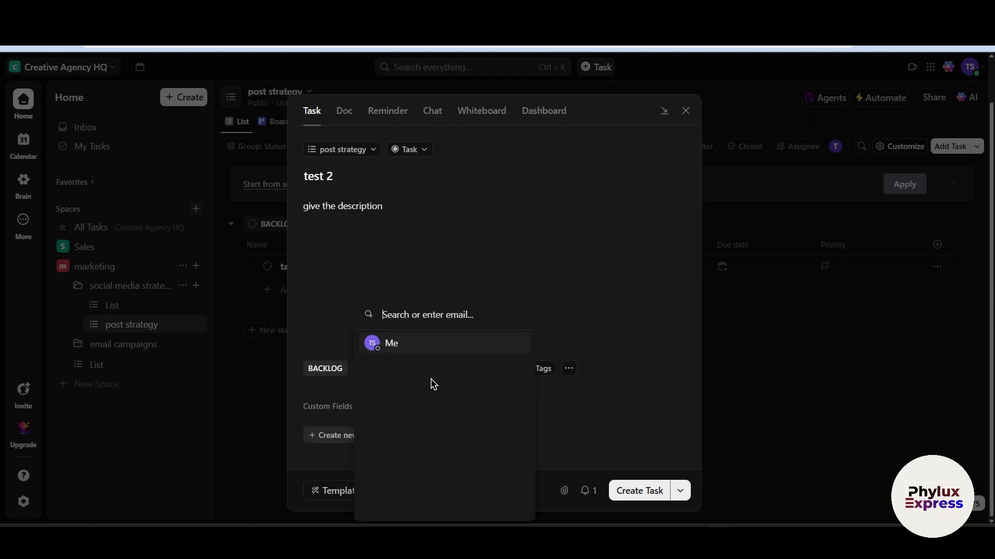
left_click(436, 349)
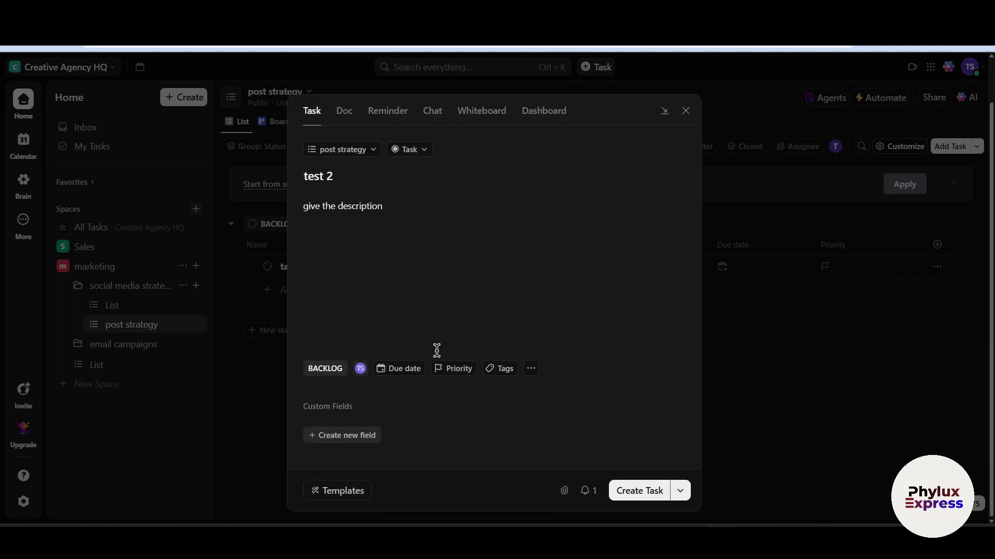
left_click(401, 369)
left_click(459, 374)
left_click(458, 368)
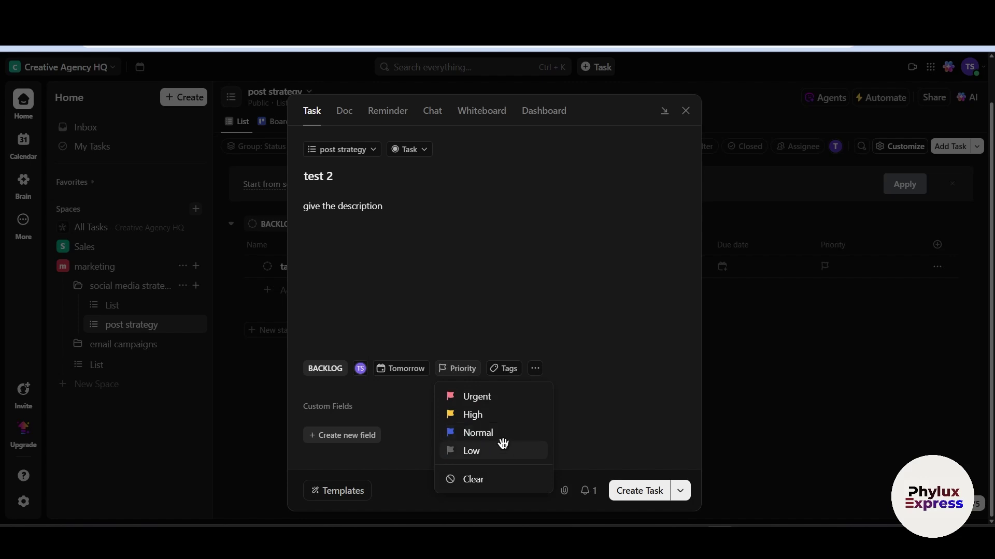
left_click(502, 414)
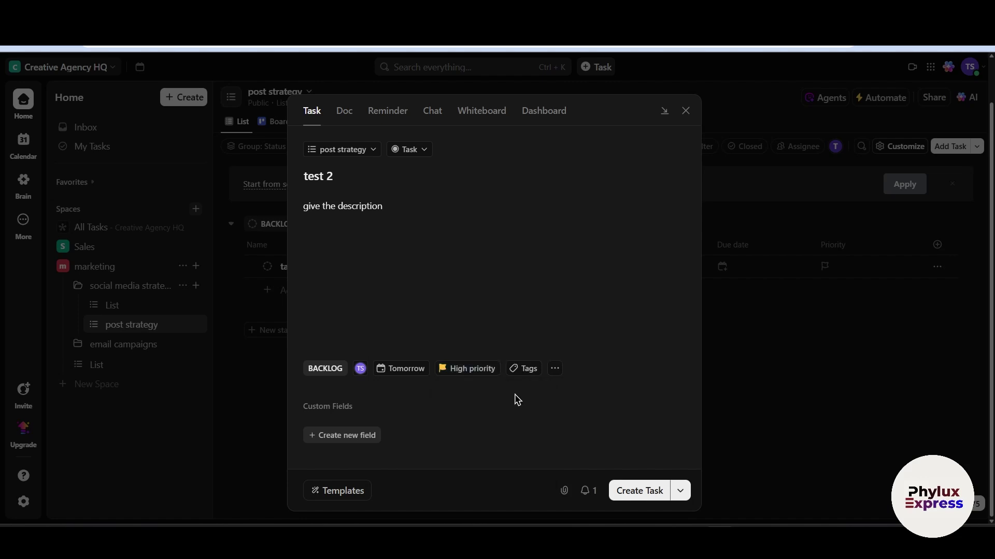
Look through the tag and extra task options without adding any
left_click(517, 370)
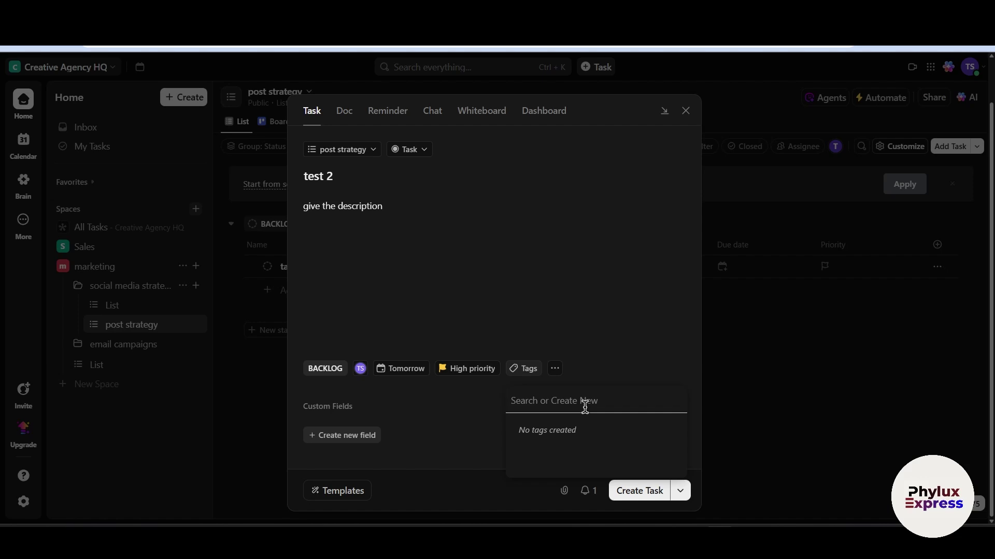
left_click(490, 414)
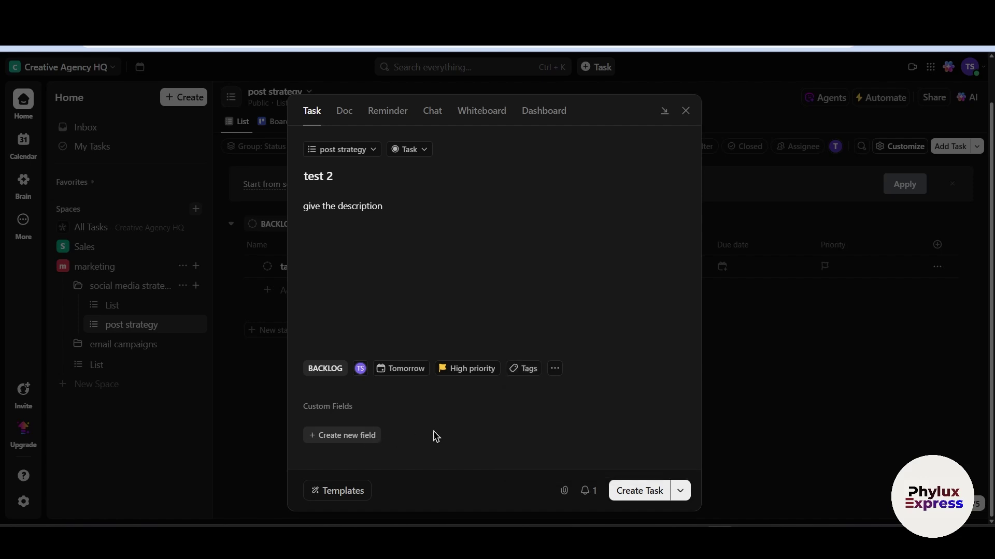
left_click(555, 369)
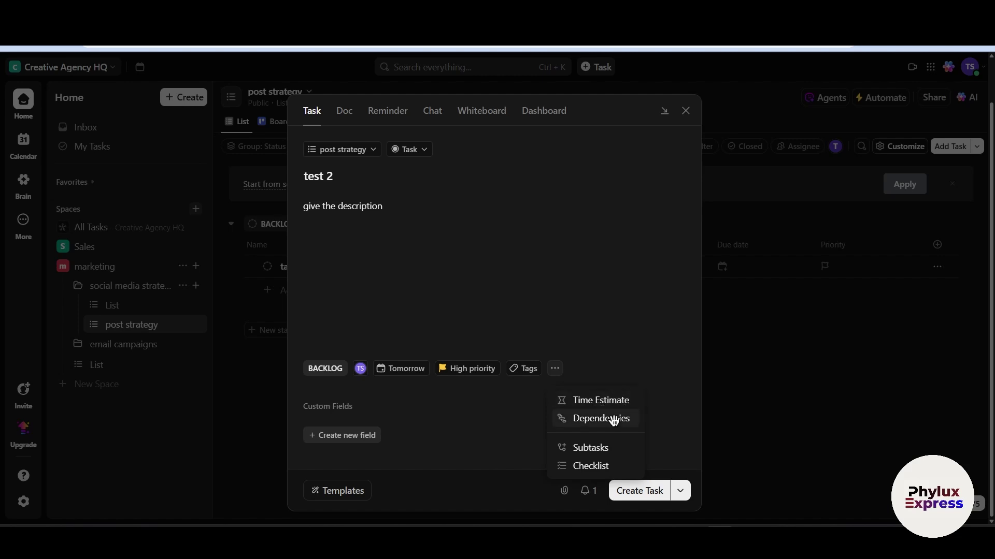
left_click(502, 413)
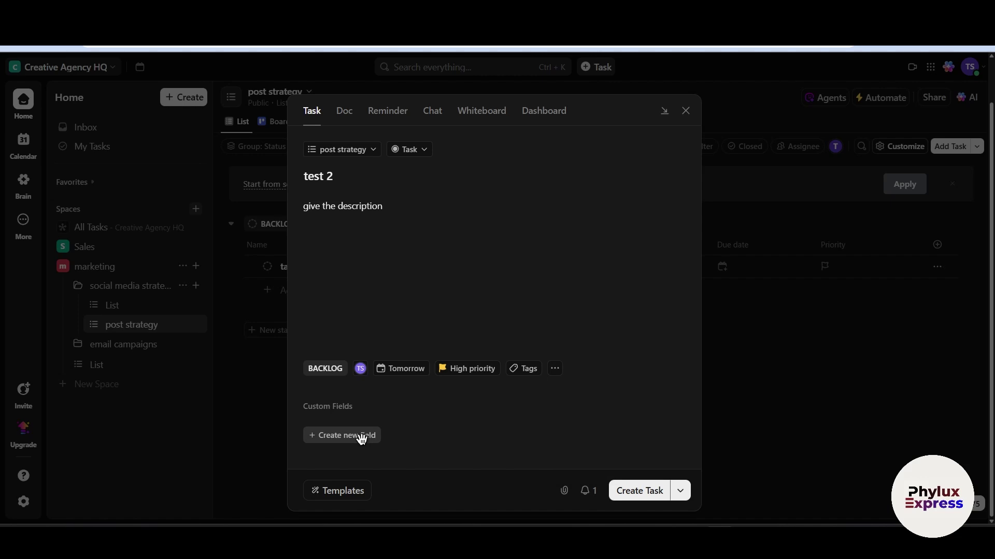
Add a Checkbox custom field 'check bx' with a description, then create test 2
left_click(361, 436)
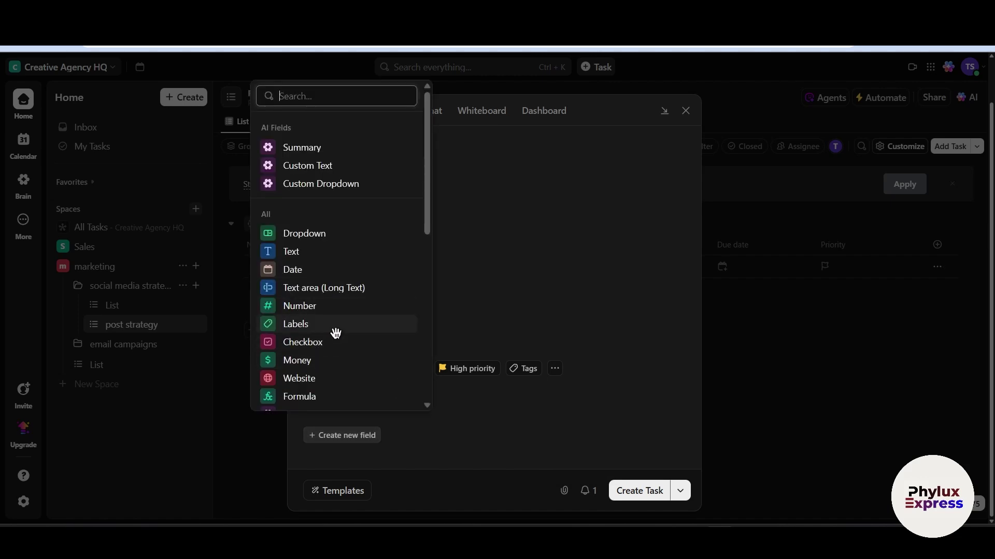
scroll(336, 333, "down", 1)
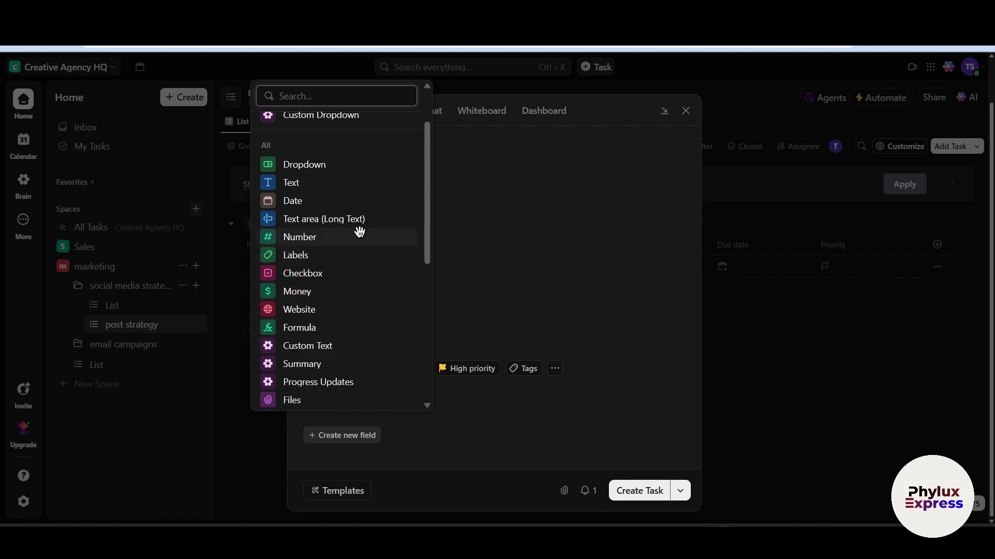
left_click(357, 272)
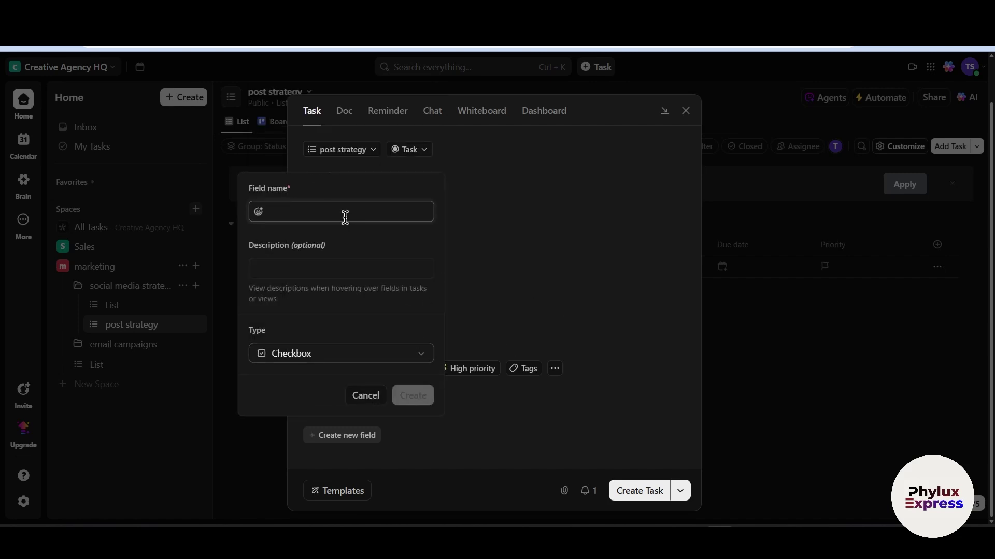
type("check bx")
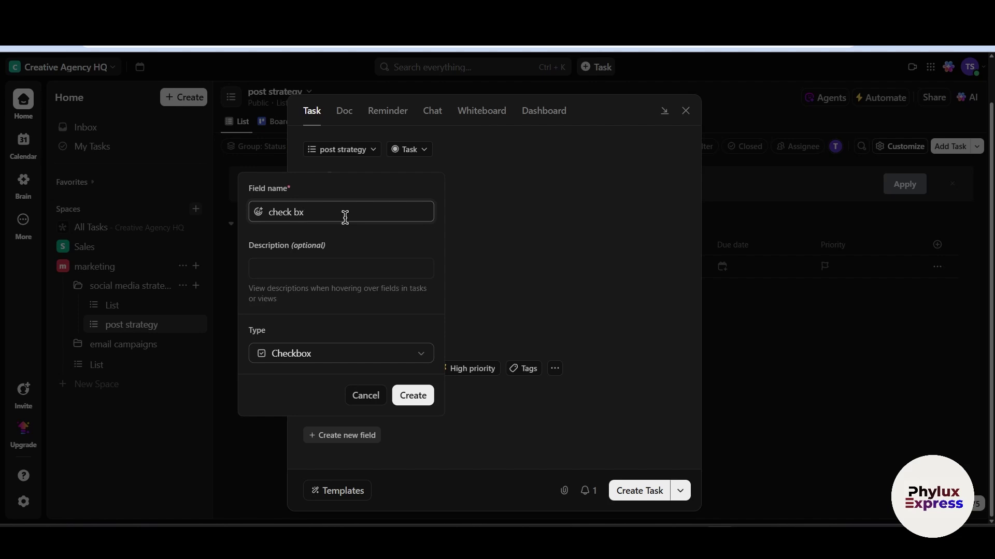
left_click(334, 270)
type("asdfasdfasdf")
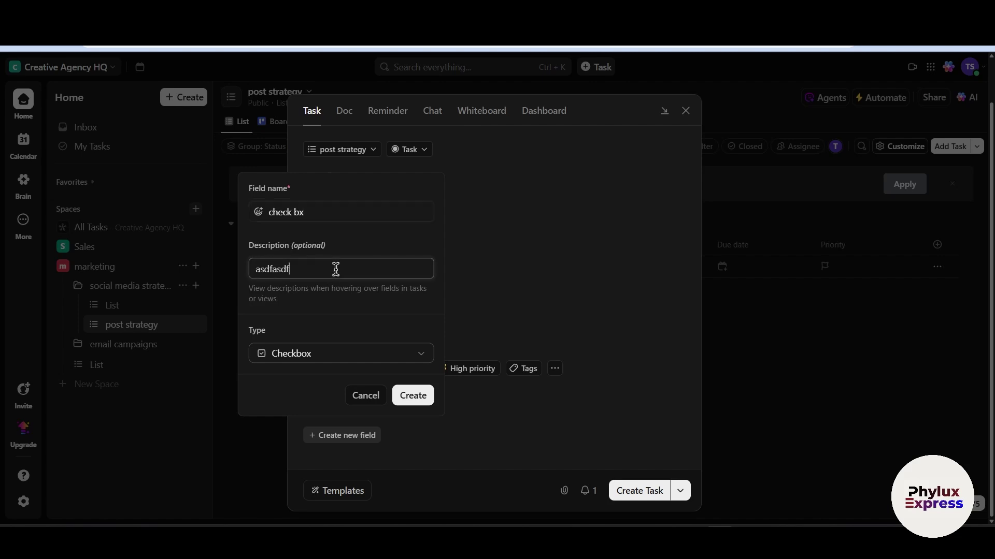
left_click(407, 396)
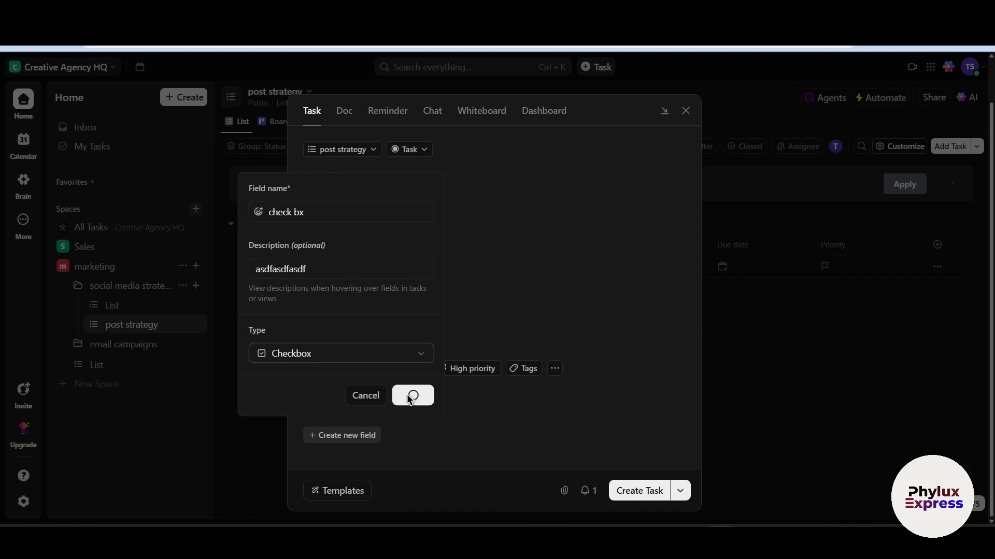
left_click(652, 491)
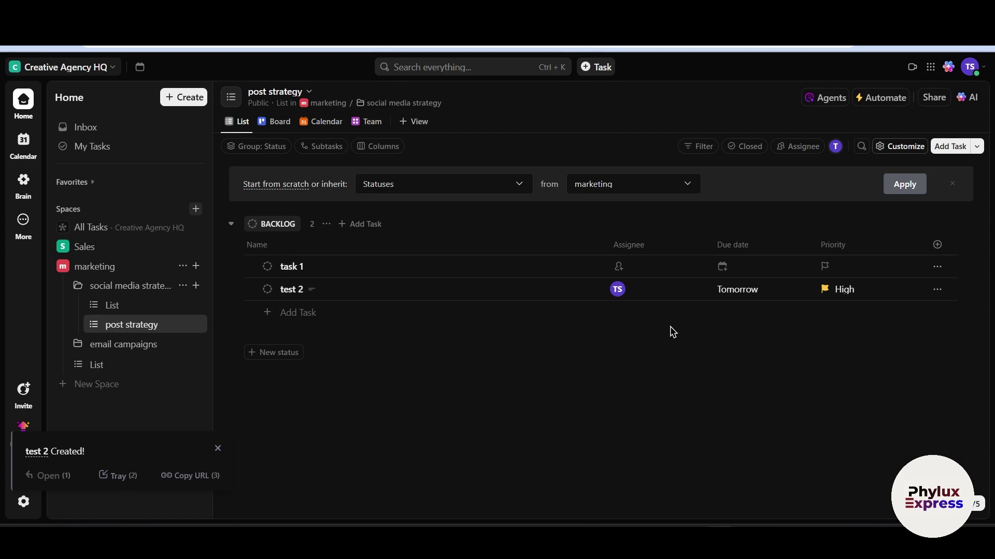
left_click(937, 289)
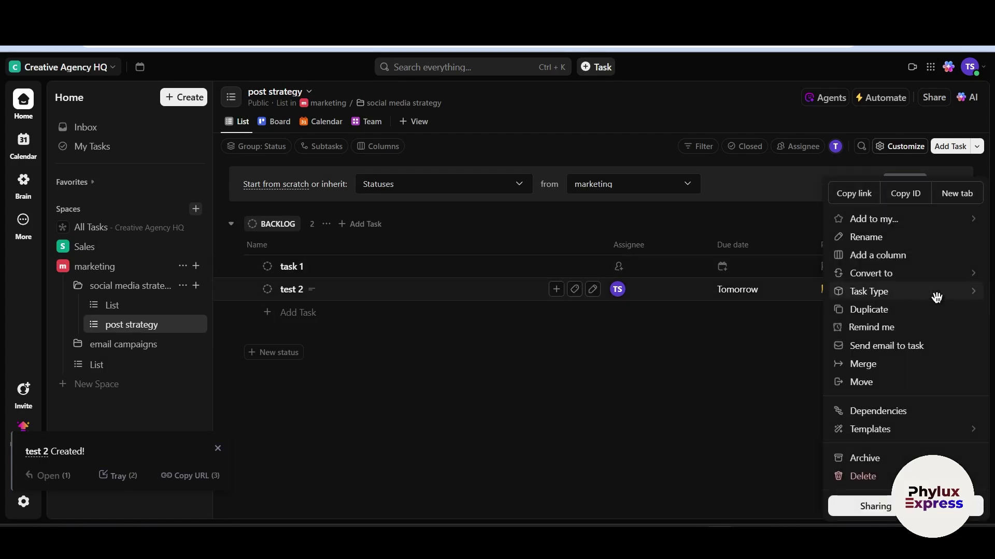
left_click(715, 383)
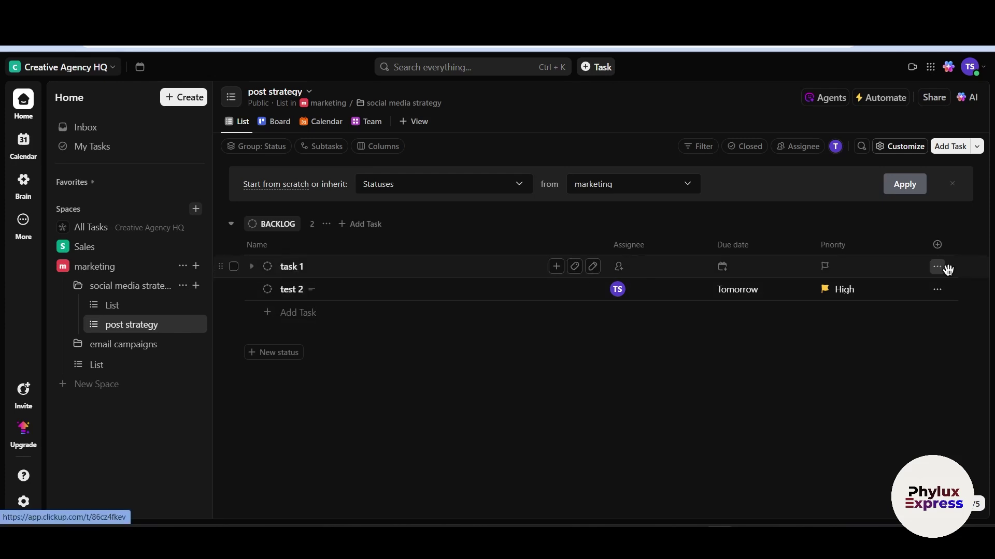
left_click(937, 289)
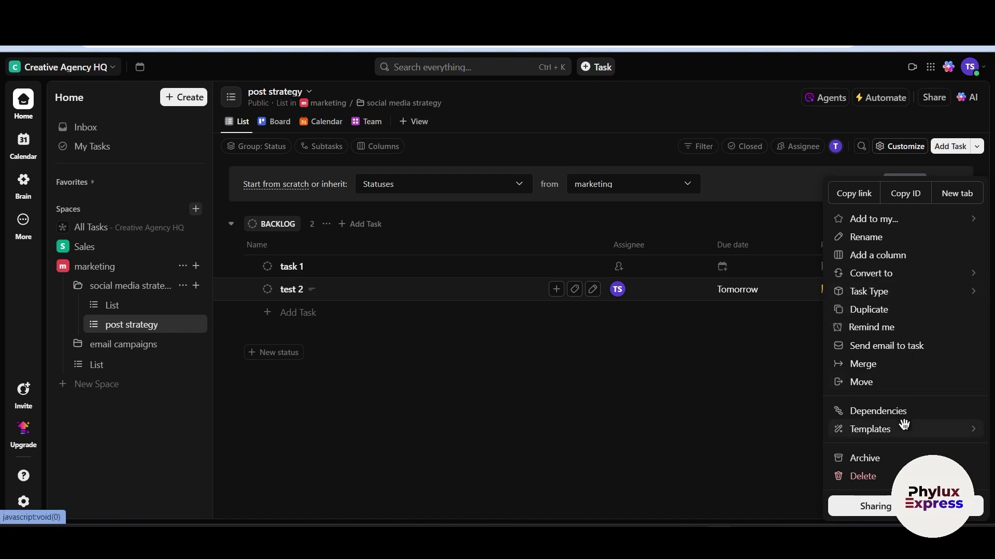
left_click(886, 295)
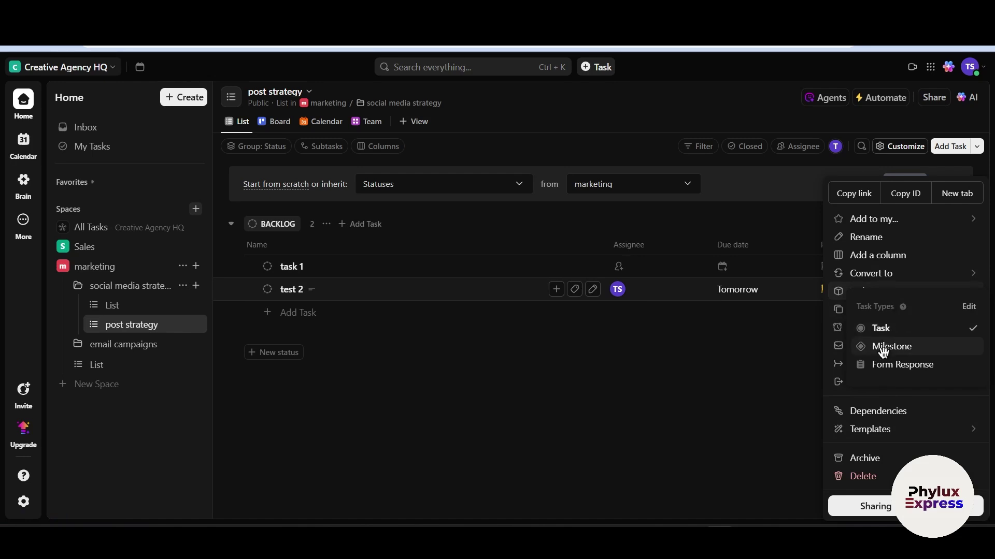
left_click(457, 296)
Open test 2's task details and scroll down to its Subtasks section
left_click(457, 296)
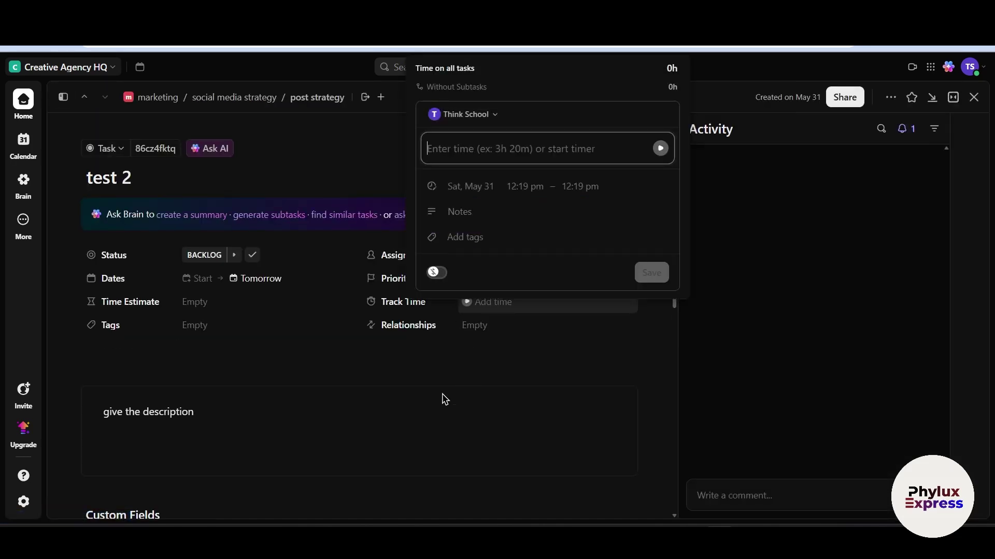
scroll(435, 403, "down", 2)
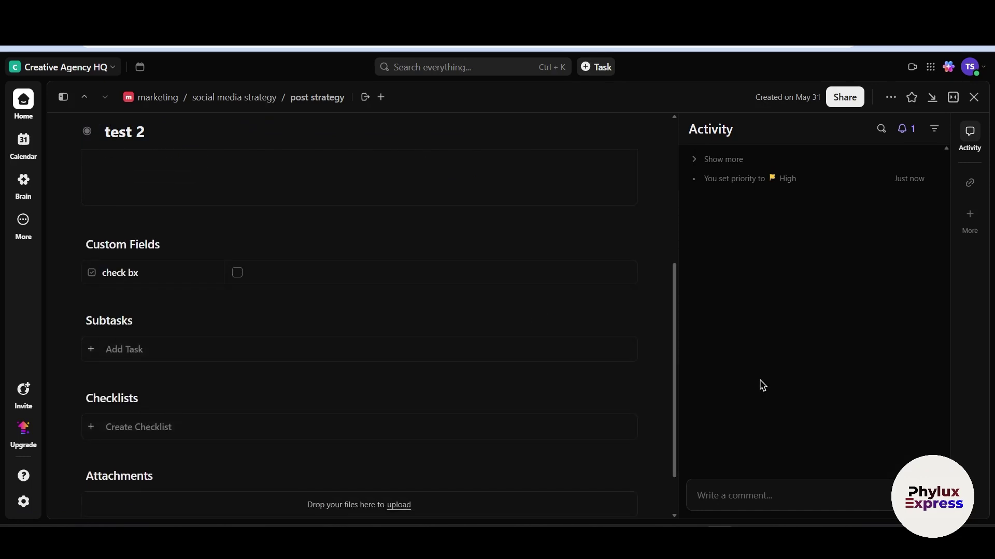
left_click(974, 98)
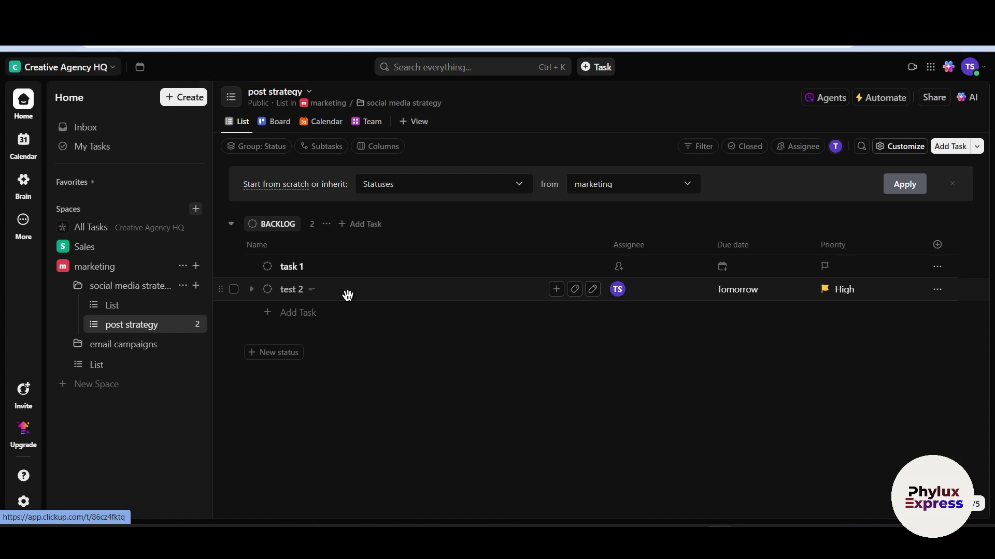
left_click(346, 293)
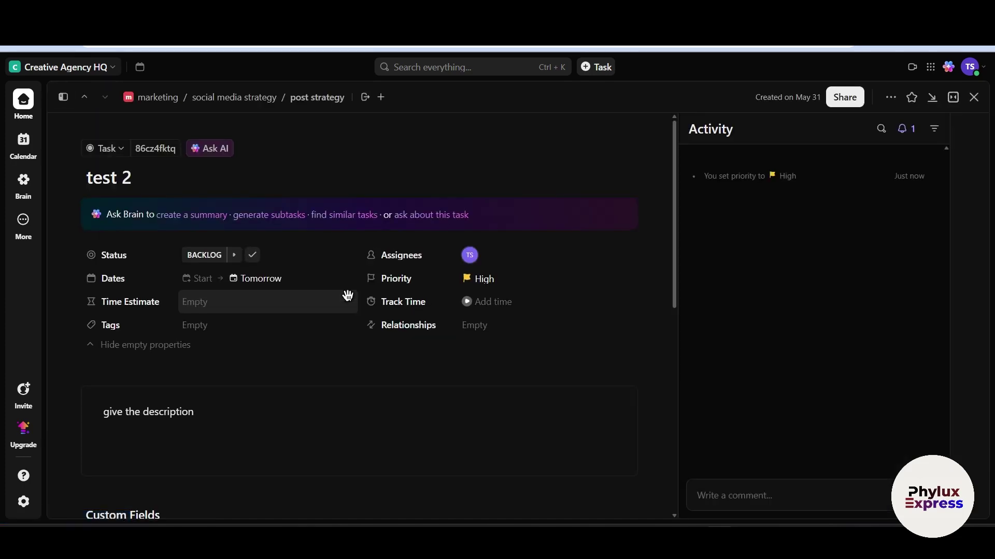
scroll(259, 415, "down", 3)
scroll(251, 418, "down", 4)
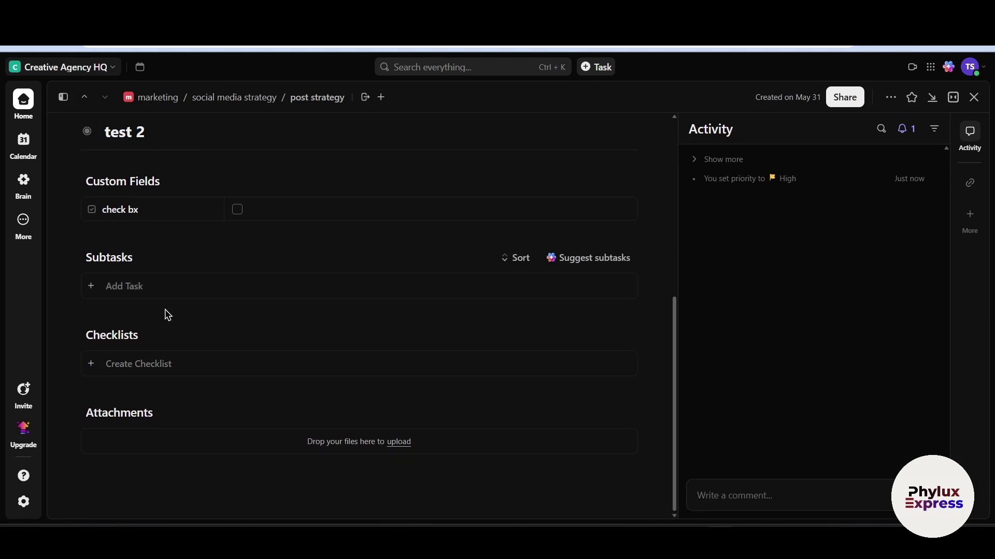
Add subtask 'test 1' under test 2
left_click(152, 289)
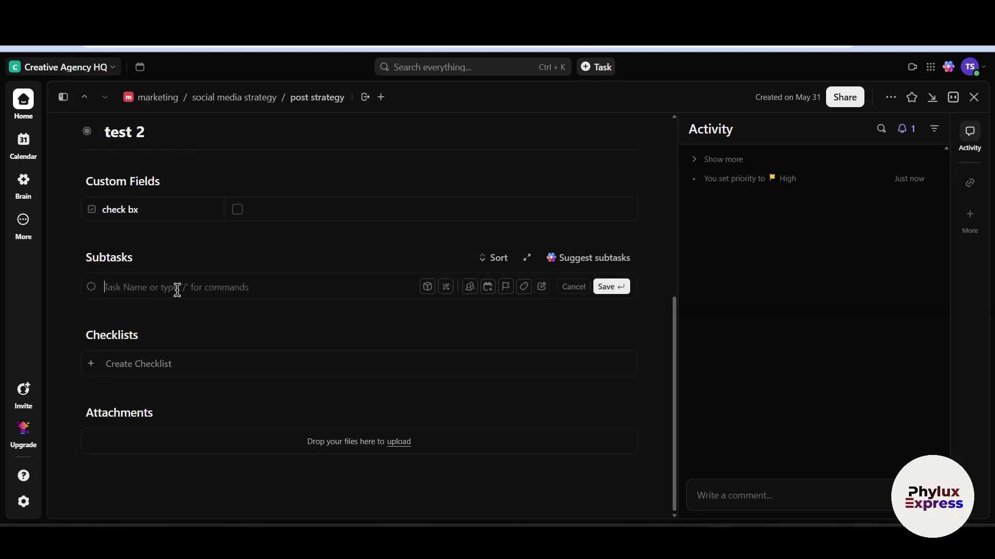
type("test")
type("1")
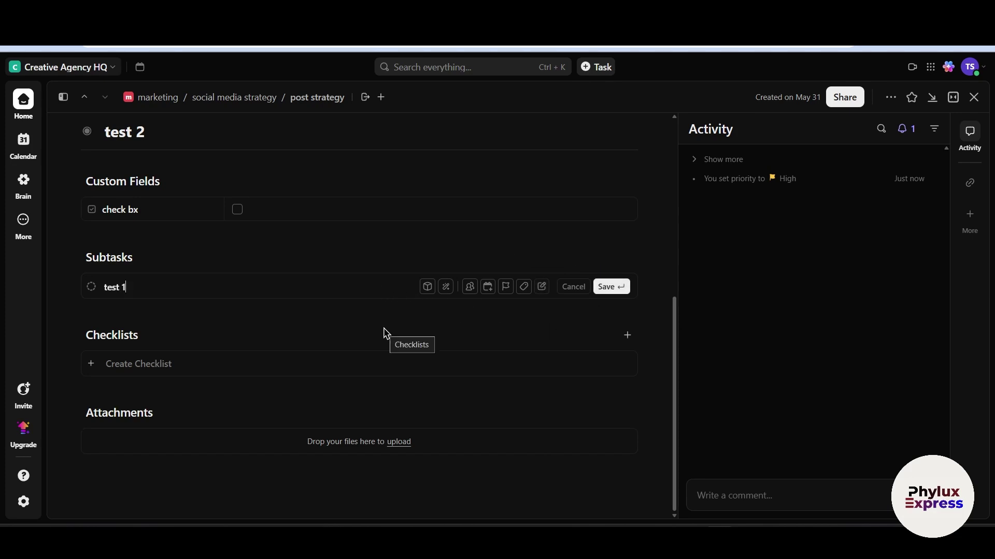
left_click(603, 287)
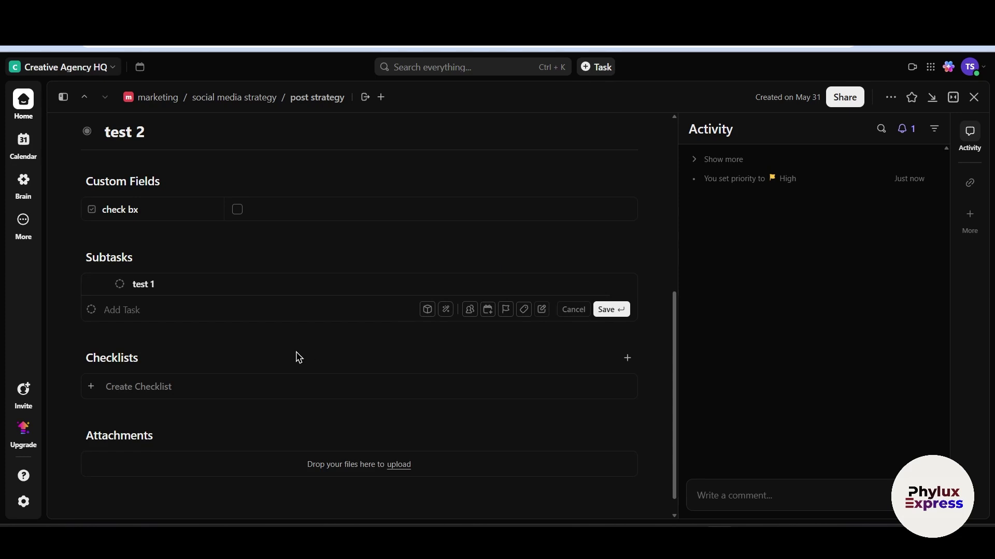
Add subtask 'test' assigned to me, due next weekend (Jun 7)
left_click(152, 345)
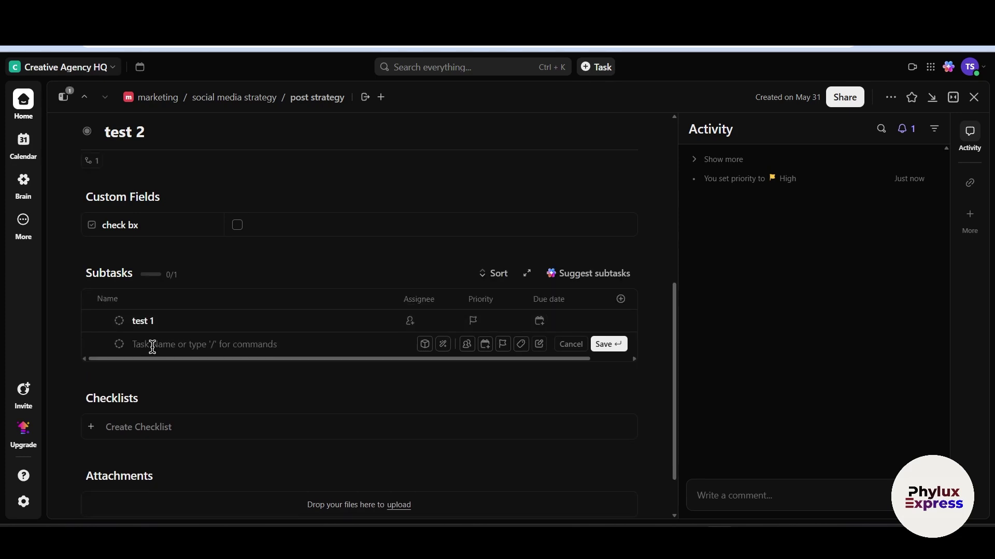
type("test")
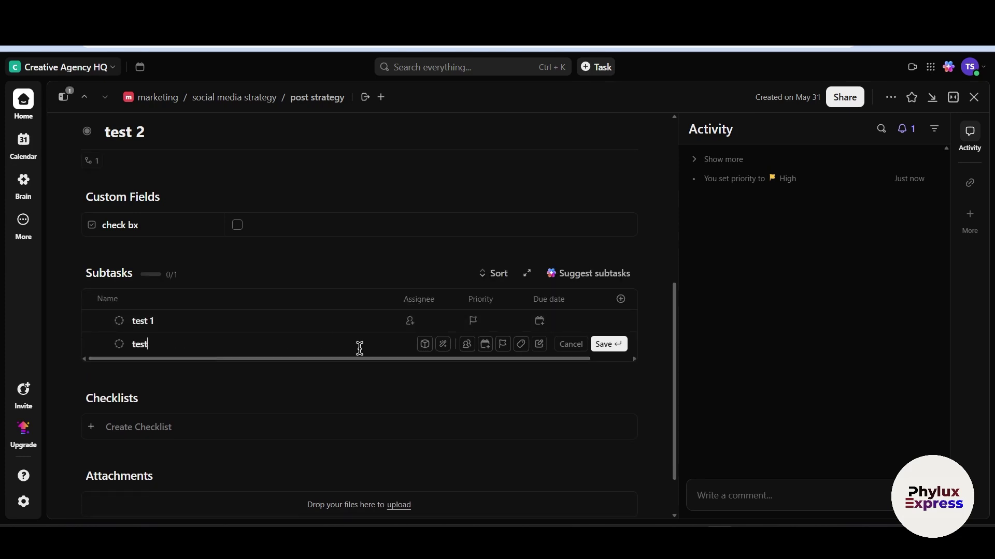
left_click(466, 344)
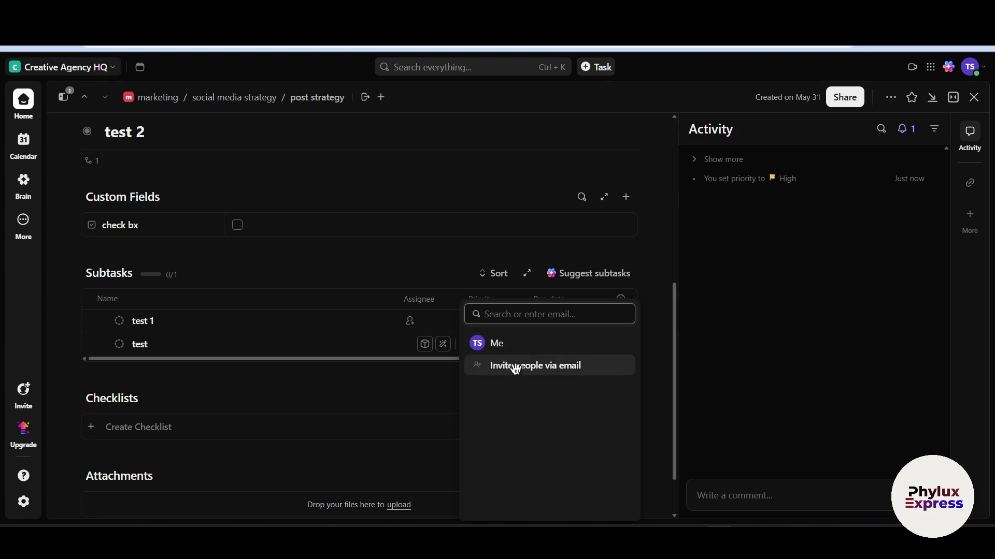
left_click(524, 343)
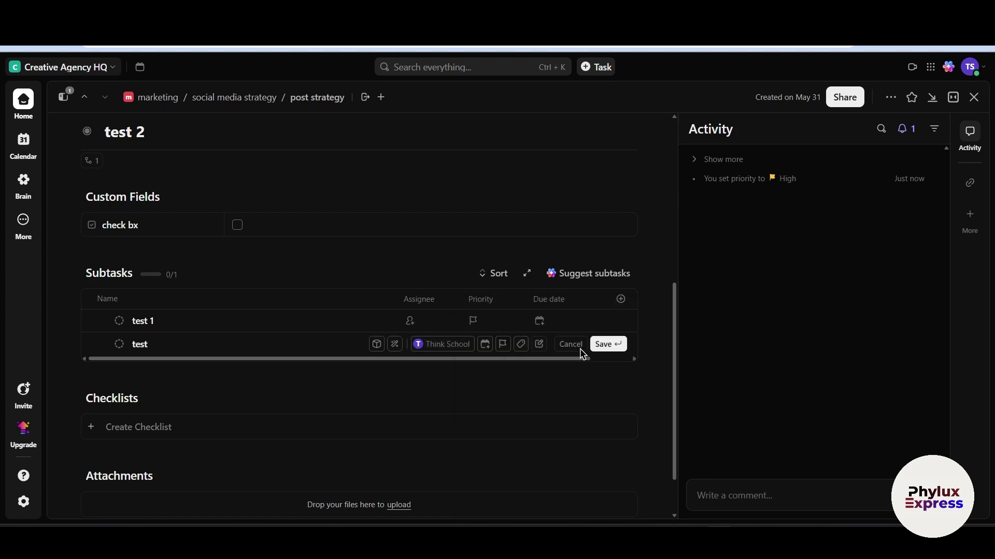
left_click(485, 345)
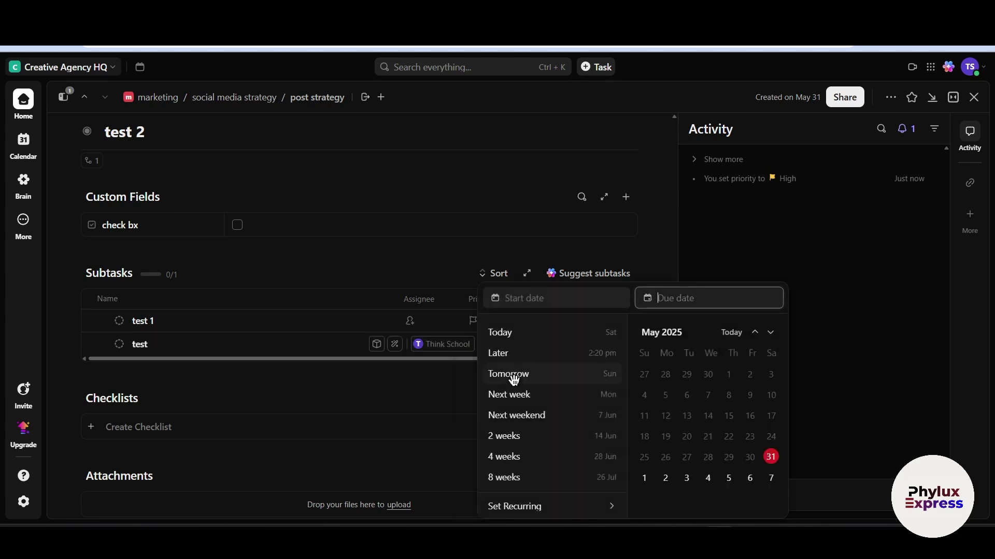
left_click(533, 416)
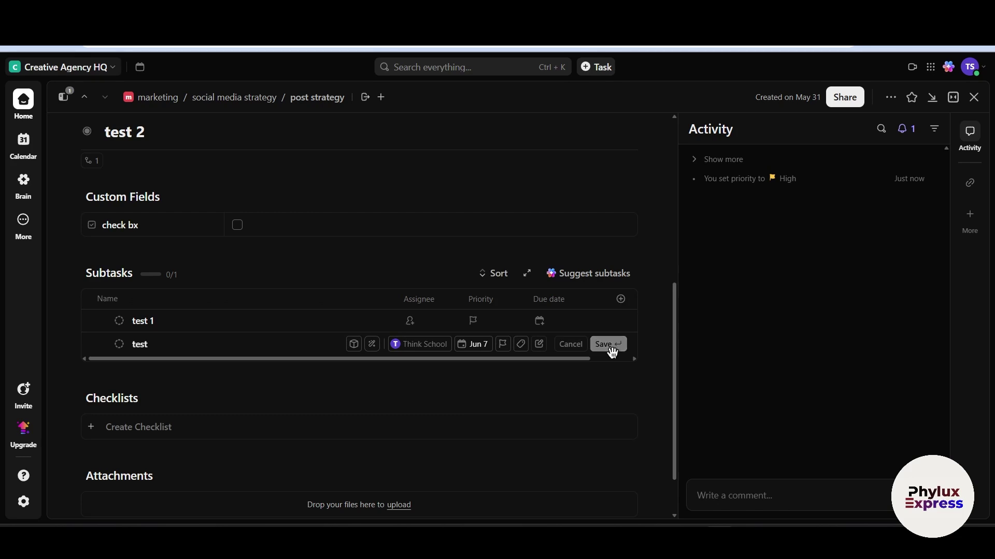
left_click(609, 345)
Add subtask 'test 3' and finish adding subtasks
type("te")
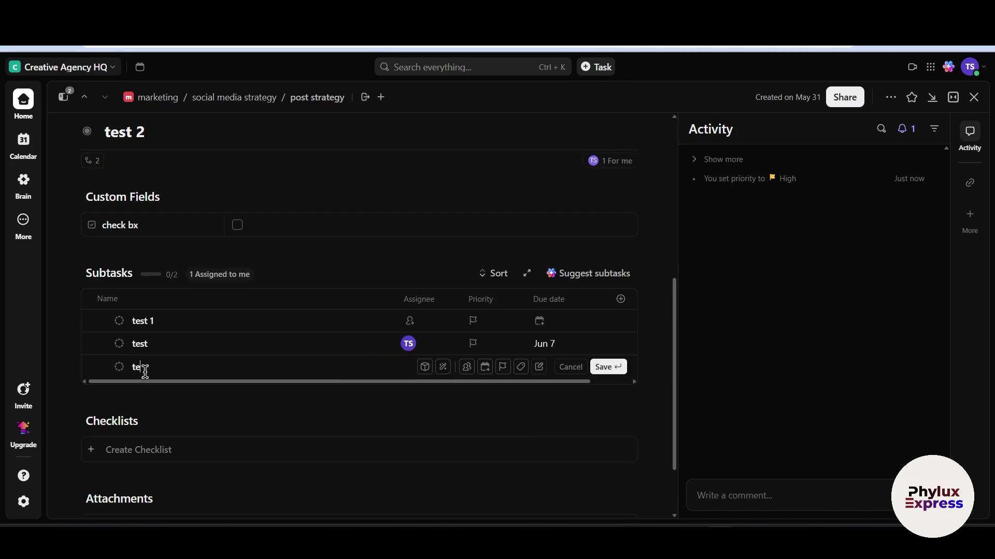
type("st 3")
left_click(595, 368)
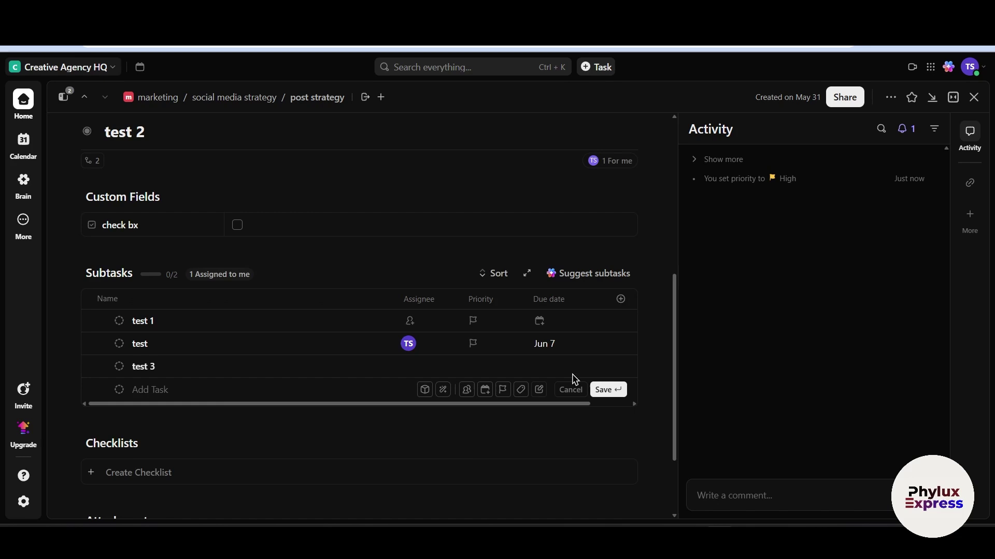
left_click(873, 269)
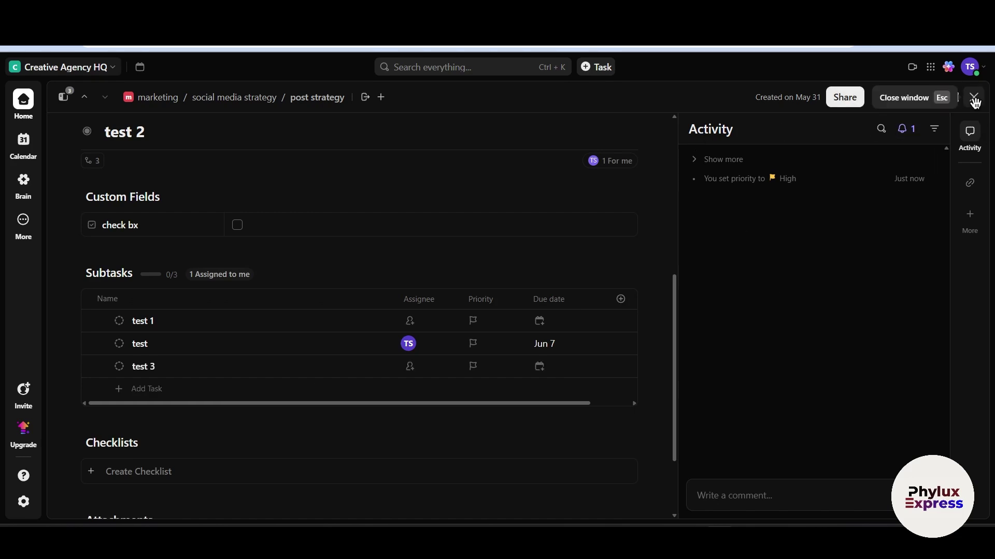
Create a checklist on test 2 and close its task details
scroll(333, 337, "down", 3)
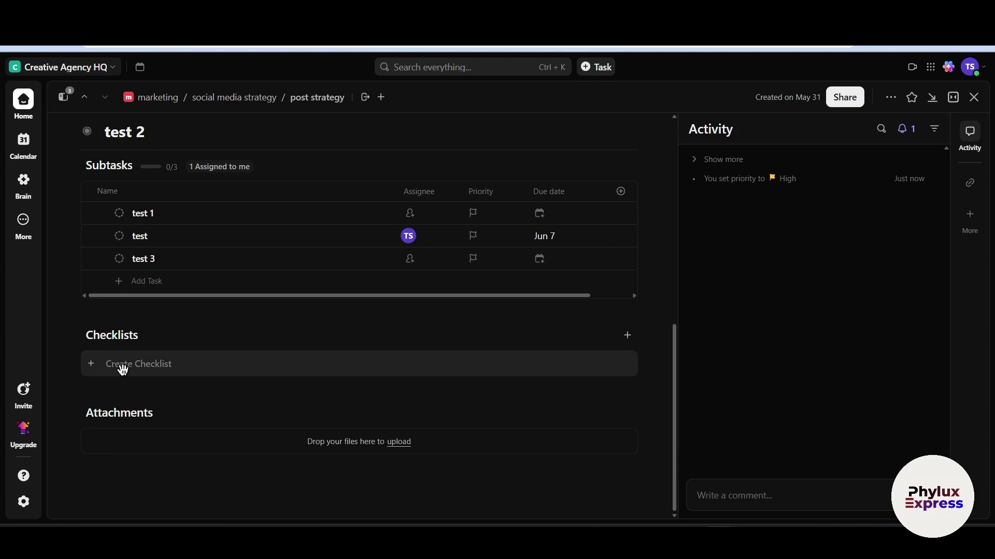
left_click(180, 362)
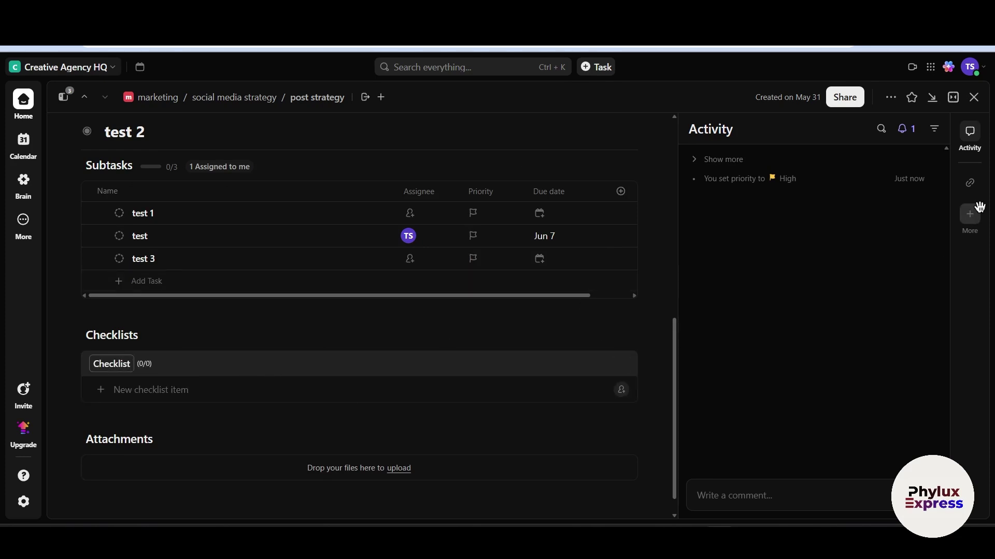
left_click(975, 98)
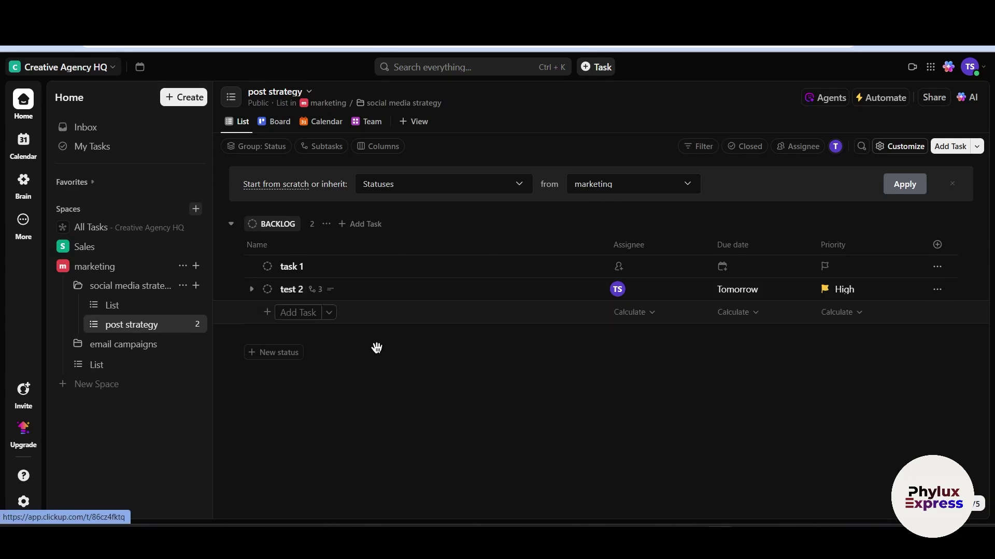
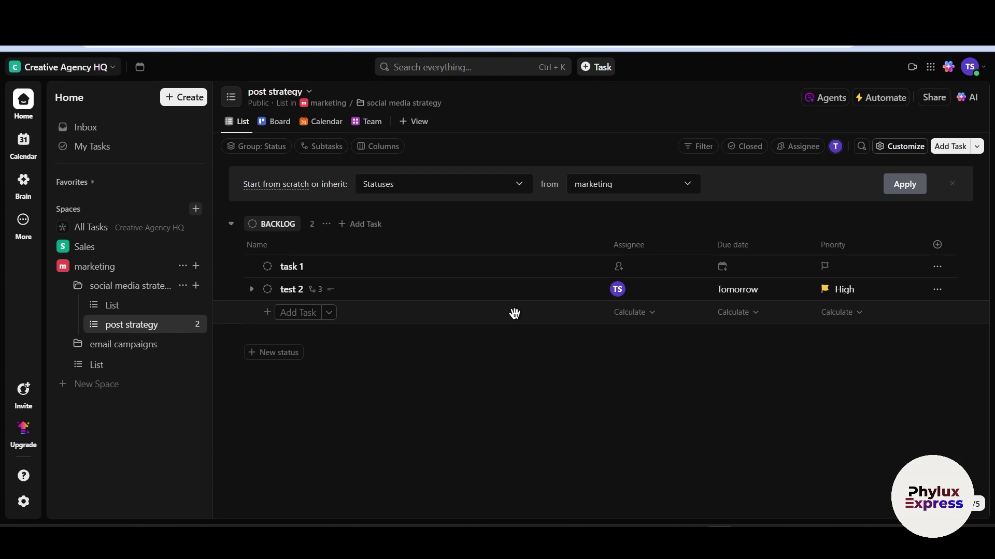
Go to social media strategy > List > post strategy and open the test 2 task
left_click(119, 288)
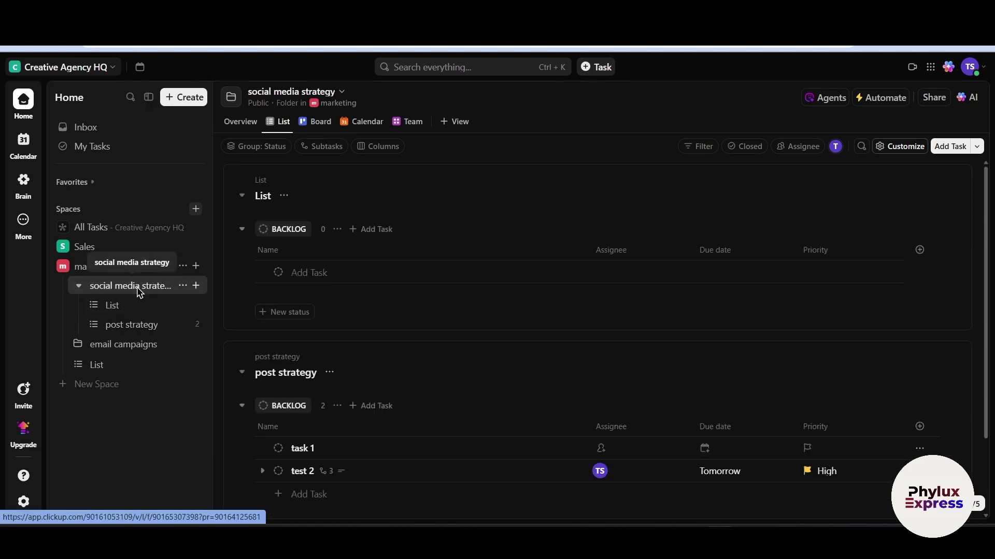
left_click(128, 309)
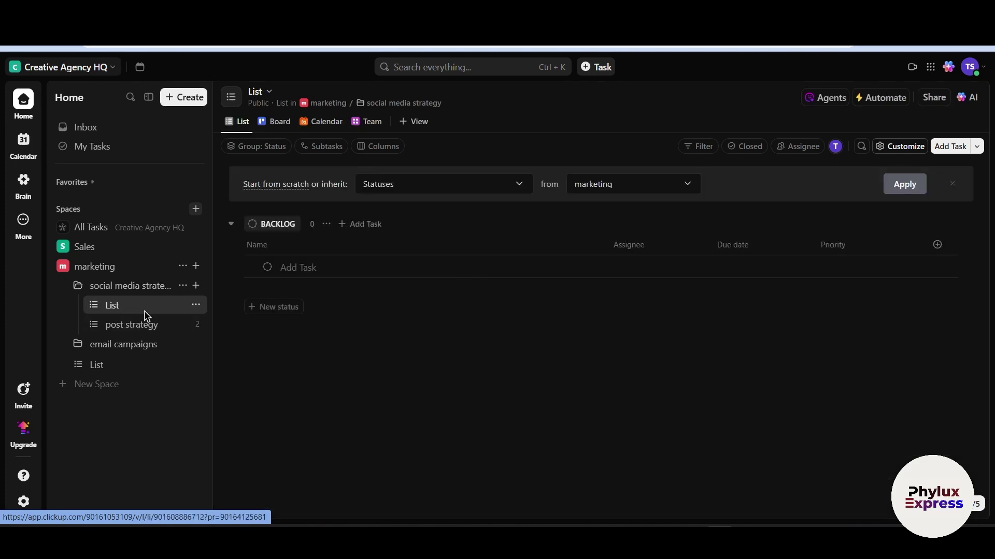
left_click(127, 324)
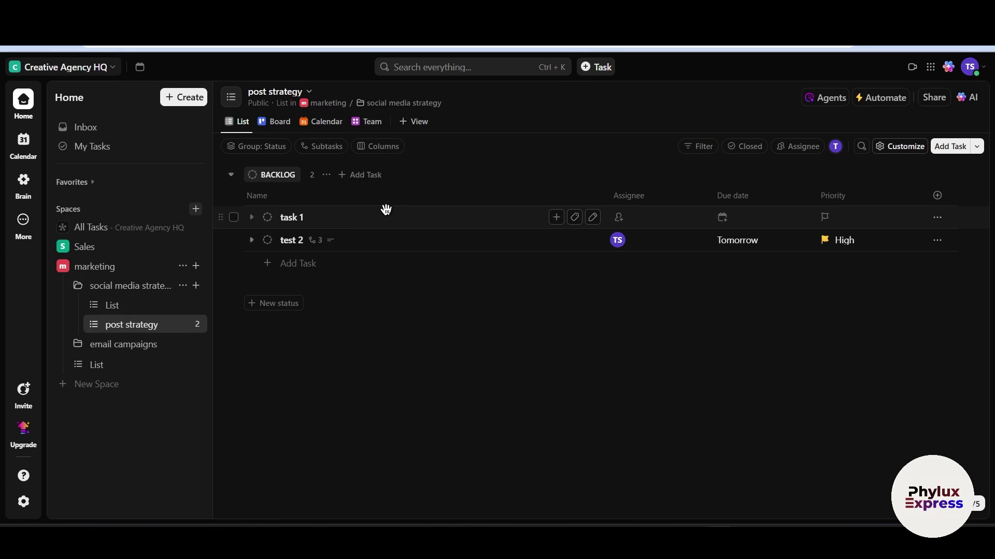
left_click(388, 246)
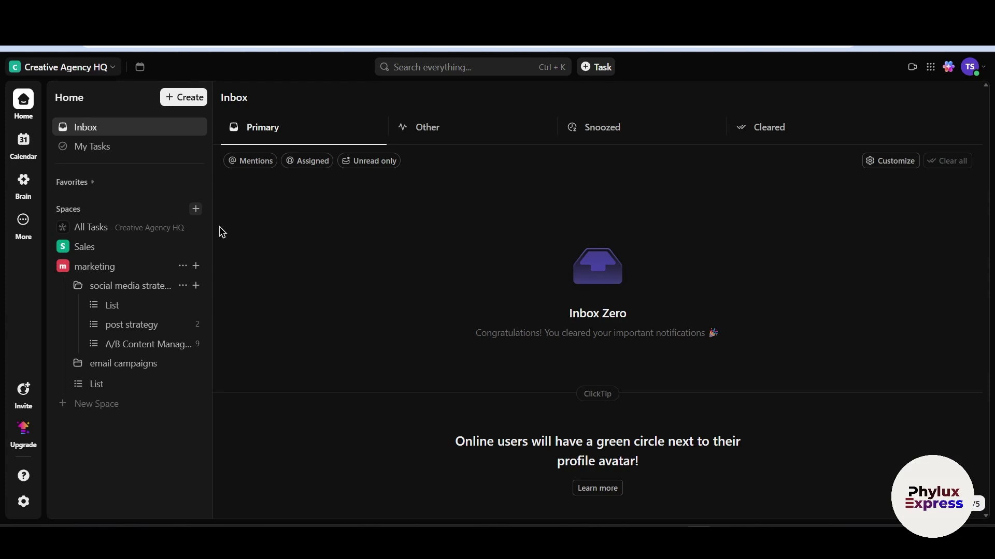
Open the A/B Content Management & Testing list from the sidebar
left_click(120, 345)
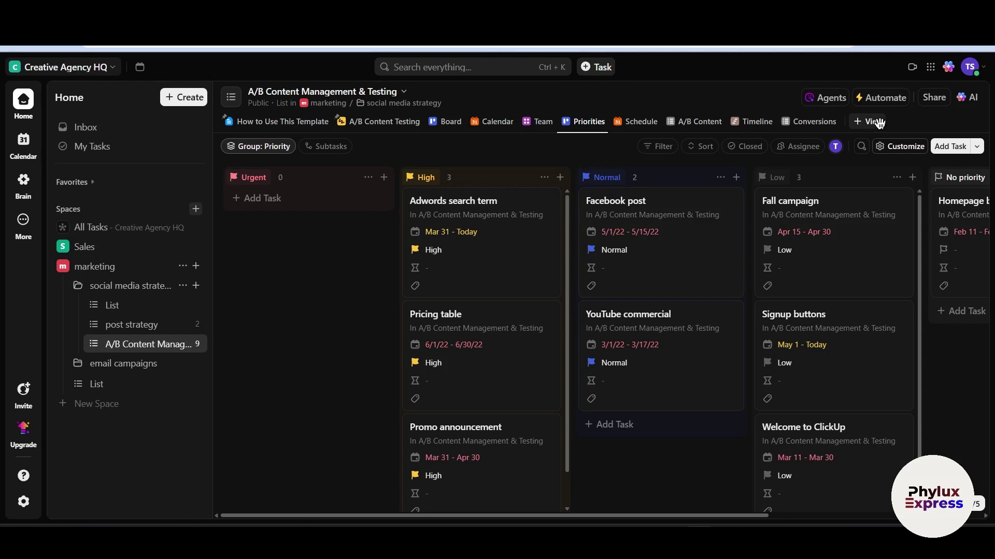
Browse the available view types, then switch the list to its May 2025 Schedule calendar
left_click(875, 122)
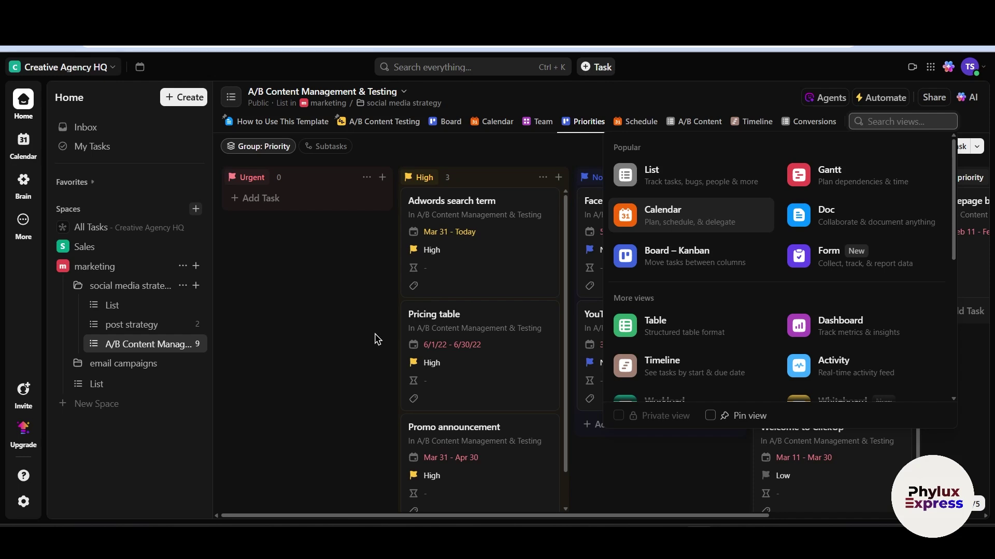
left_click(350, 337)
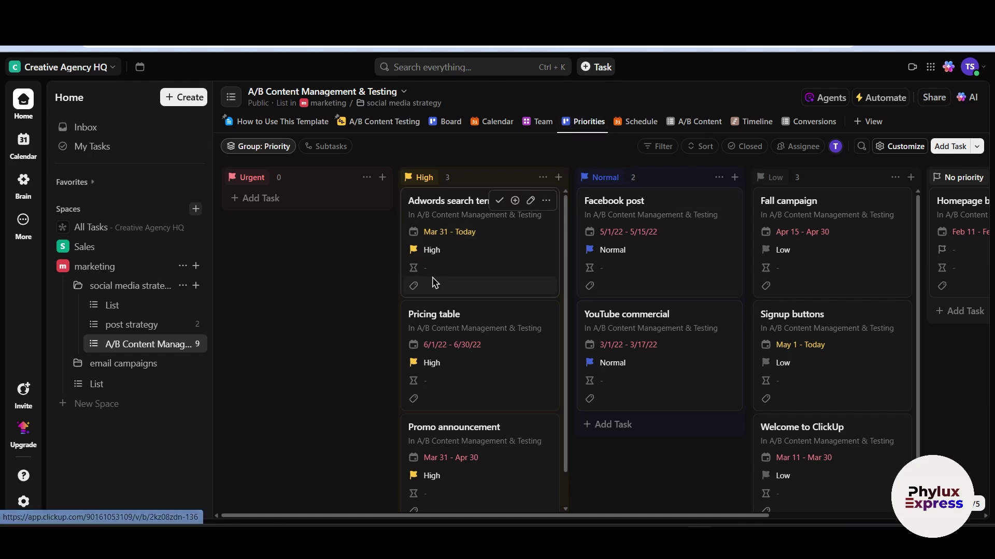
scroll(688, 295, "right", 3)
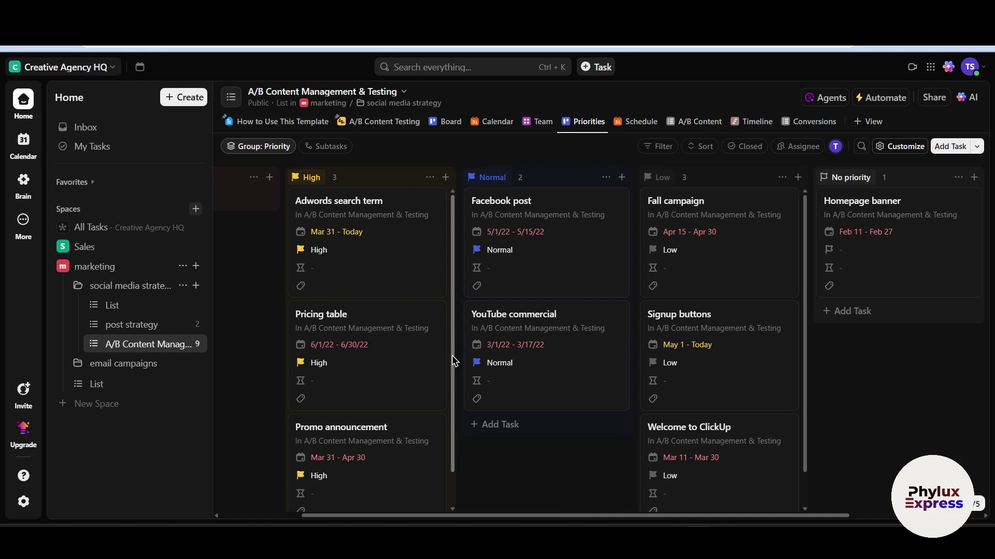
left_click(636, 124)
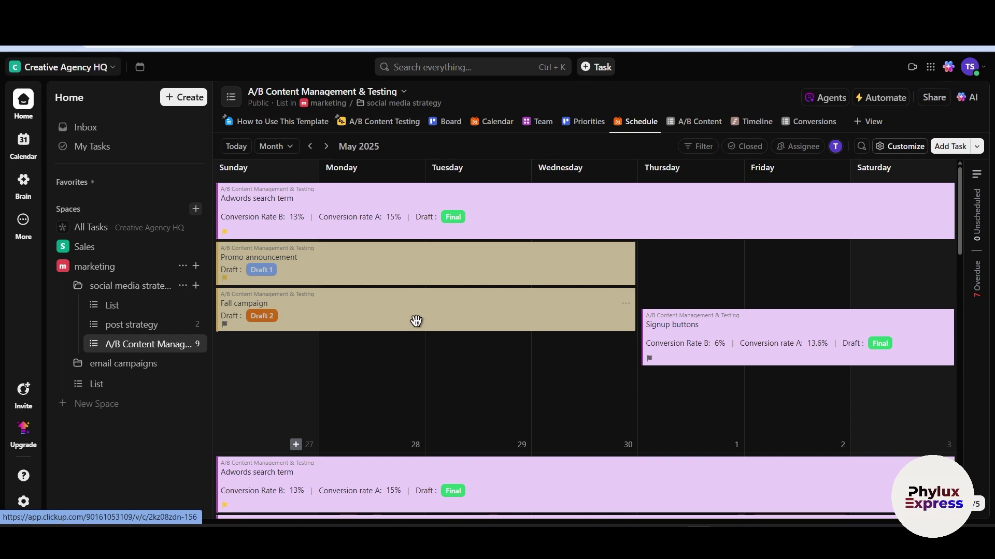
Add a Gantt view, scroll through its timeline, then switch to the Timeline view
left_click(875, 121)
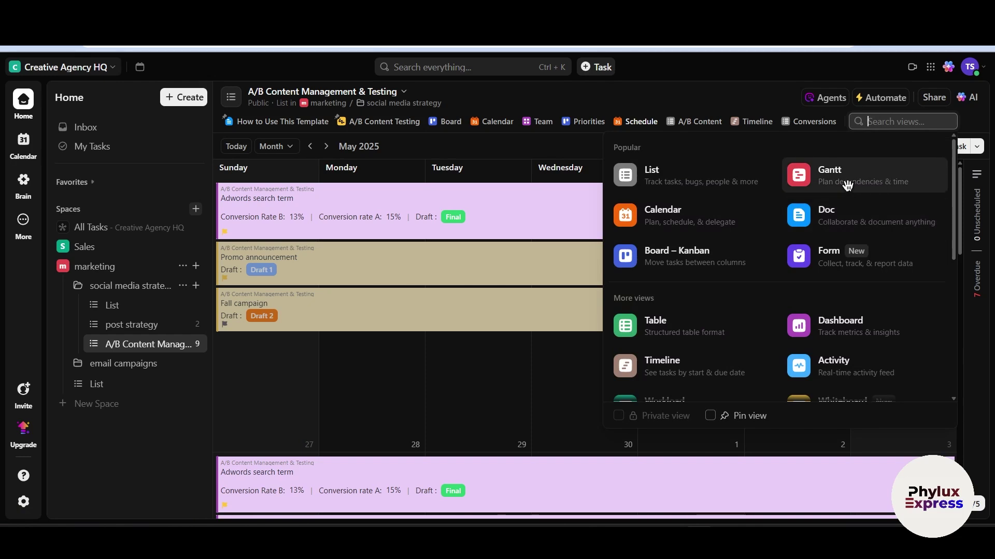
key("Escape")
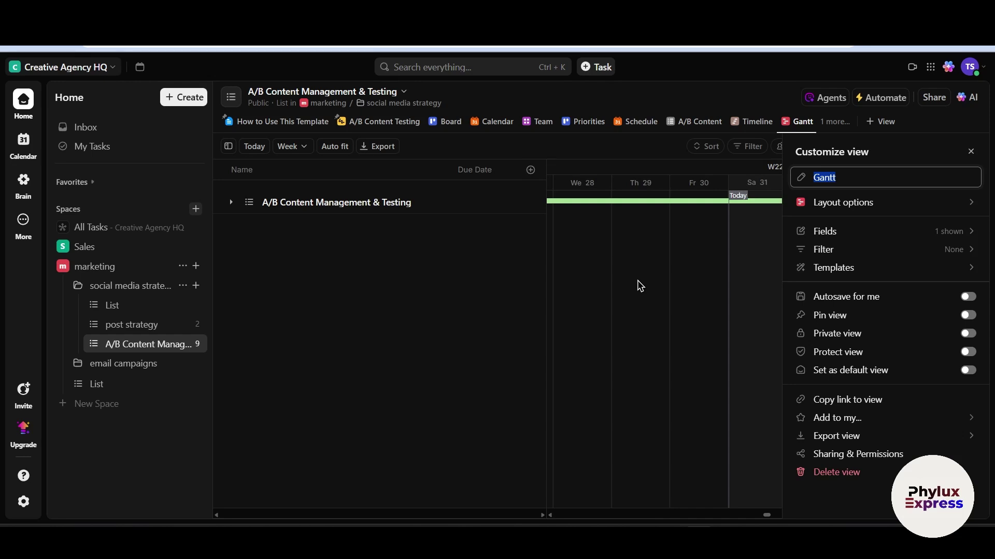
scroll(641, 286, "right", 2)
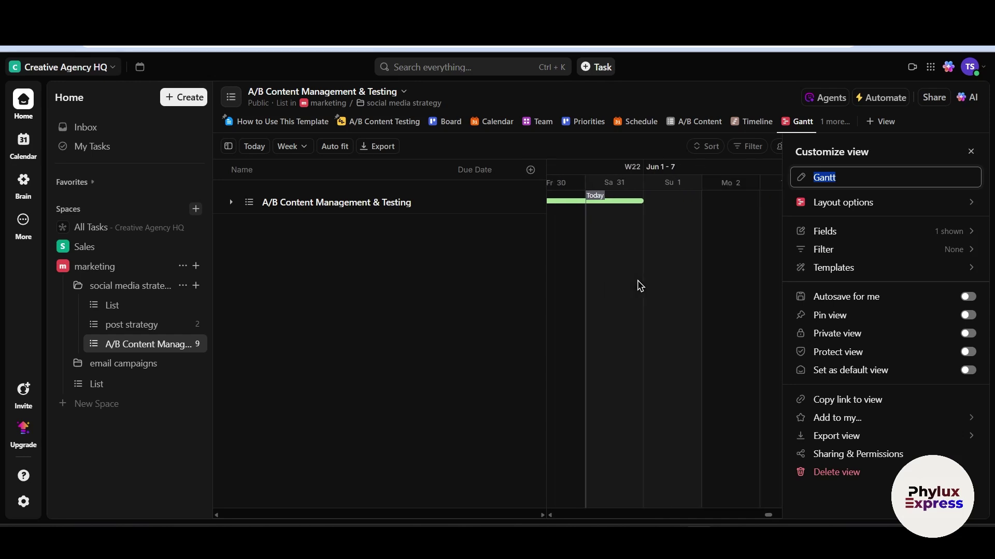
scroll(678, 298, "left", 2)
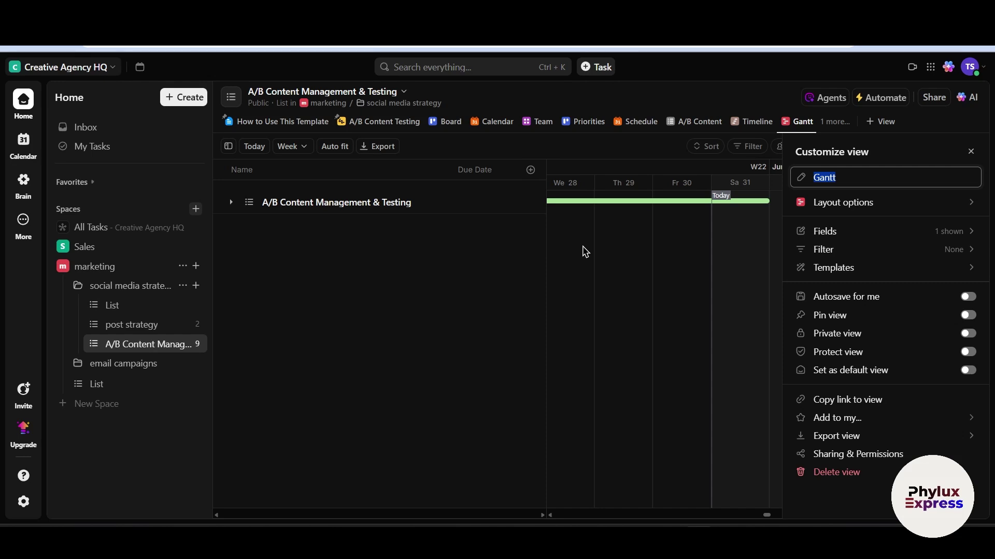
scroll(629, 251, "left", 3)
scroll(628, 252, "left", 14)
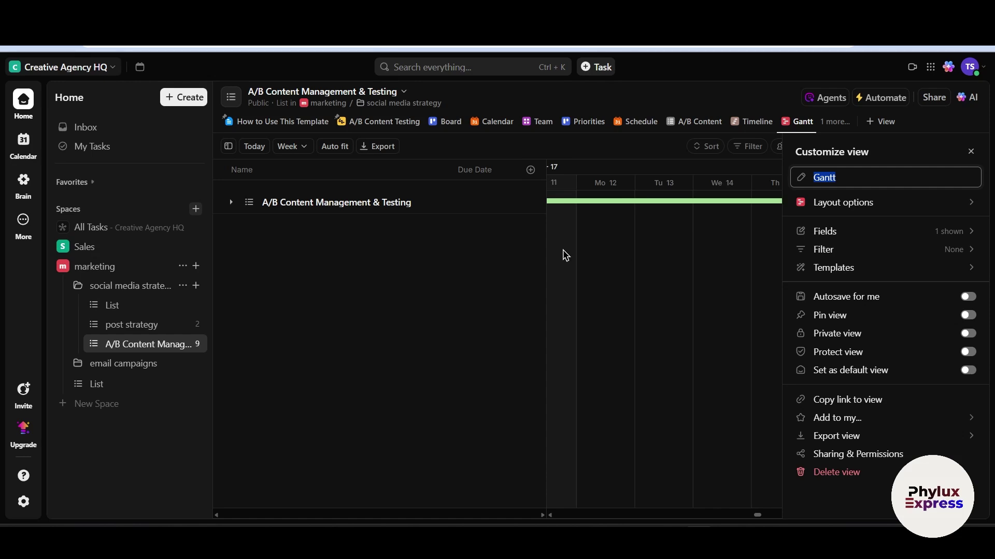
scroll(565, 254, "left", 6)
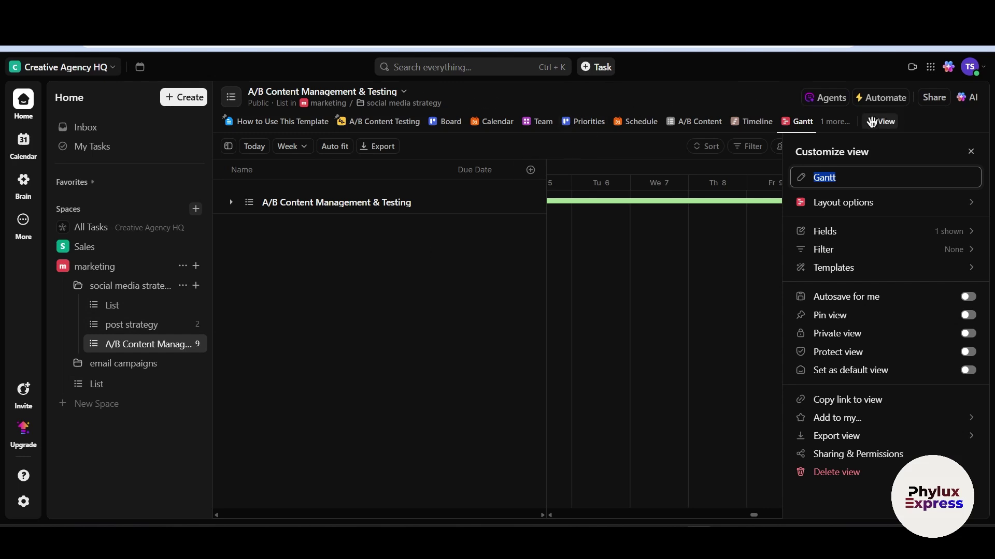
left_click(756, 122)
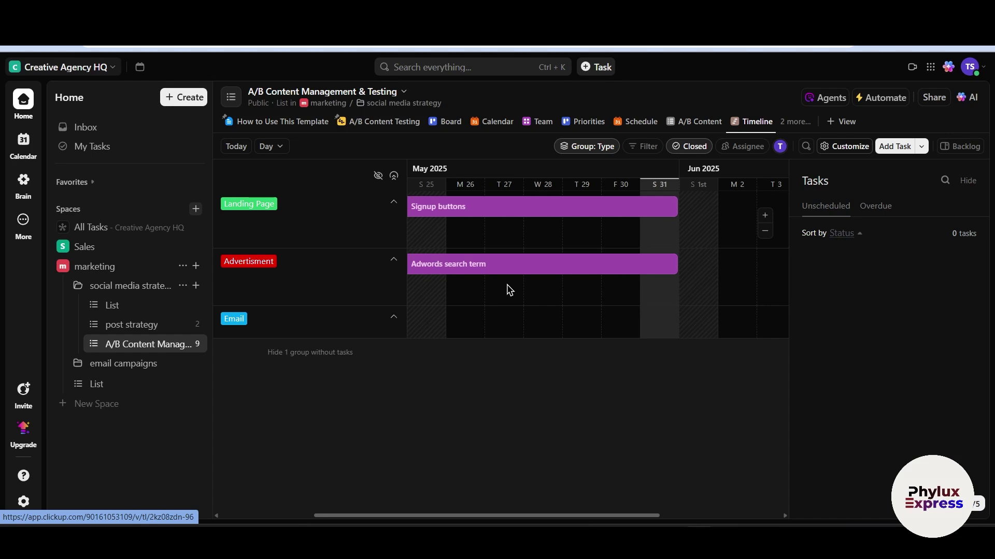
Choose Workload from the view choices, adding a workload view for May 25–31
scroll(509, 291, "right", 2)
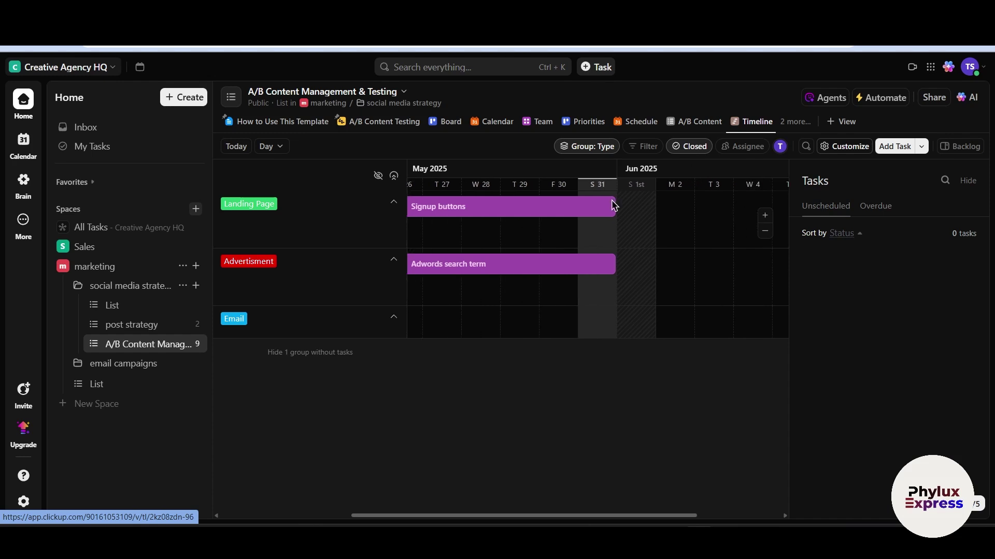
left_click(843, 123)
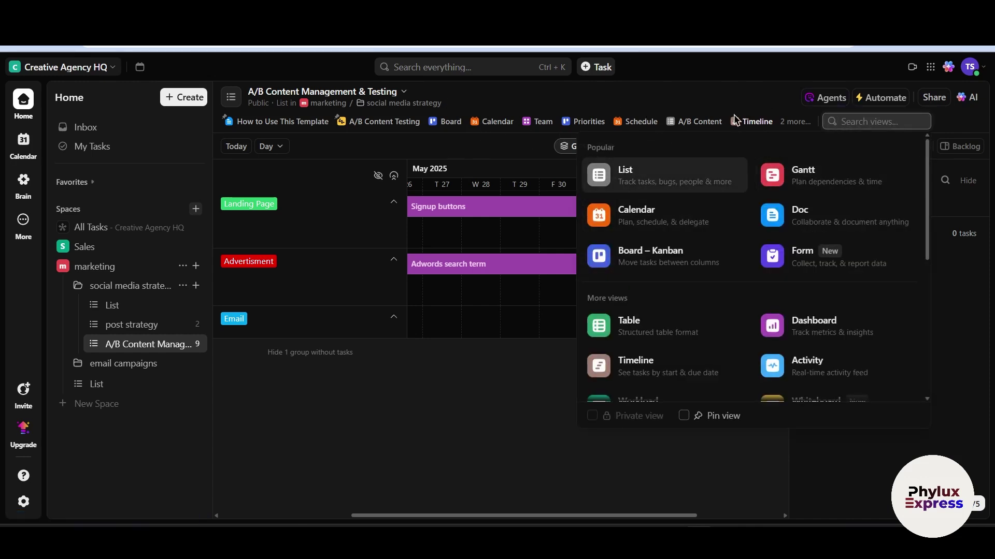
scroll(694, 279, "down", 3)
scroll(794, 226, "up", 3)
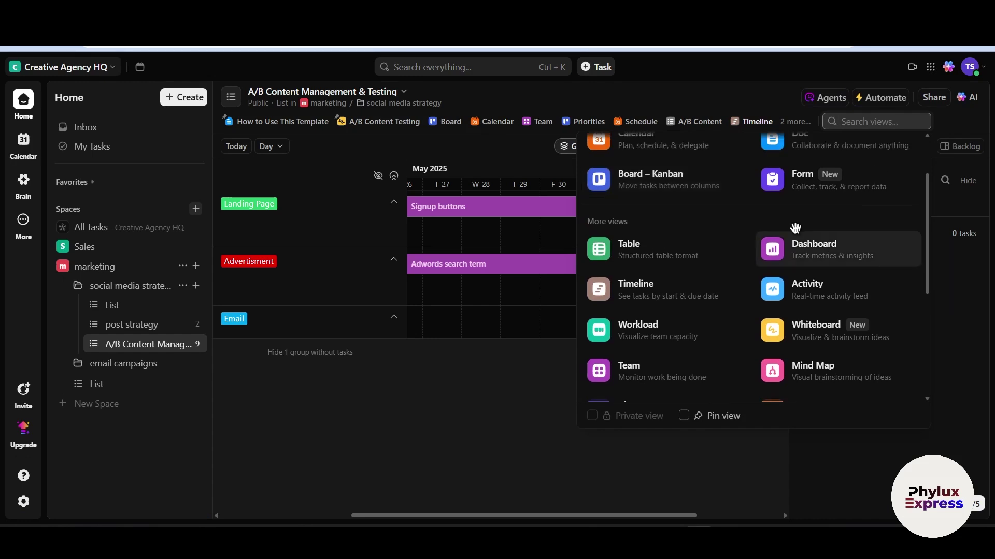
left_click(955, 129)
left_click(846, 121)
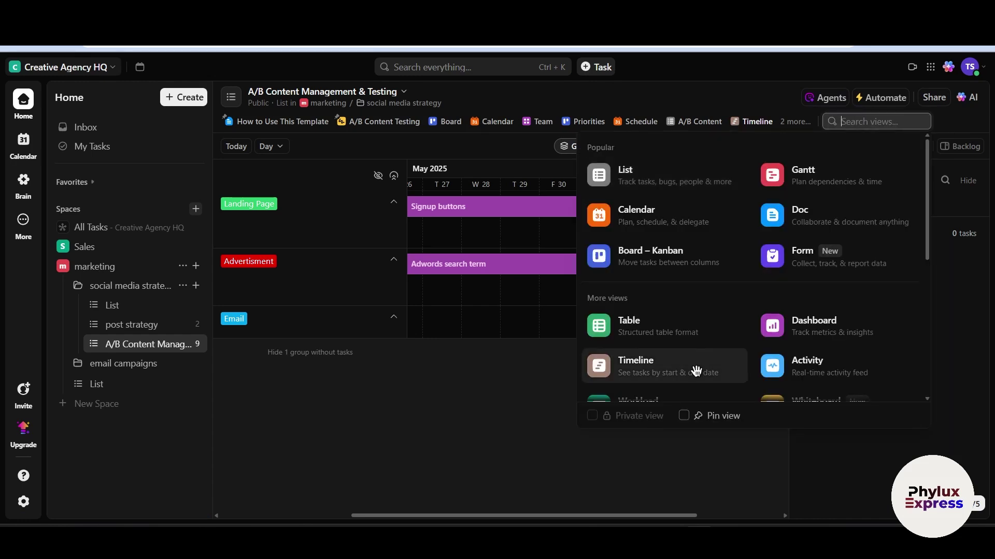
scroll(695, 373, "down", 5)
scroll(699, 374, "down", 2)
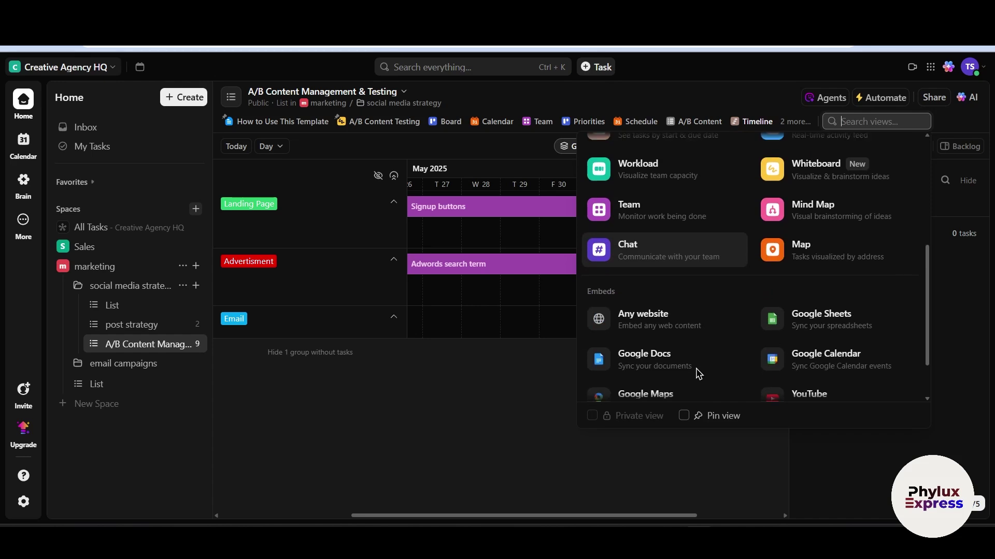
scroll(695, 371, "up", 5)
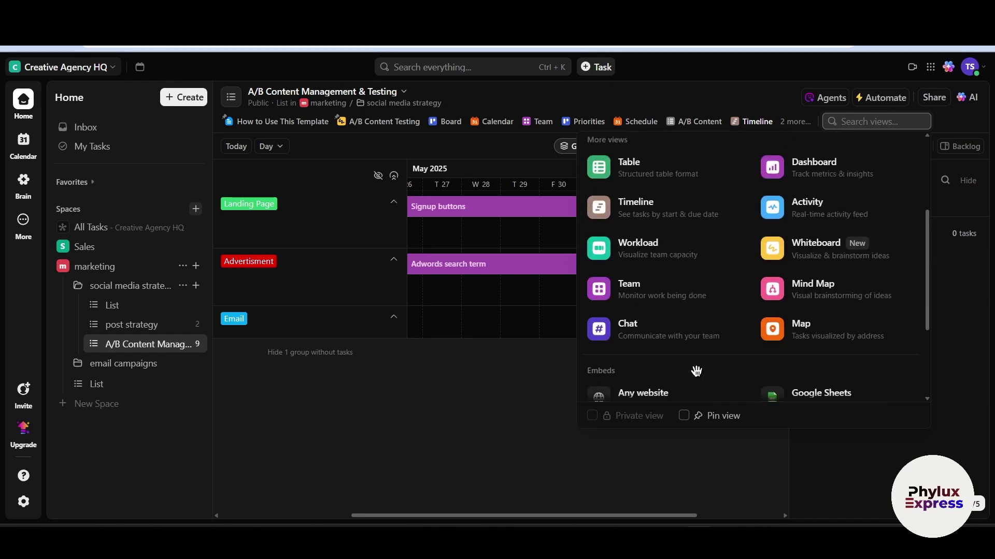
left_click(640, 251)
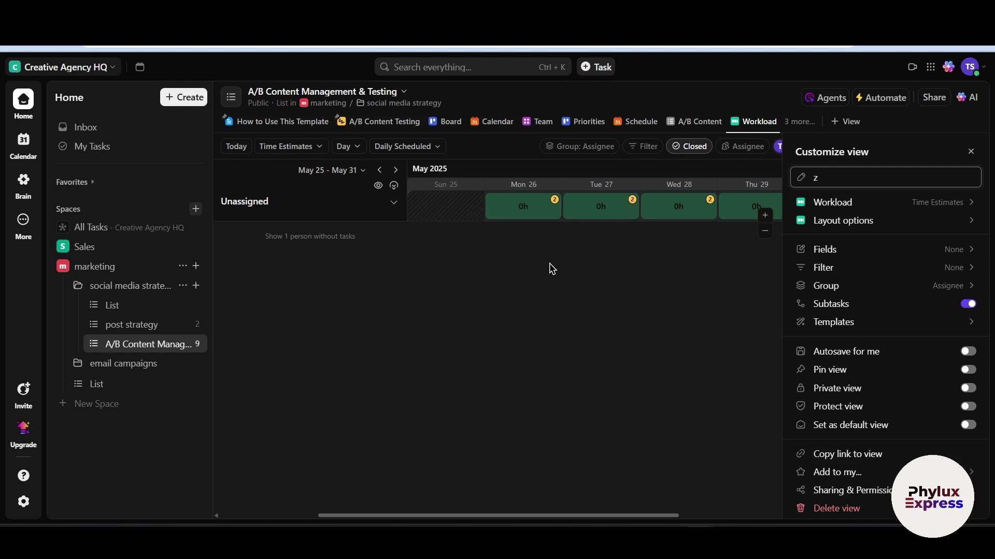
Name the new Workload view 'zzzzz' and apply the name
type("zzzzz")
left_click(550, 264)
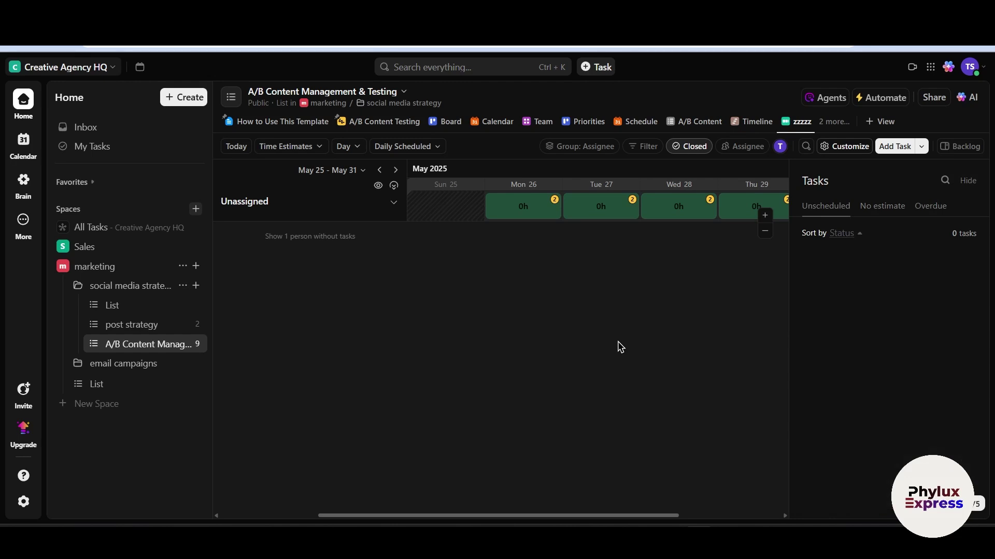
scroll(508, 216, "right", 1)
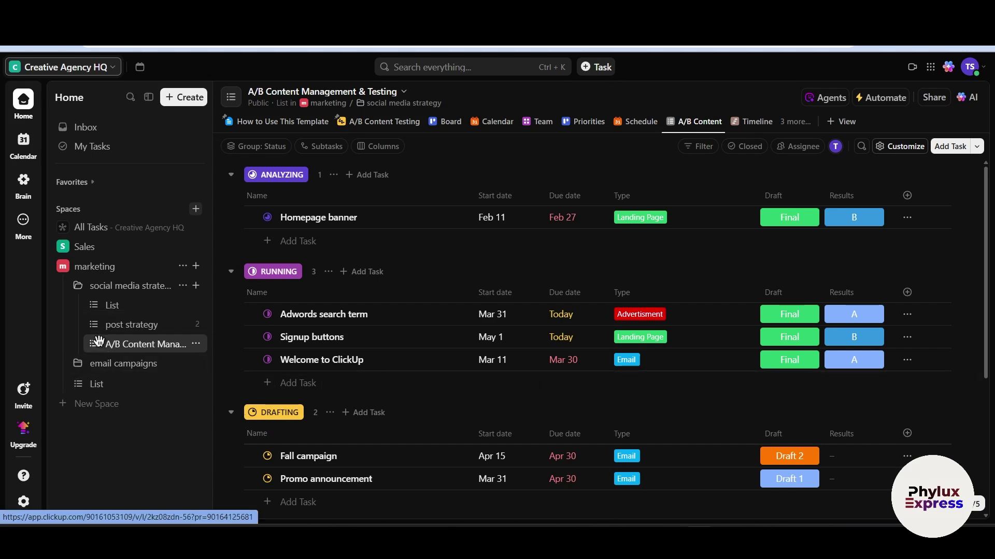
Navigate to List > post strategy and open the test 2 task
left_click(135, 310)
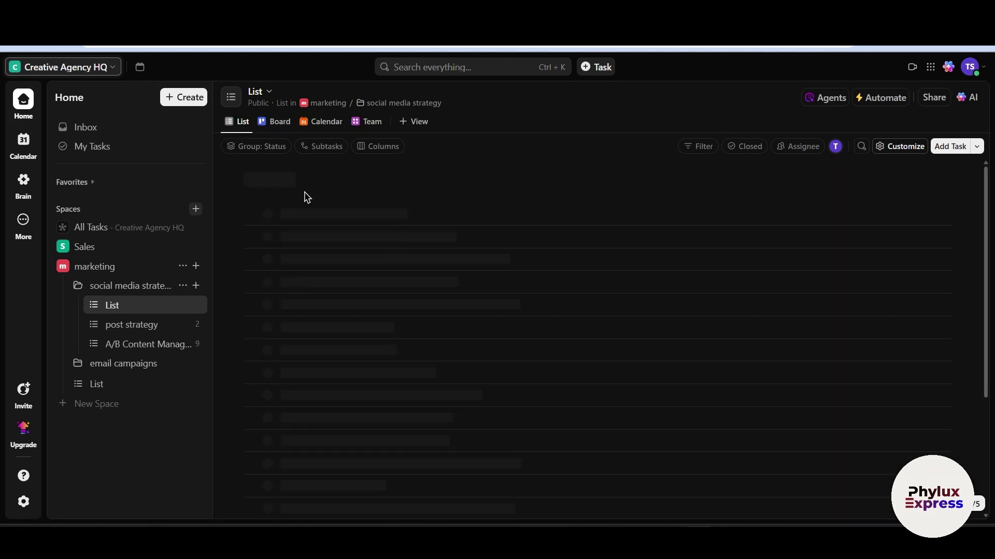
left_click(137, 326)
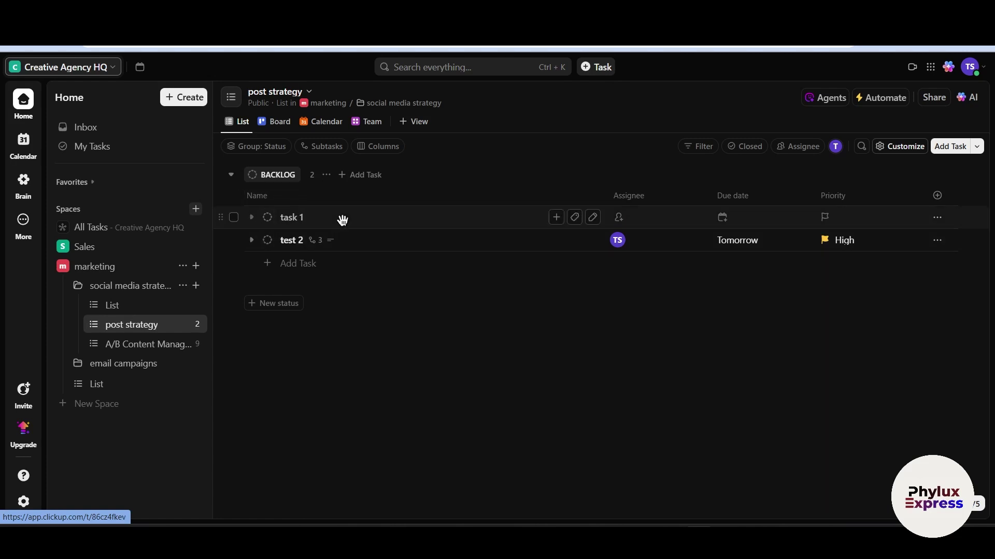
left_click(354, 243)
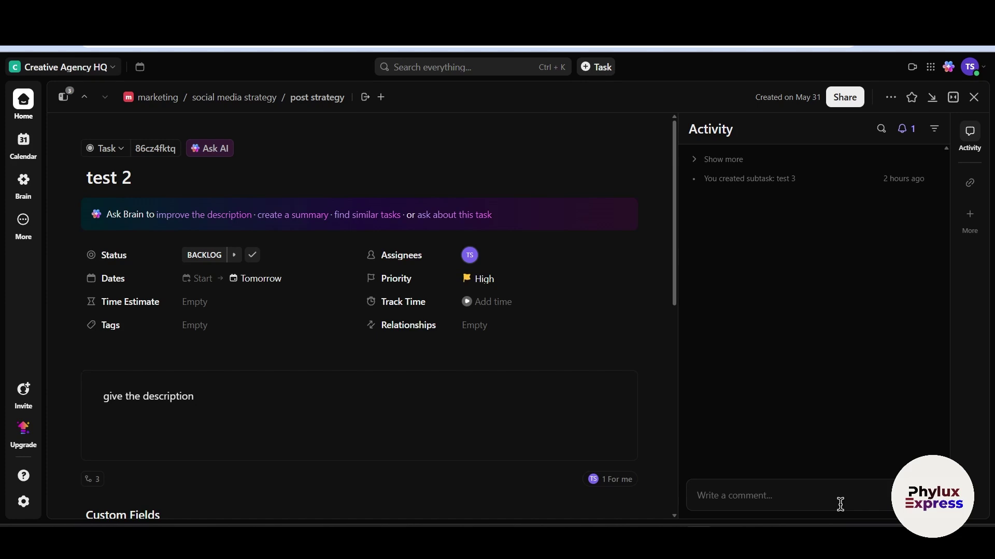
left_click(840, 504)
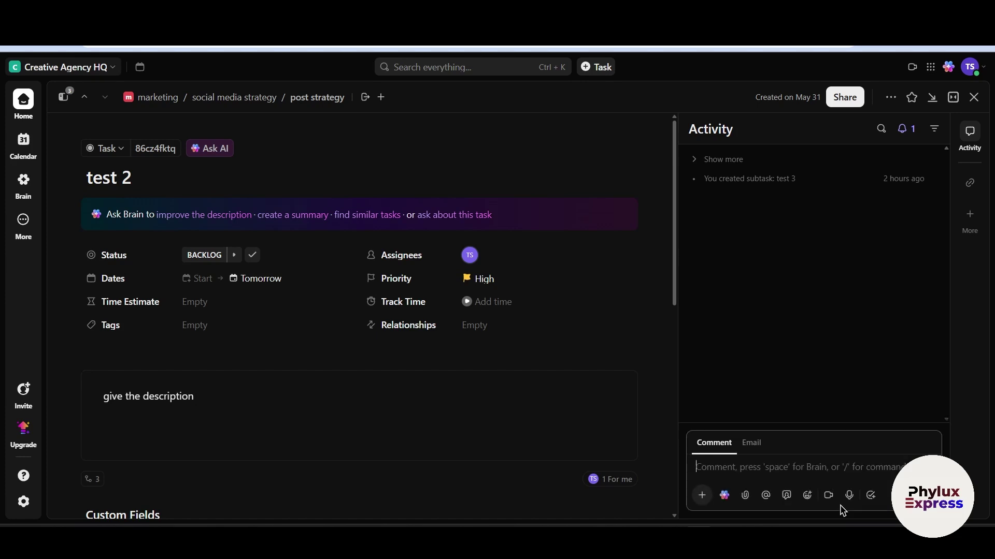
type("@")
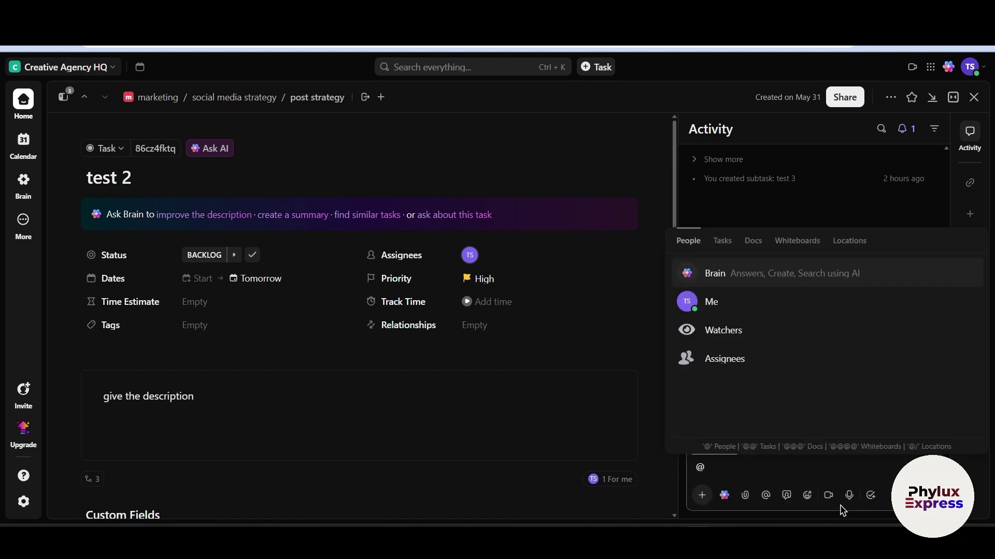
left_click(745, 308)
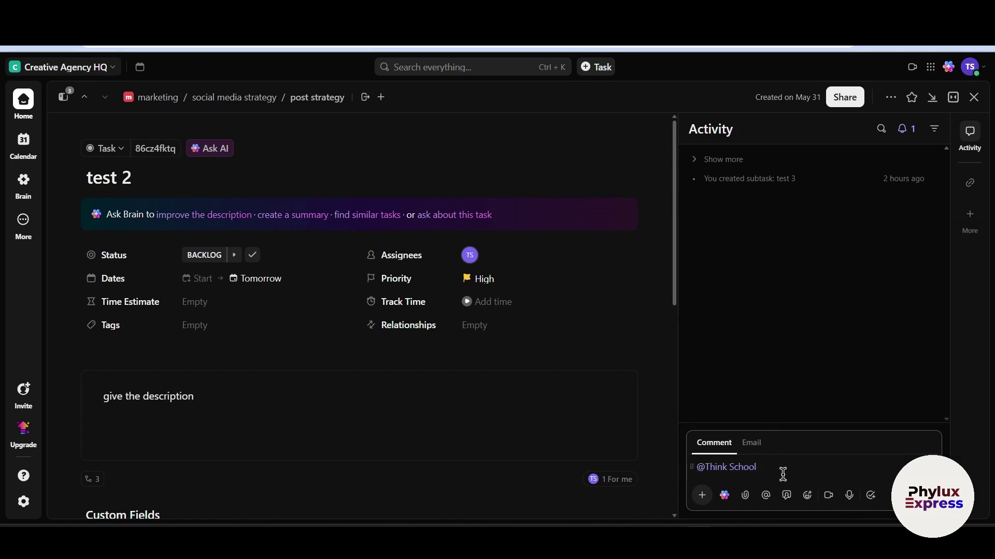
type("type whatever your mess")
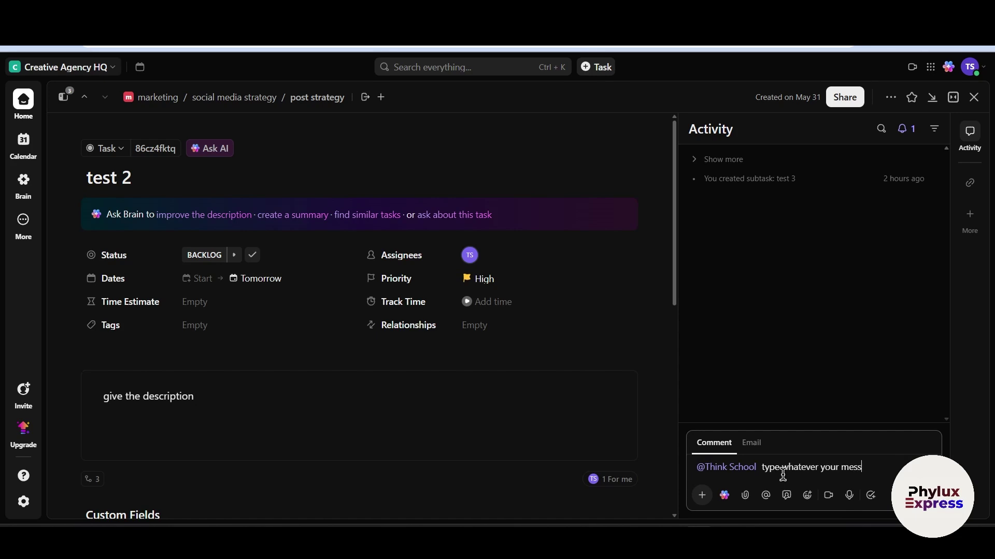
type("age is")
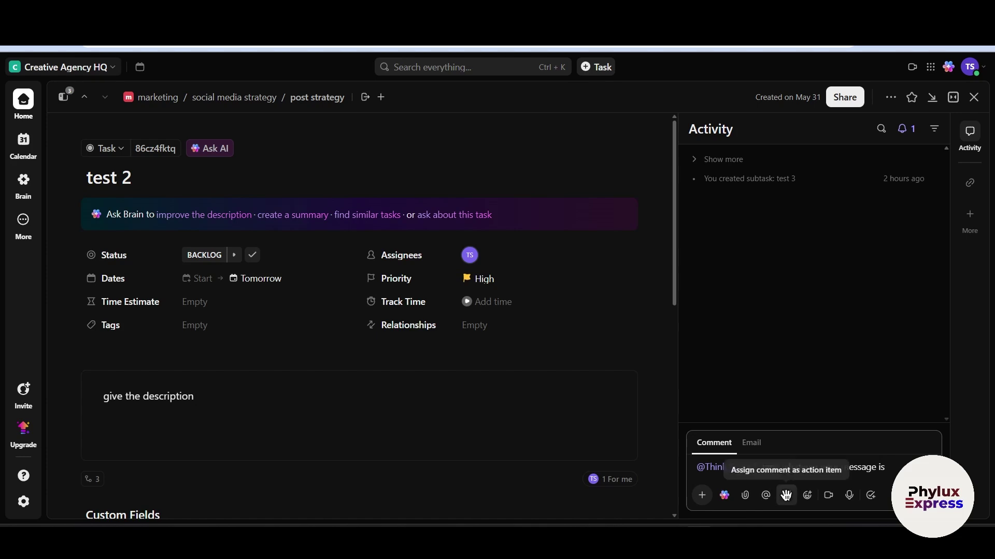
left_click(786, 495)
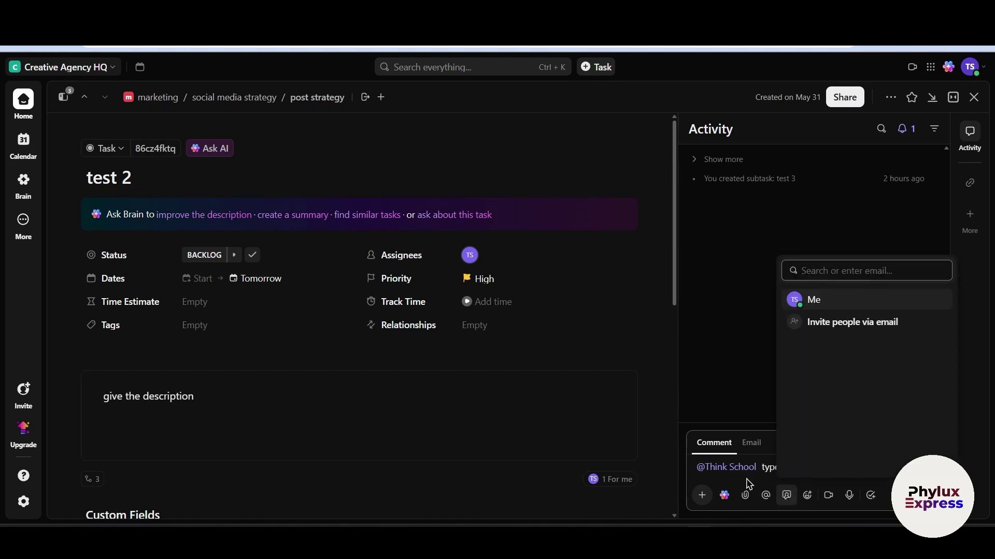
left_click(700, 495)
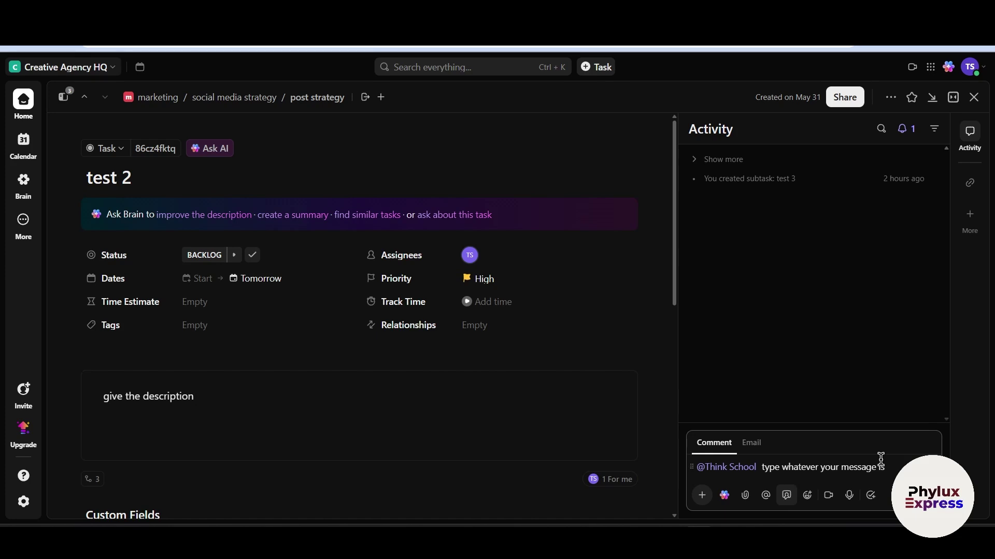
Replace the draft with 'type a comment' and post it
left_click_drag(894, 469, 590, 453)
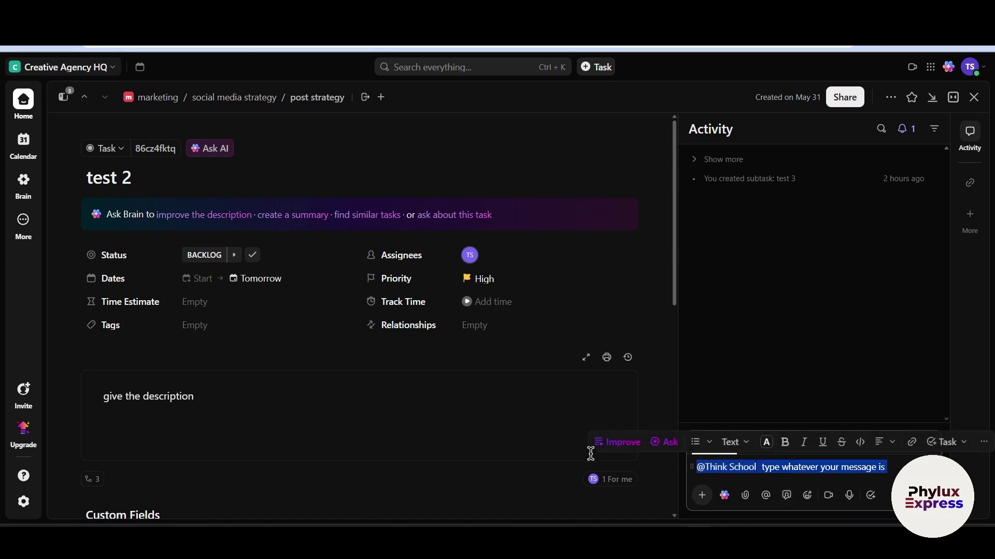
key("BackSpace")
type("type a commet")
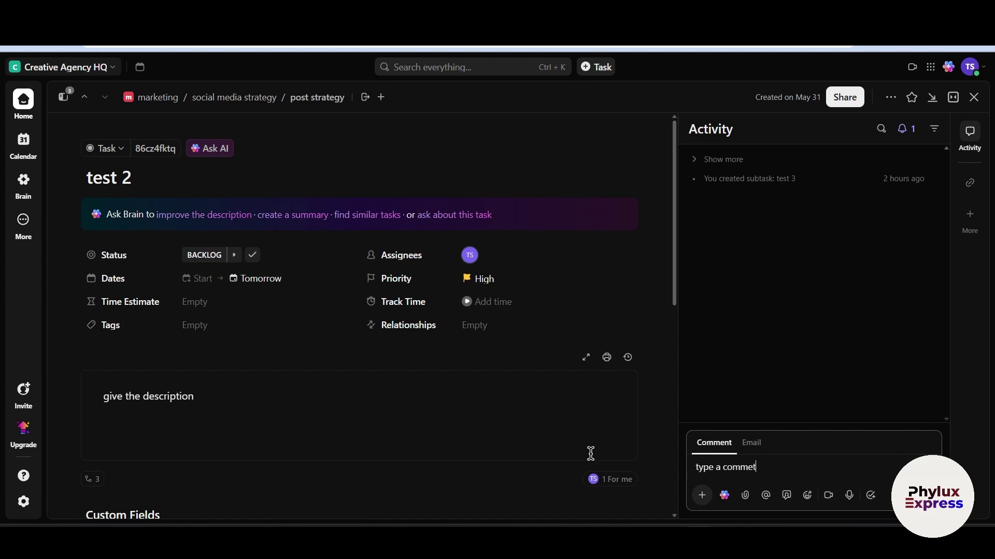
key("BackSpace")
type("nt")
key("Return")
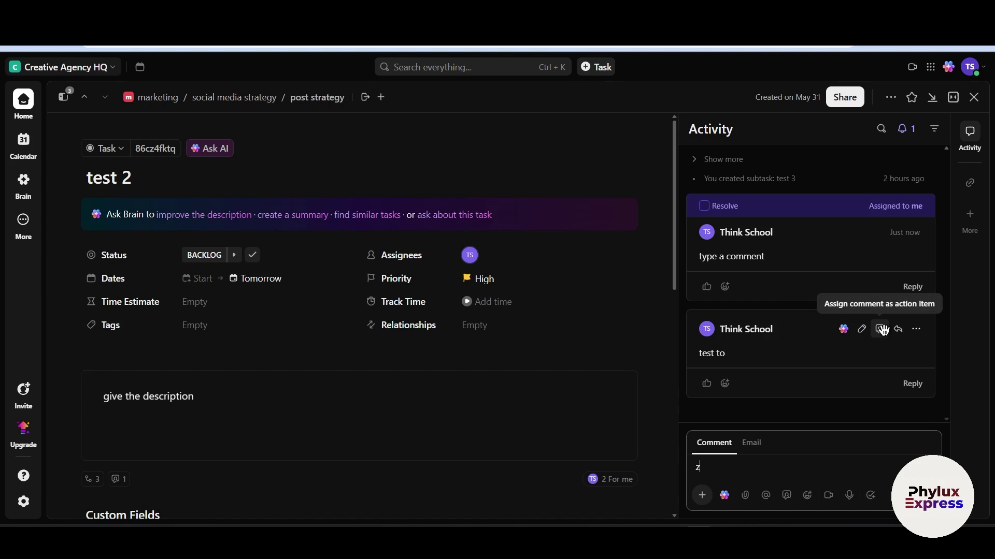
Assign the 'test to' comment to yourself and clear a stray letter from the comment box
left_click(881, 330)
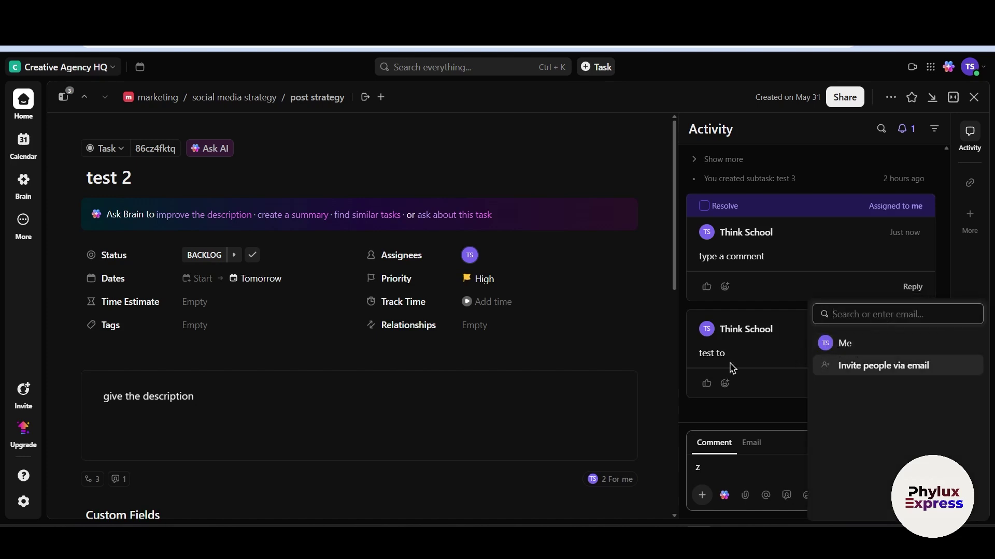
left_click(846, 343)
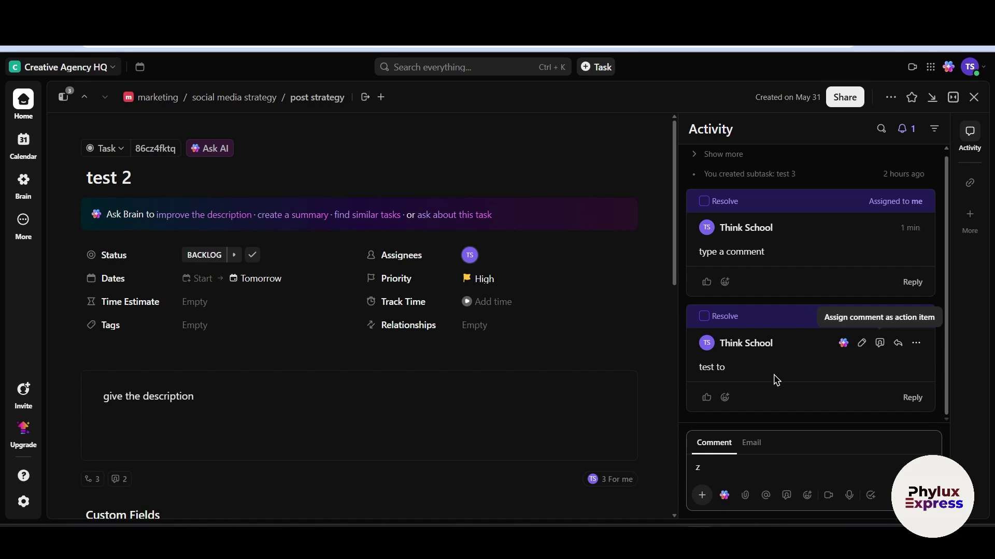
left_click(722, 467)
key("BackSpace")
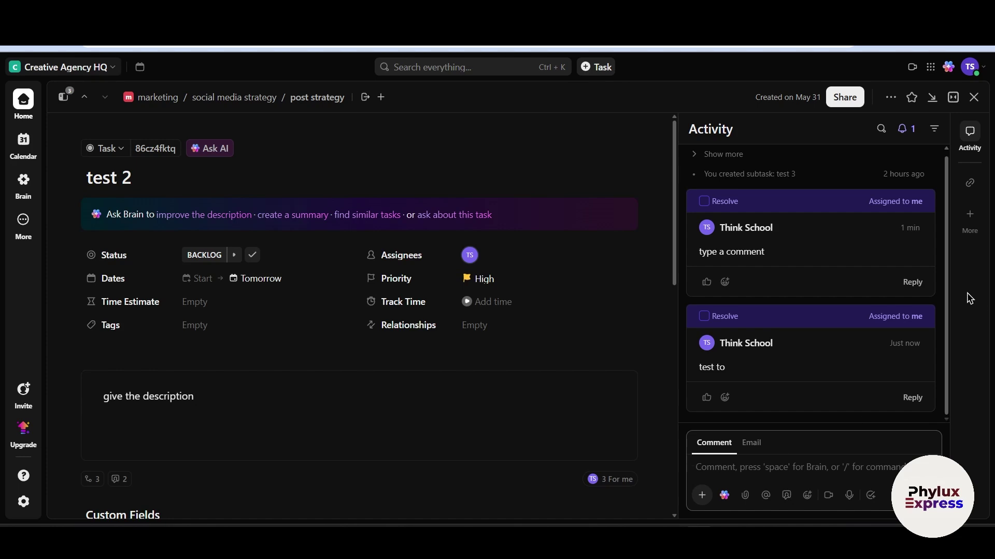
left_click(916, 344)
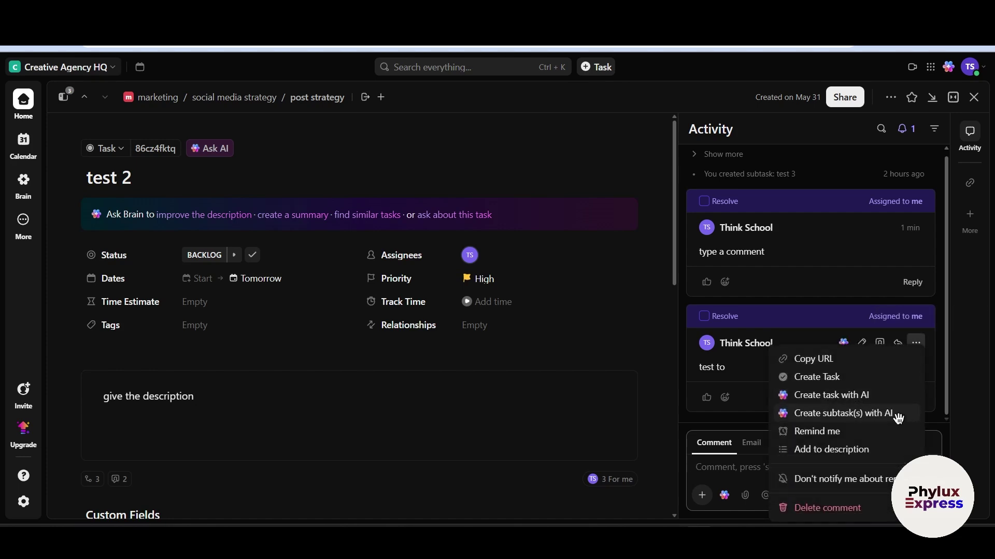
Create task 'test 1' from the 'test to' comment and post it to the thread
left_click(855, 378)
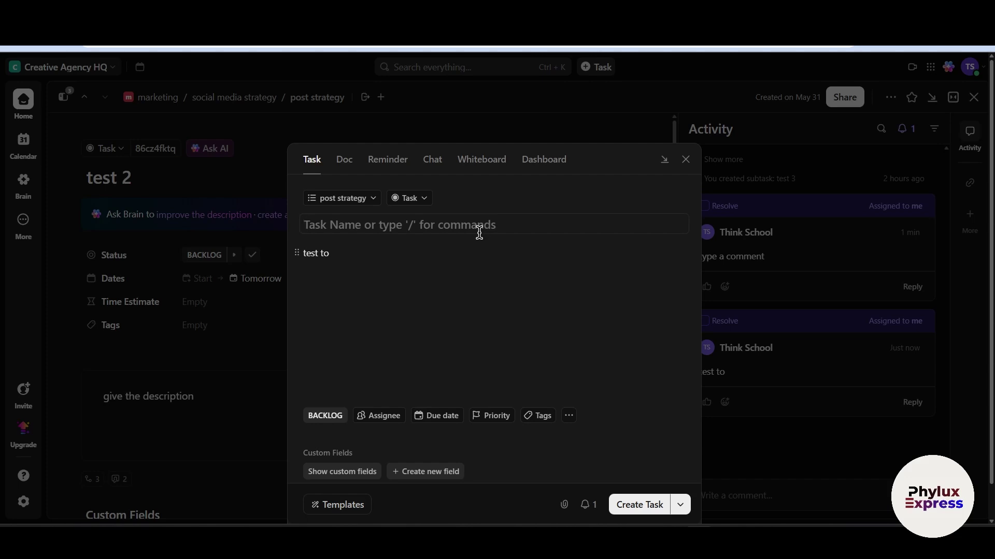
type("test 1")
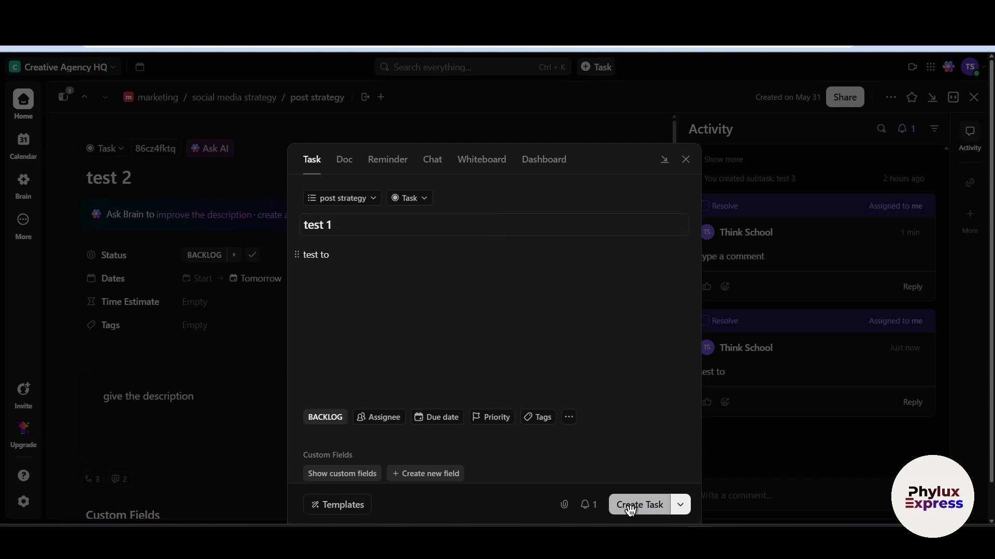
left_click(653, 506)
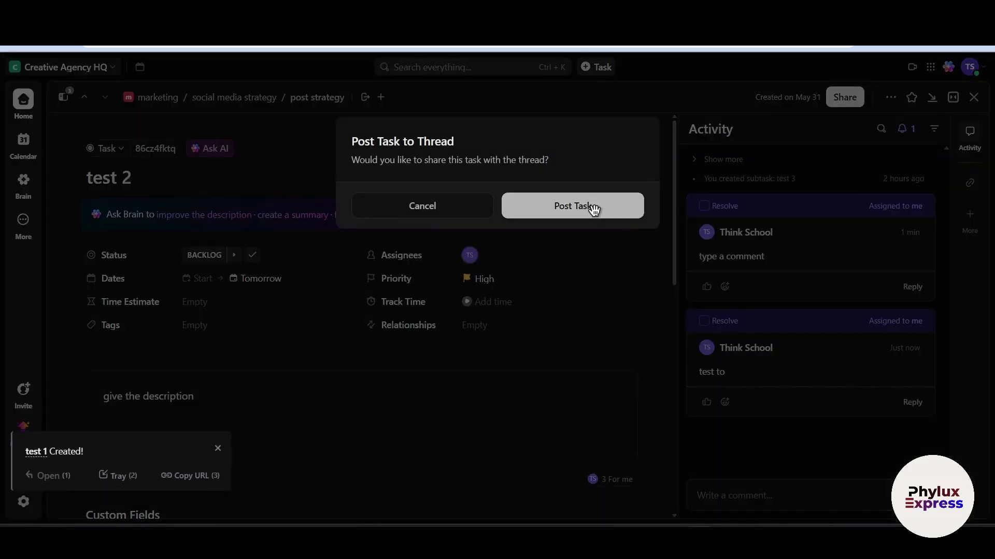
left_click(593, 208)
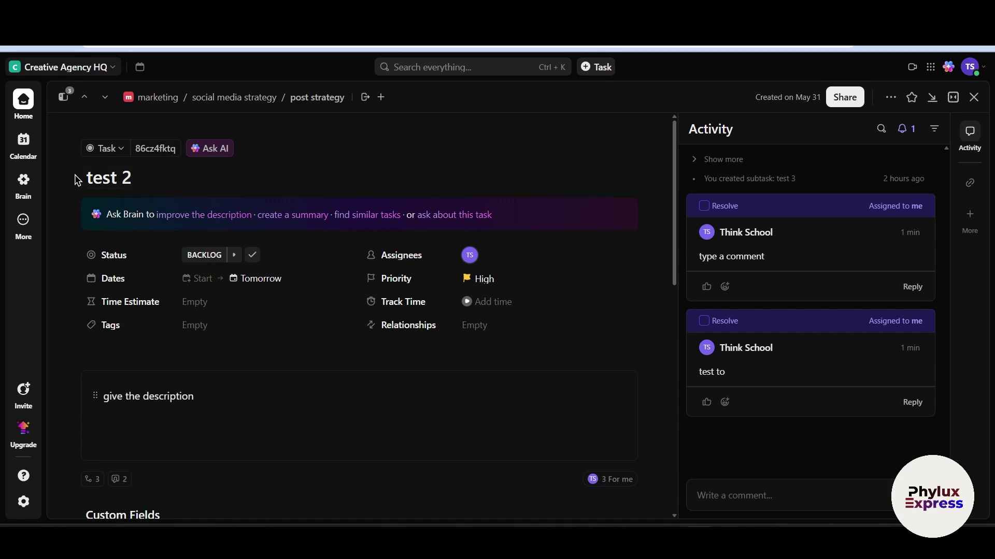
Go back to Home and choose Doc from the + Create menu to start an untitled doc
left_click(26, 103)
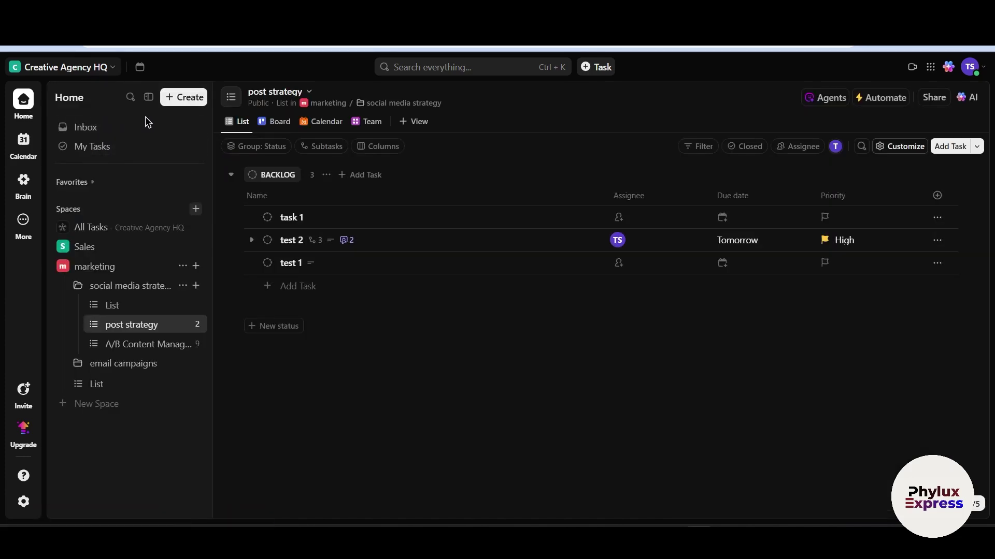
left_click(195, 97)
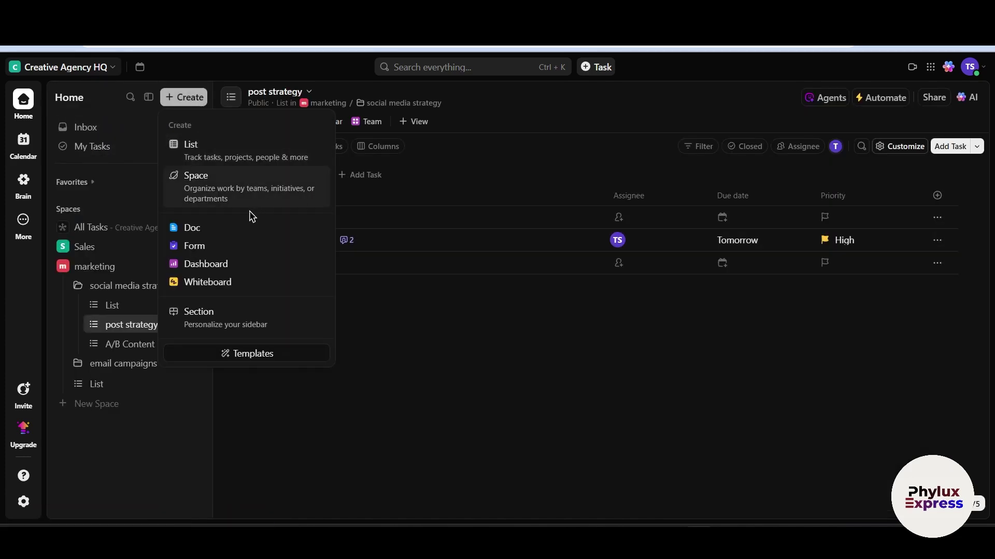
left_click(224, 232)
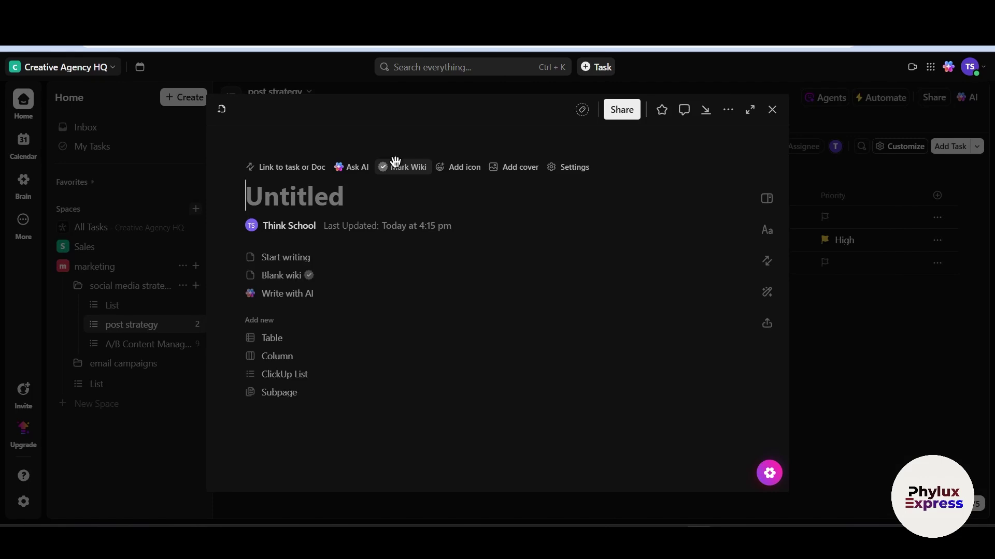
Name the new doc 'title'
type("Z")
key("BackSpace")
type("title")
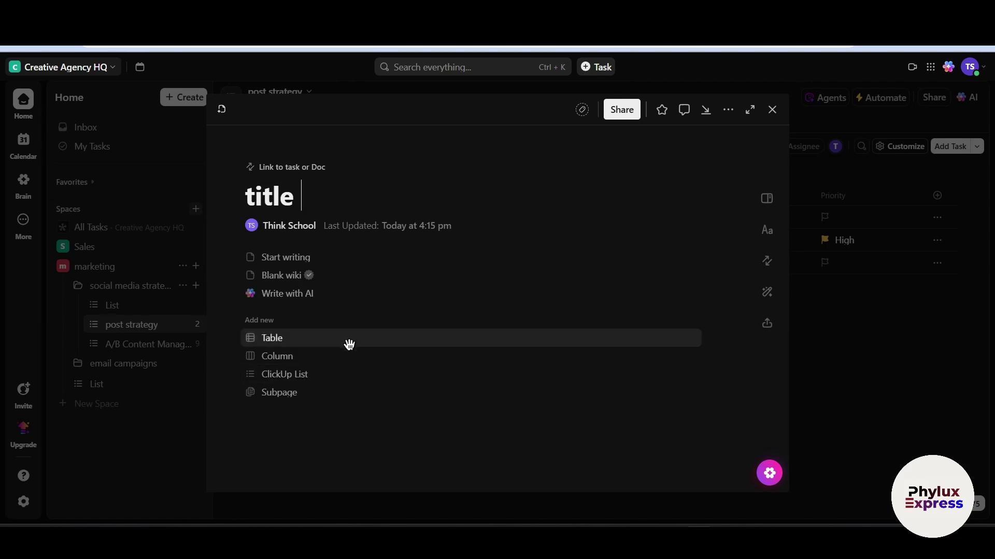
left_click(329, 259)
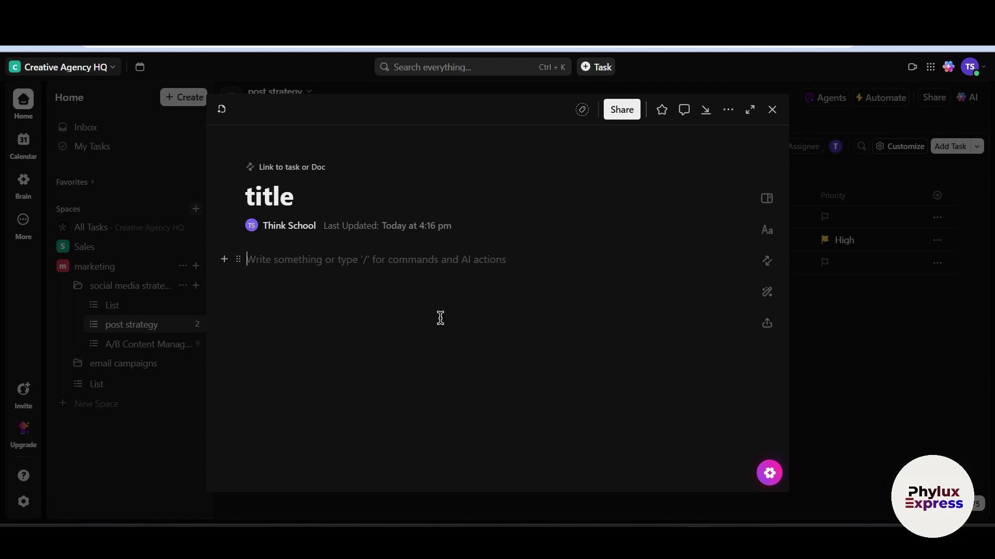
type("/")
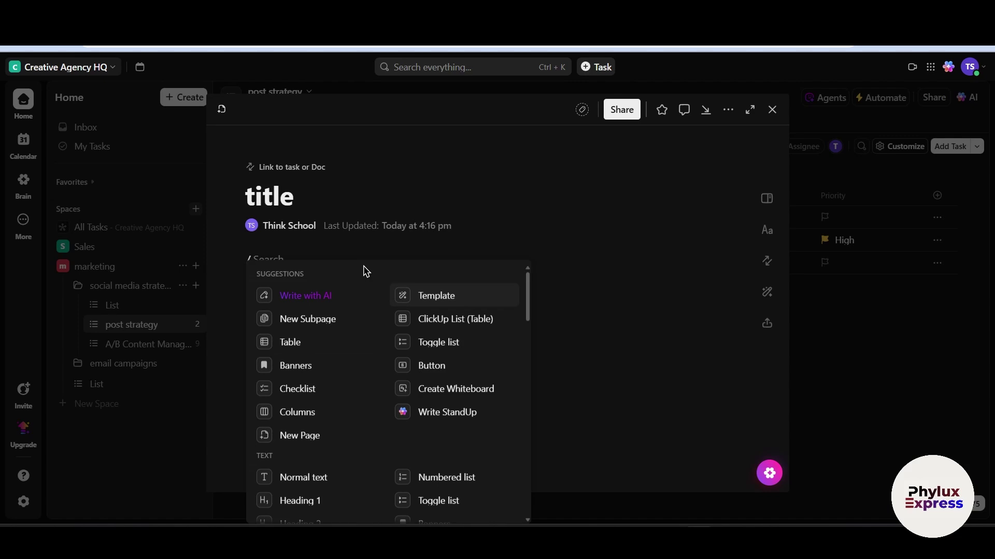
left_click(349, 253)
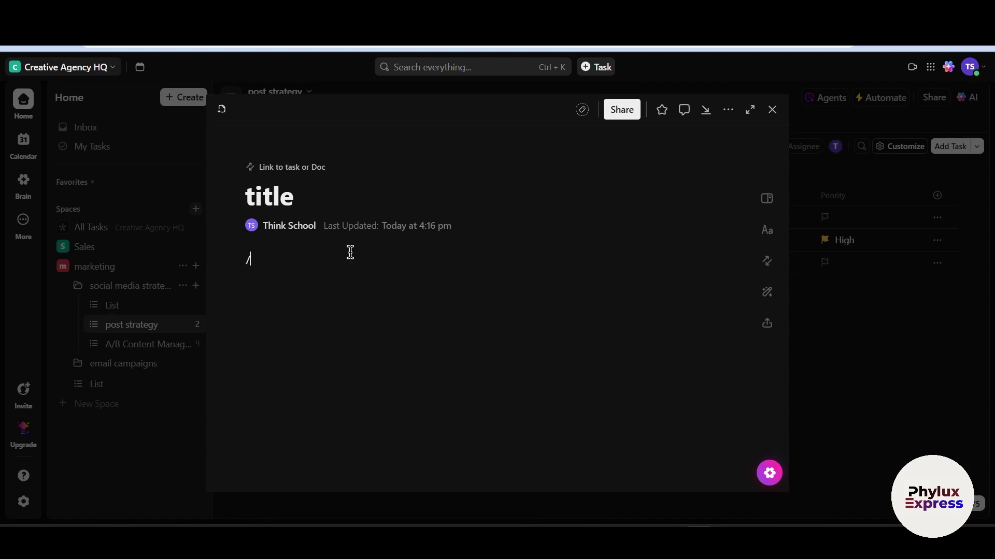
key("BackSpace")
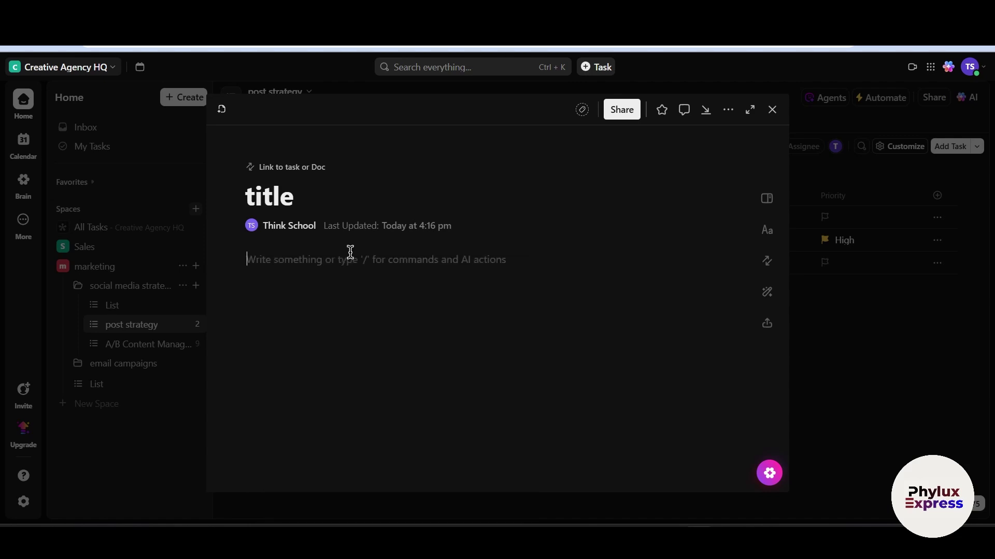
type("@")
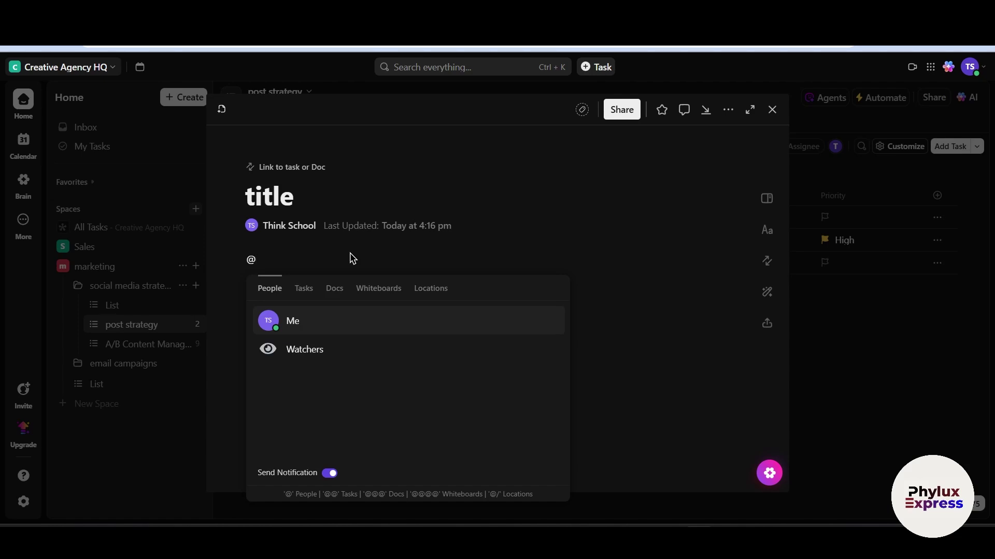
left_click(315, 318)
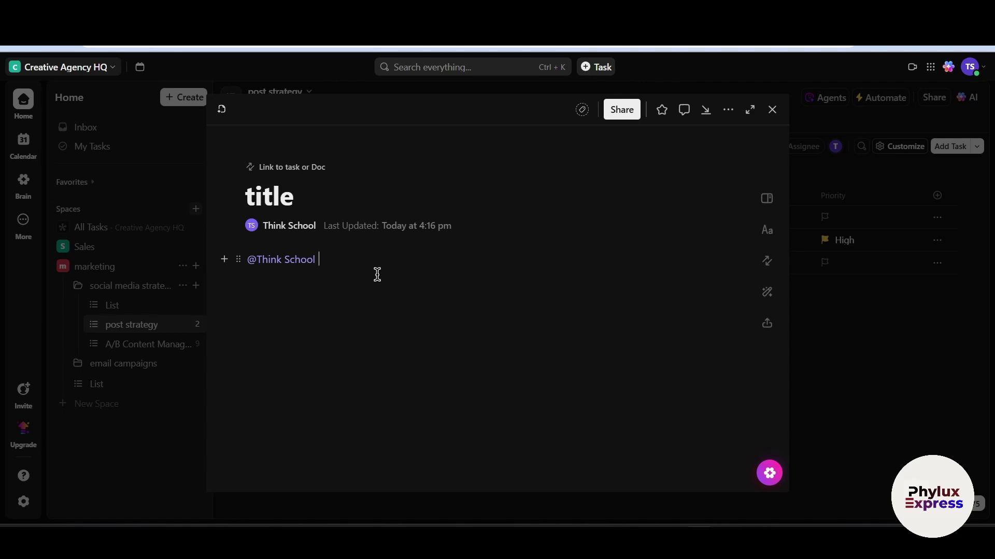
type("zz")
key("BackSpace")
left_click(624, 111)
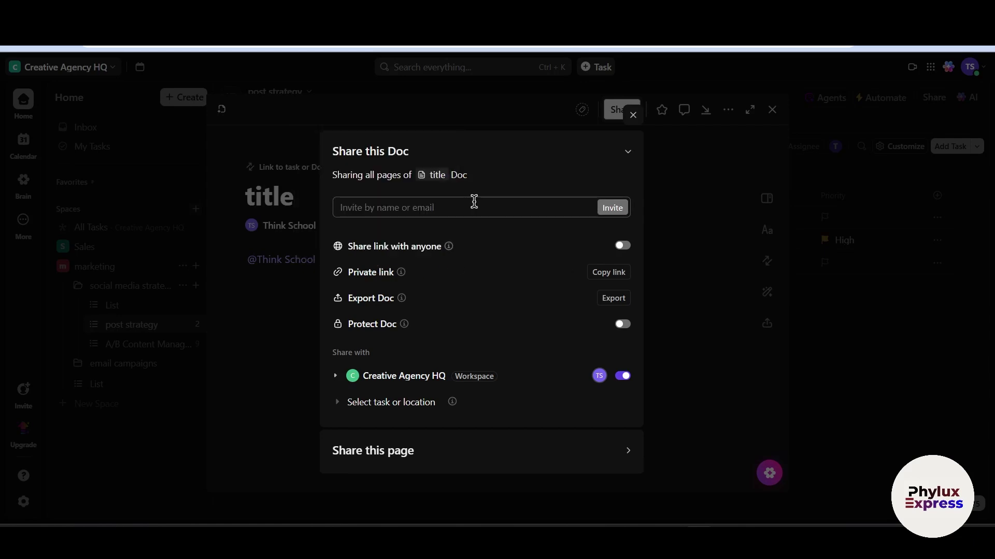
Close the Share dialog and the doc, back to the post strategy list's Backlog tasks
left_click(634, 116)
type("z")
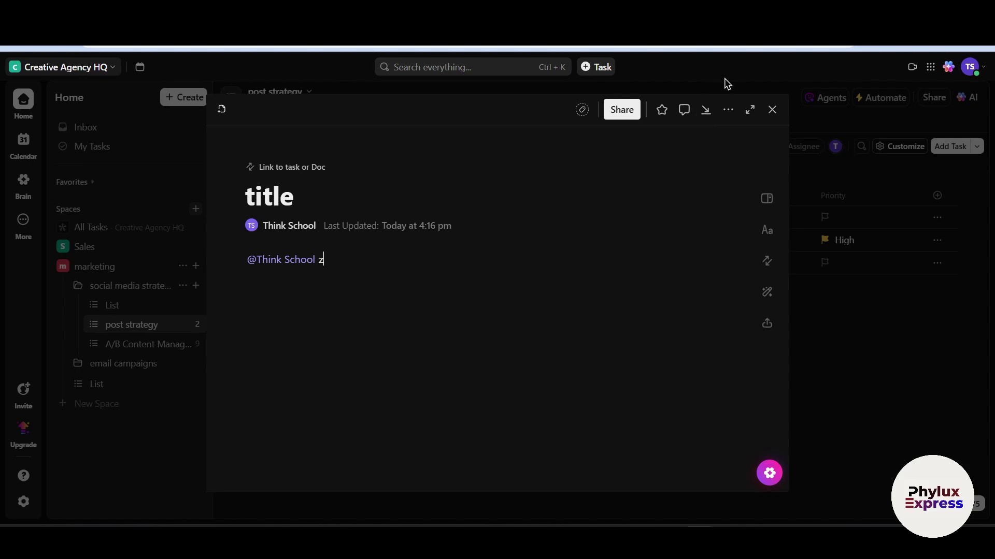
left_click(770, 110)
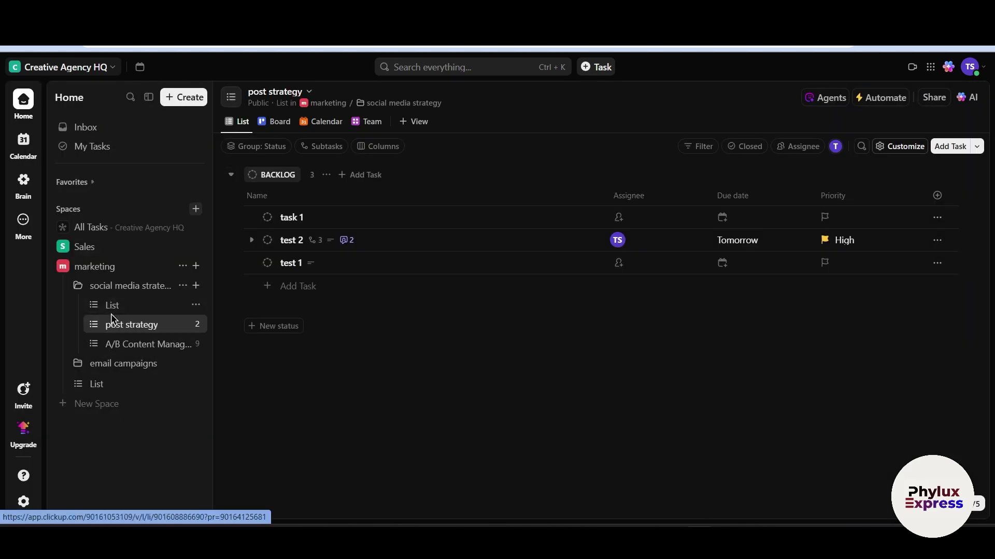
left_click(200, 287)
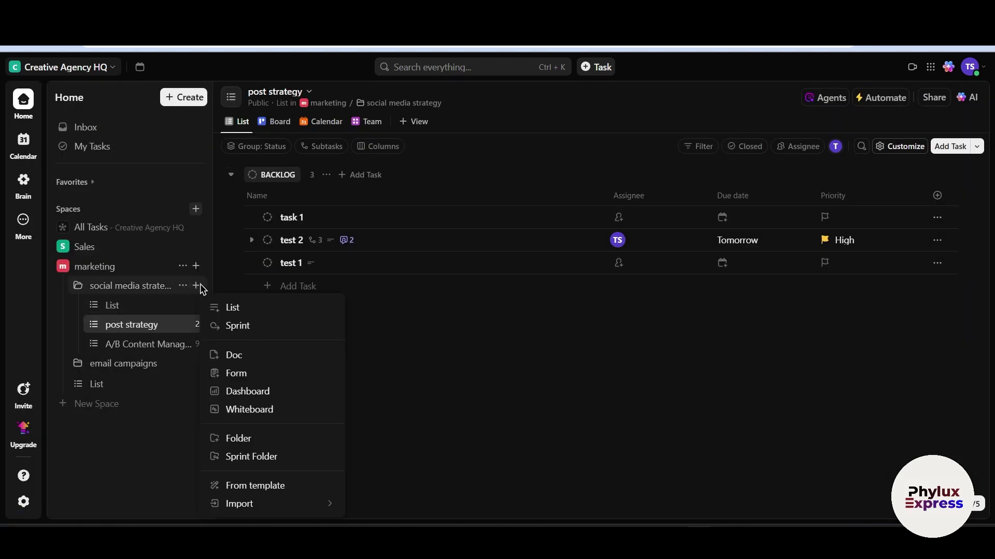
left_click(157, 325)
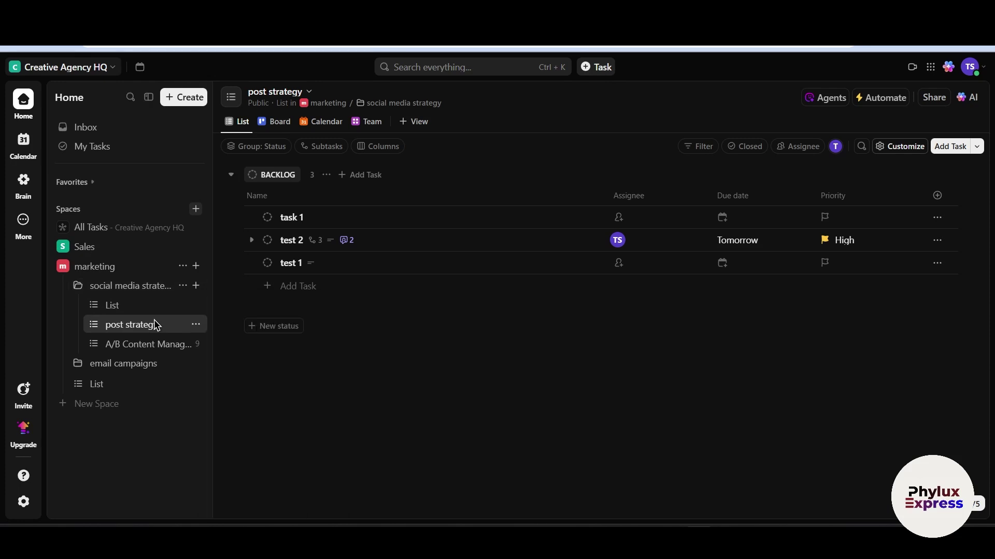
Add a Whiteboard view tab to the post strategy list, opening its empty canvas
left_click(418, 120)
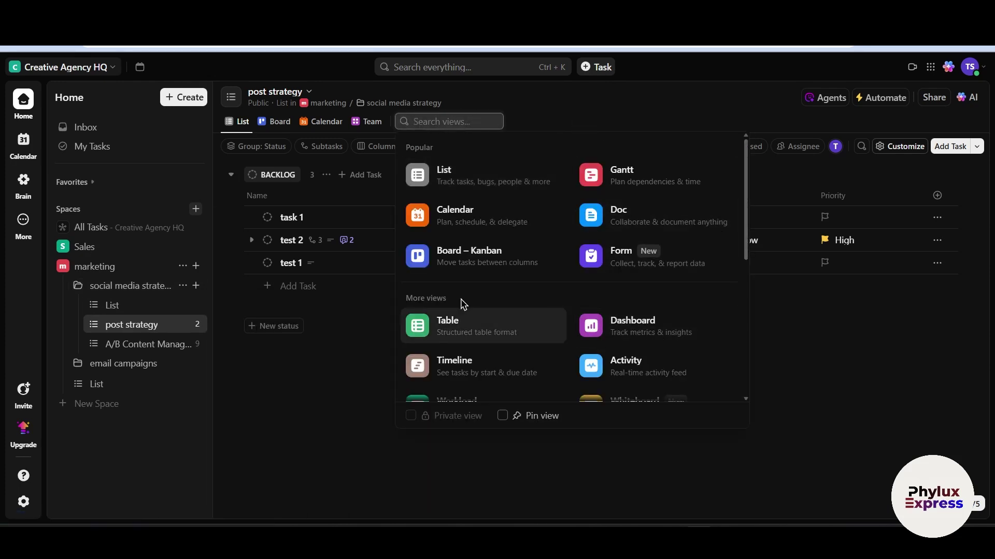
scroll(522, 310, "down", 2)
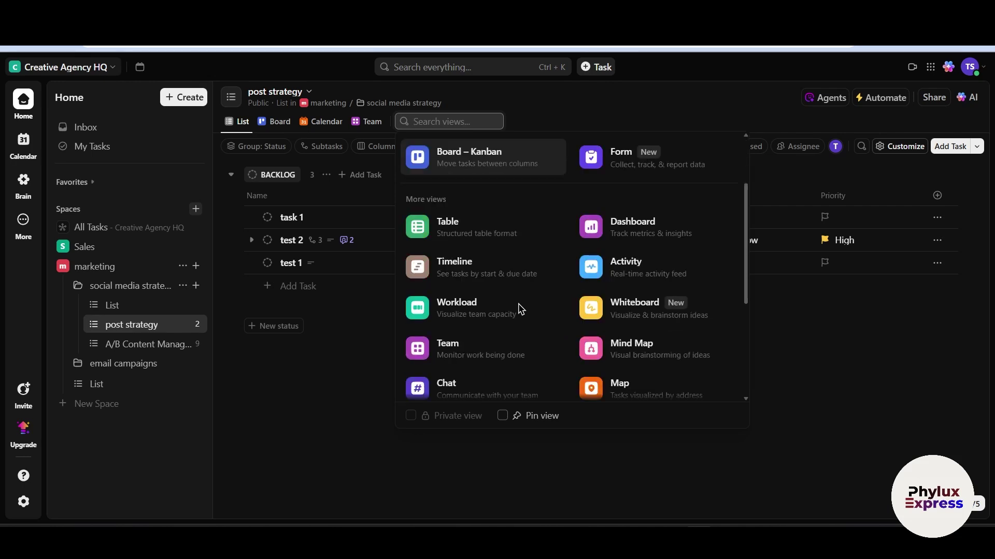
left_click(642, 311)
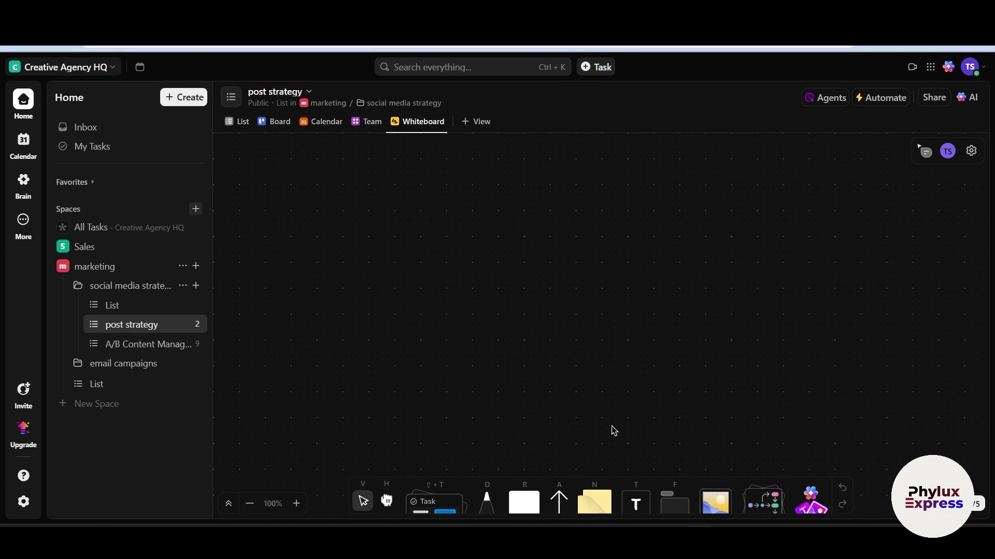
Handwrite the word 'Make' on the whiteboard with the Draw pen
left_click(487, 500)
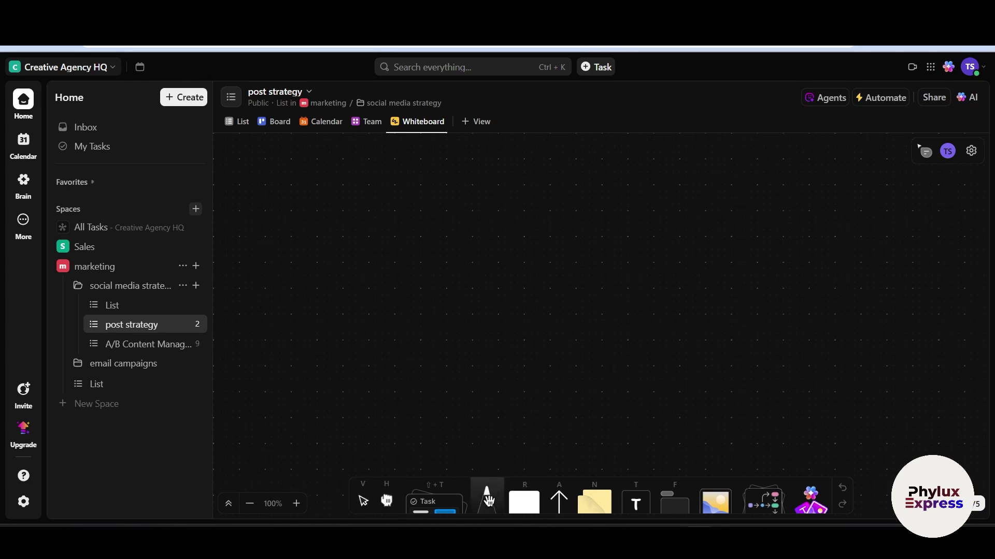
left_click_drag(448, 212, 450, 328)
mouse_move(430, 218)
left_mouse_down()
mouse_move(516, 215)
mouse_move(539, 299)
left_mouse_up()
left_click_drag(567, 246, 593, 265)
left_click_drag(607, 203, 630, 257)
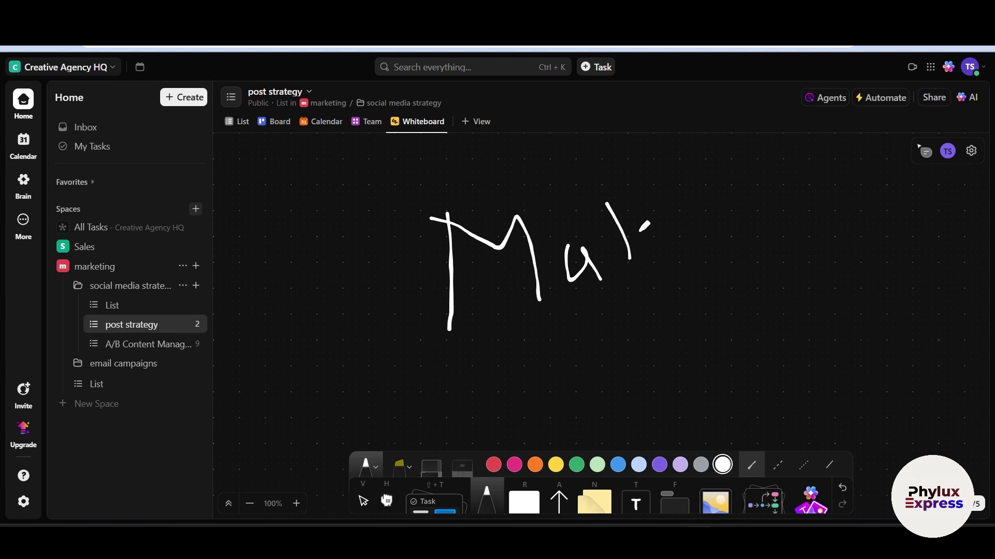
mouse_move(649, 201)
left_mouse_down()
mouse_move(618, 230)
mouse_move(683, 250)
mouse_move(727, 241)
mouse_move(783, 189)
left_mouse_up()
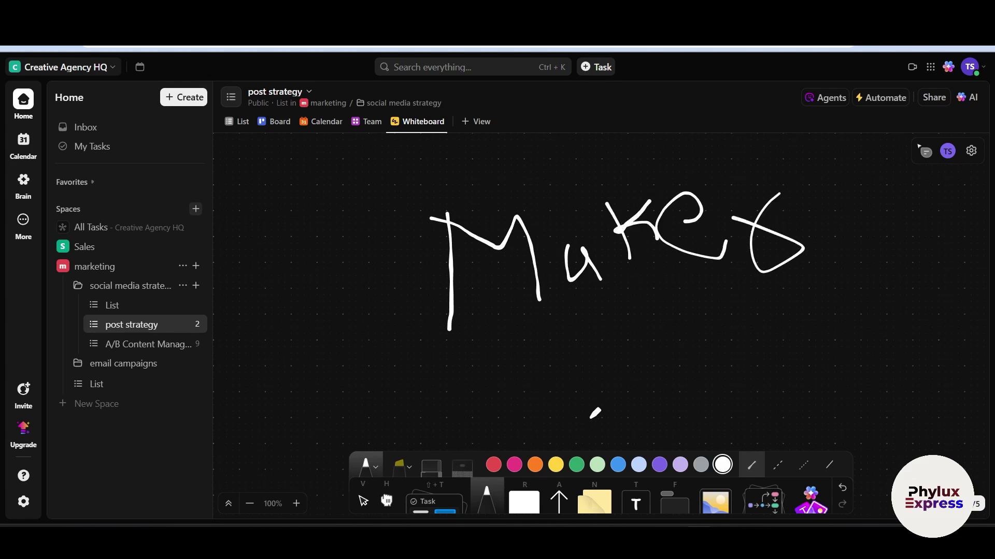
Switch the pen to pink and draw a freehand loop around 'Make'
left_click(515, 464)
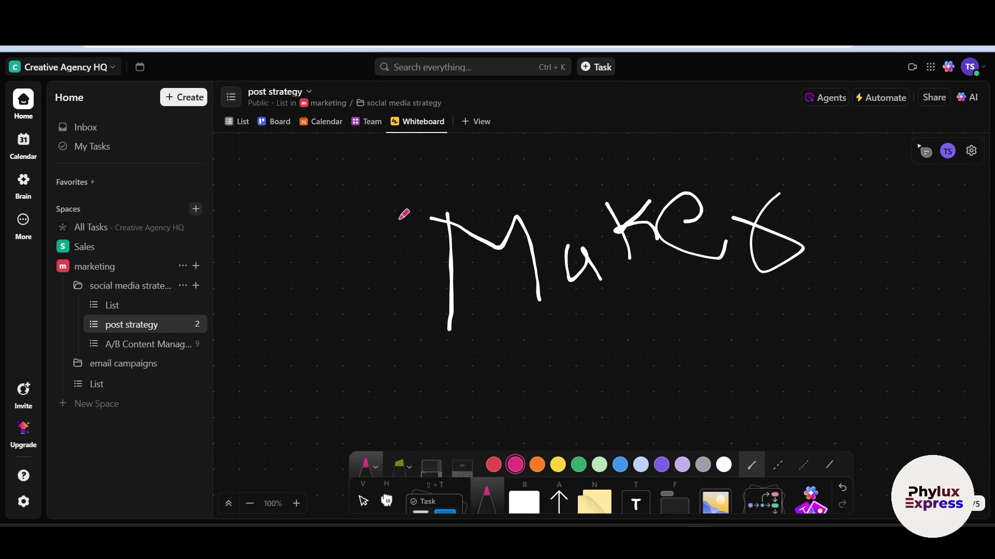
mouse_move(394, 175)
left_mouse_down()
mouse_move(767, 126)
mouse_move(808, 298)
mouse_move(371, 226)
mouse_move(384, 167)
left_mouse_up()
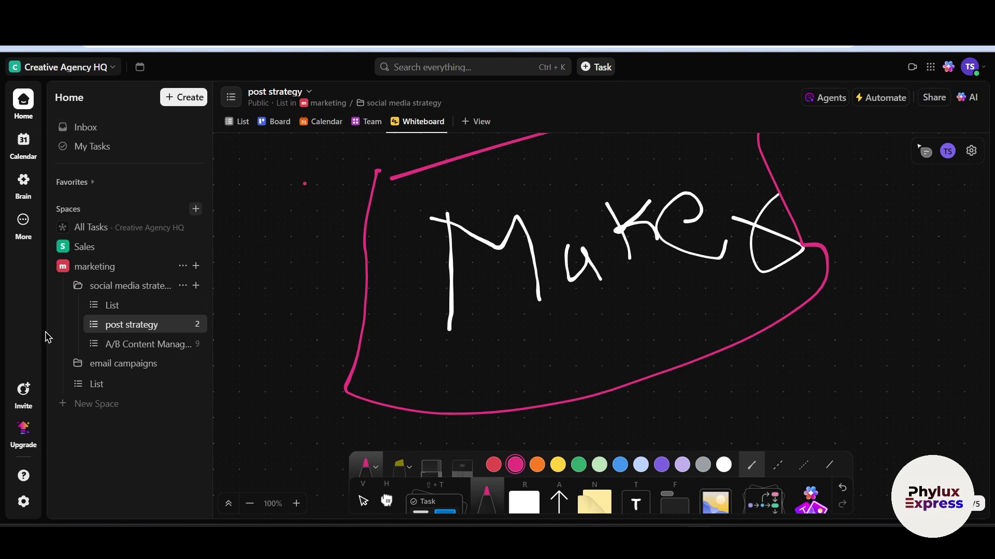
left_click(25, 224)
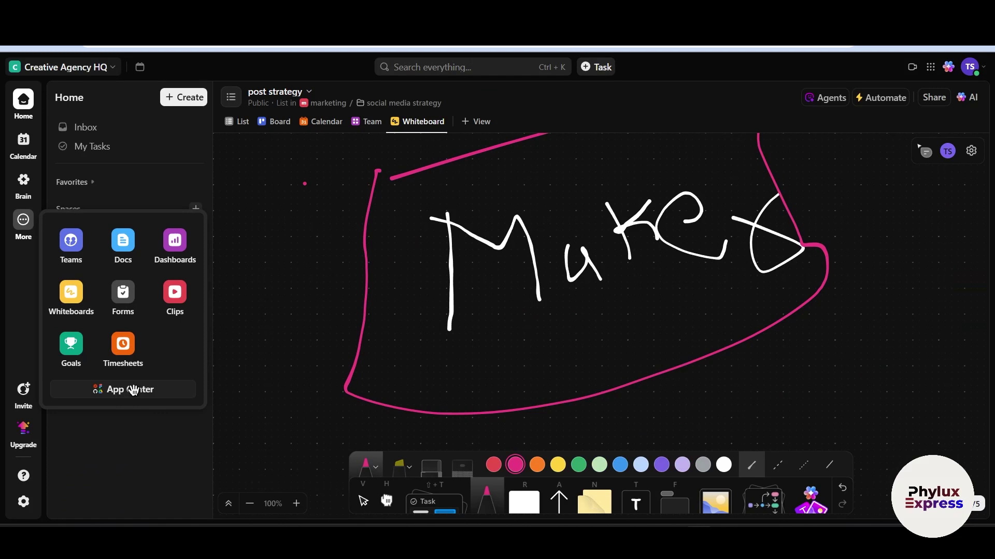
Open the App Center, browse the app list, and view the Google Calendar integration page
left_click(133, 389)
scroll(451, 198, "down", 1)
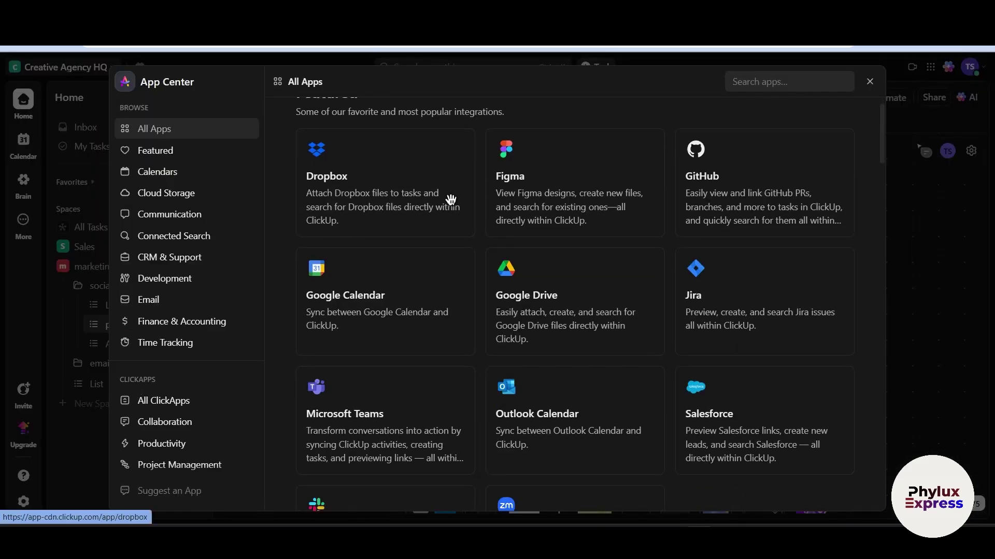
scroll(451, 197, "up", 1)
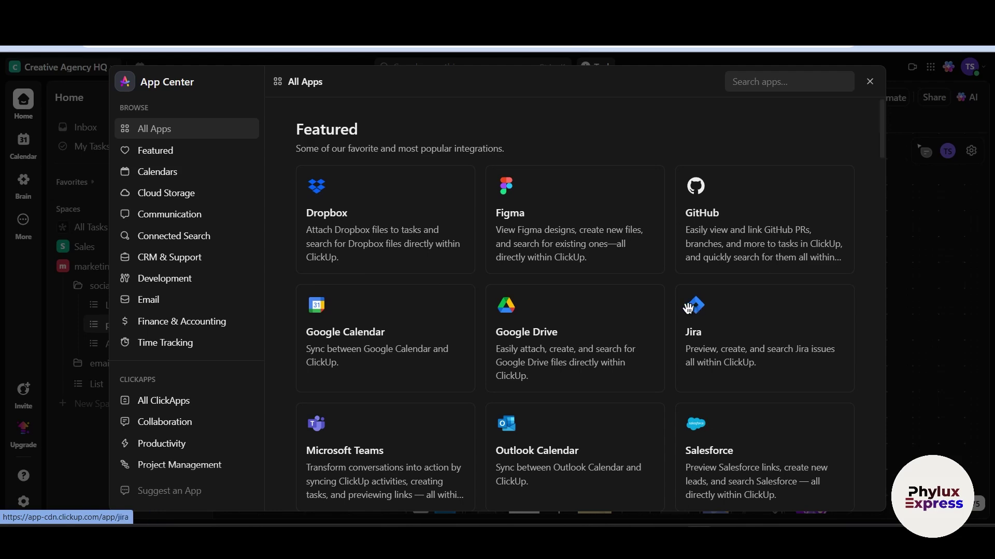
scroll(663, 291, "down", 20)
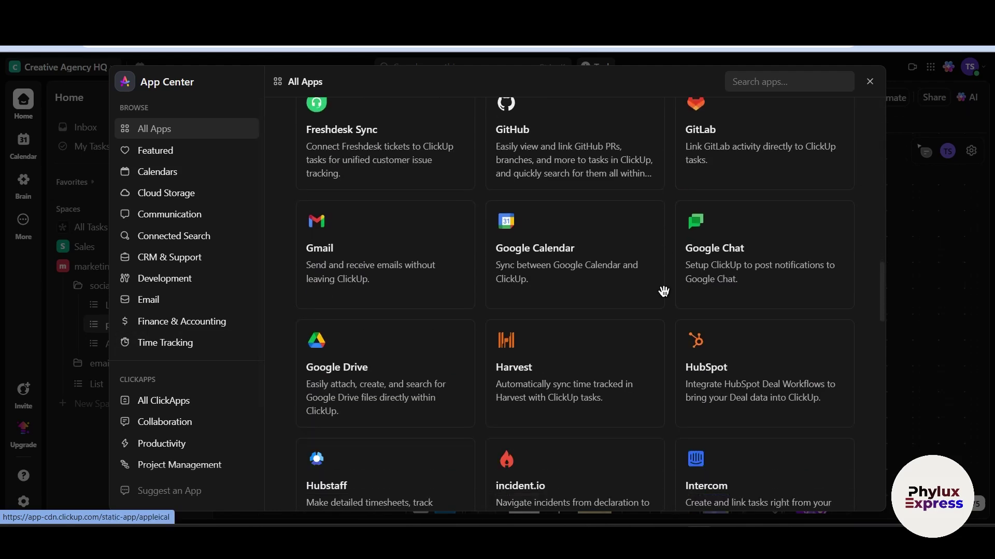
scroll(662, 291, "up", 10)
scroll(539, 202, "up", 10)
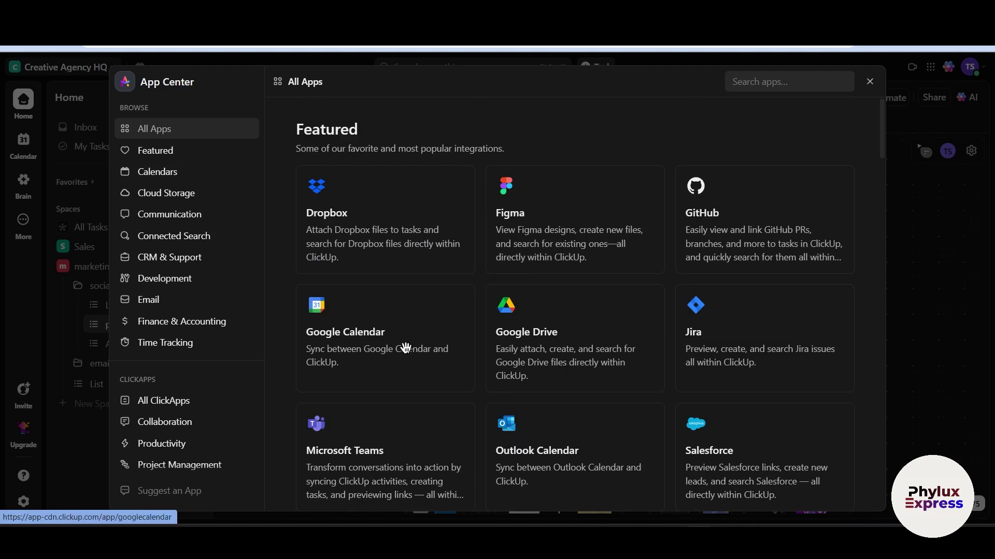
left_click(445, 319)
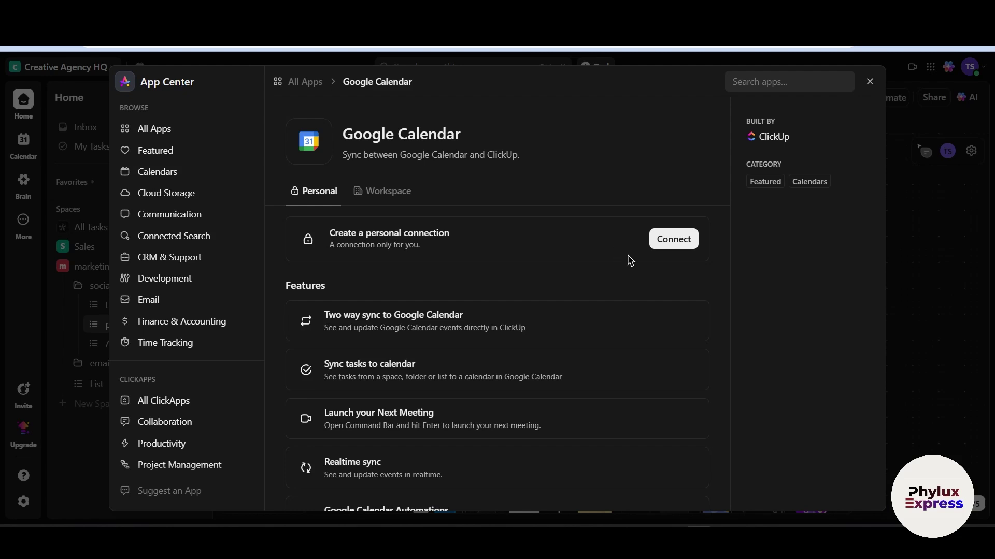
Start and then cancel the Google Calendar connection, then list the Connected Search integrations
left_click(684, 239)
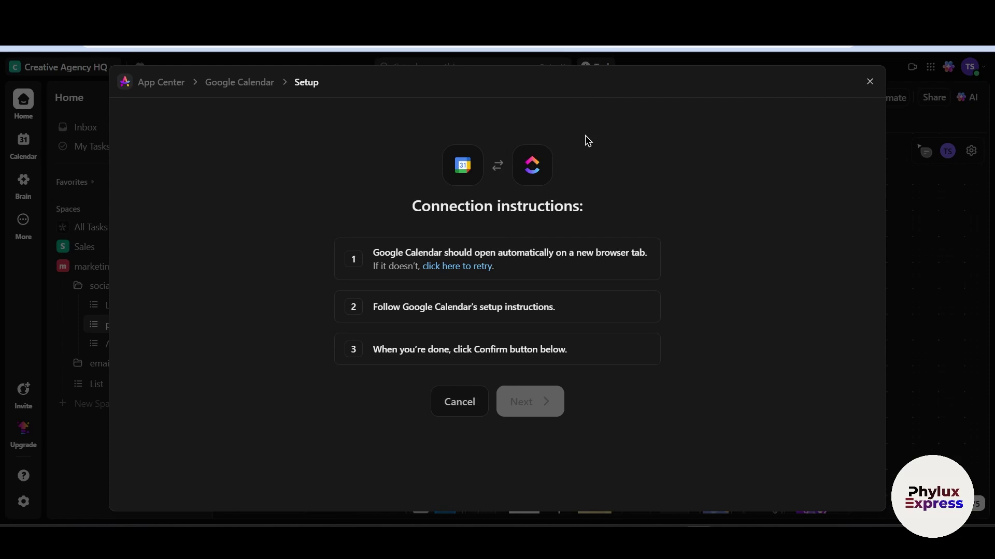
left_click(467, 412)
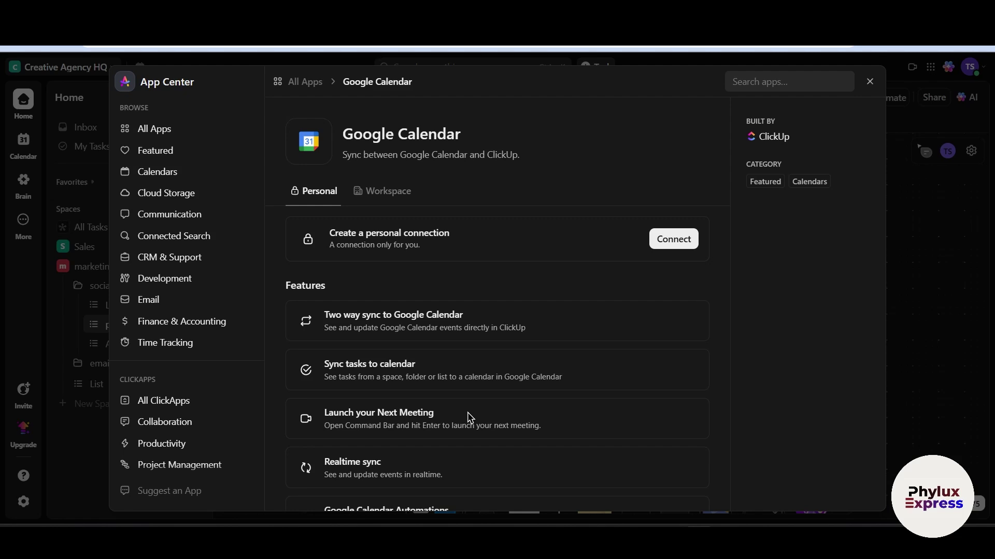
left_click(159, 233)
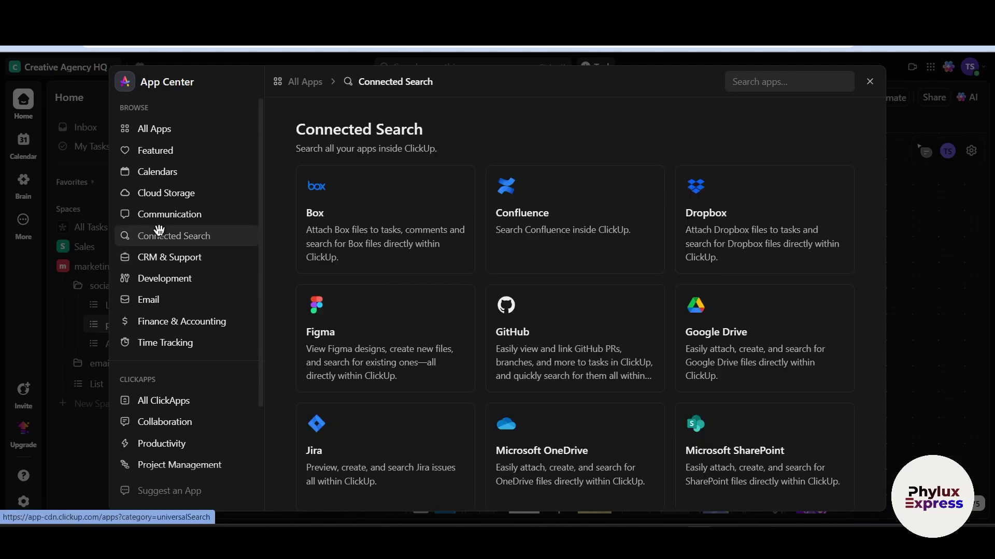
Look through the Communication and Cloud Storage categories, then close the App Center
left_click(201, 206)
left_click(193, 190)
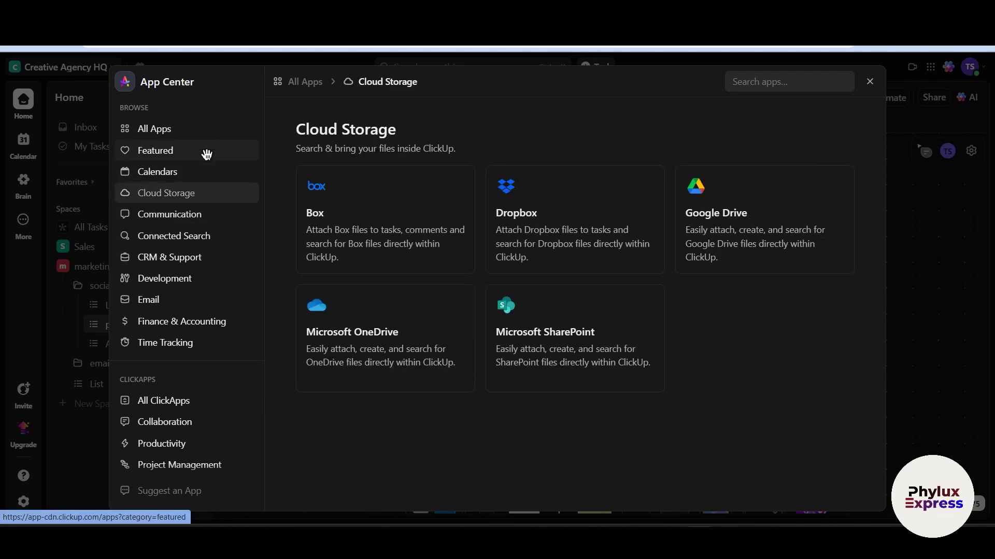
left_click(73, 182)
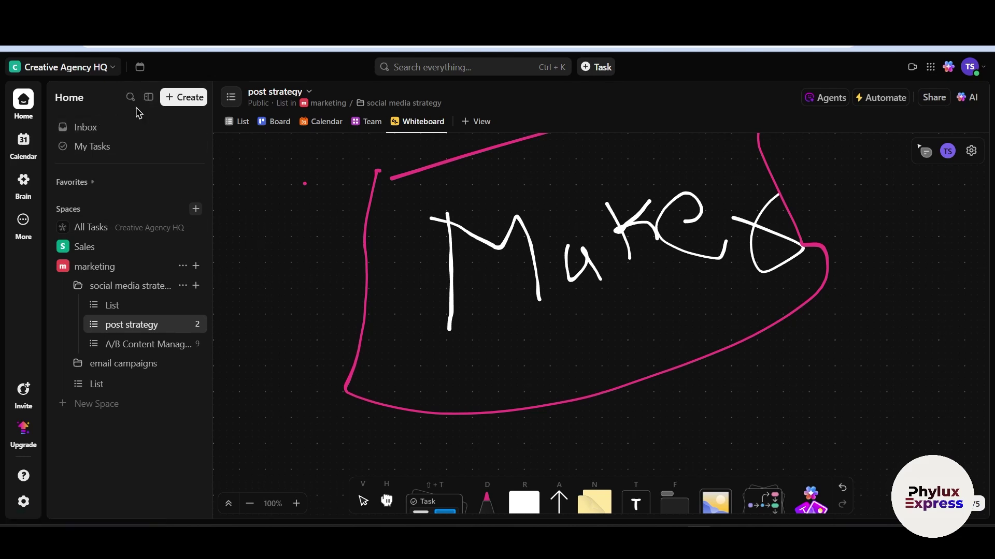
Check the Inbox's Other and Primary tabs and filter notifications to those assigned to me
left_click(122, 127)
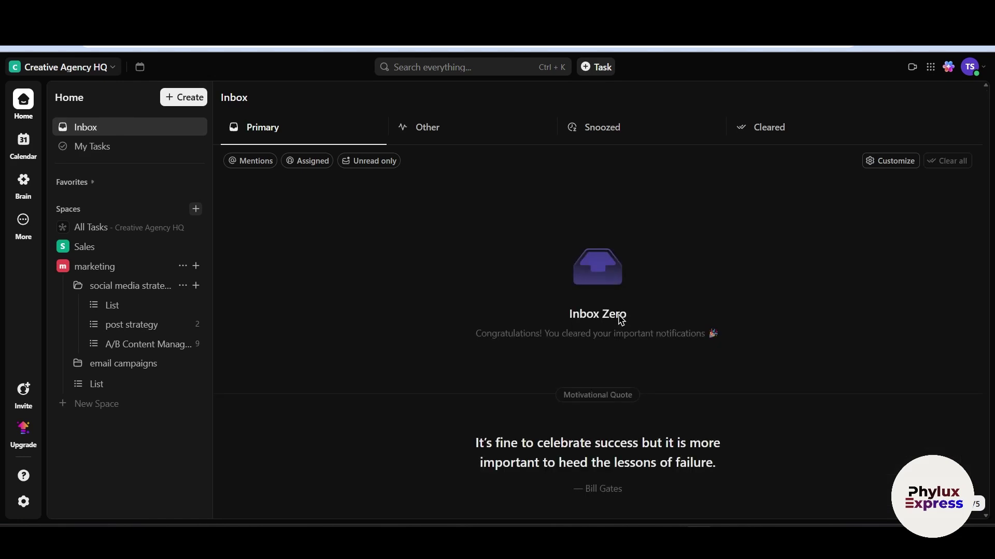
left_click(457, 135)
left_click(269, 133)
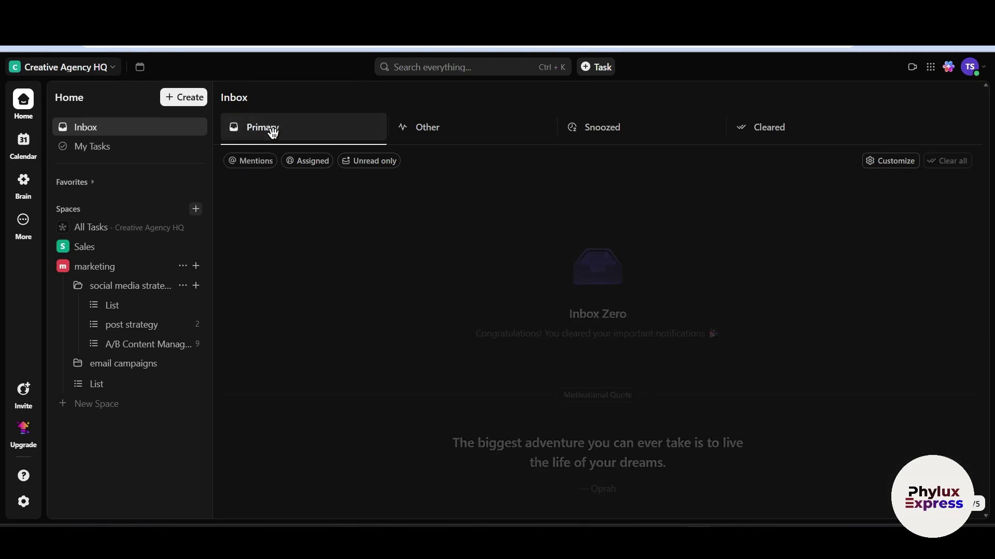
left_click(307, 158)
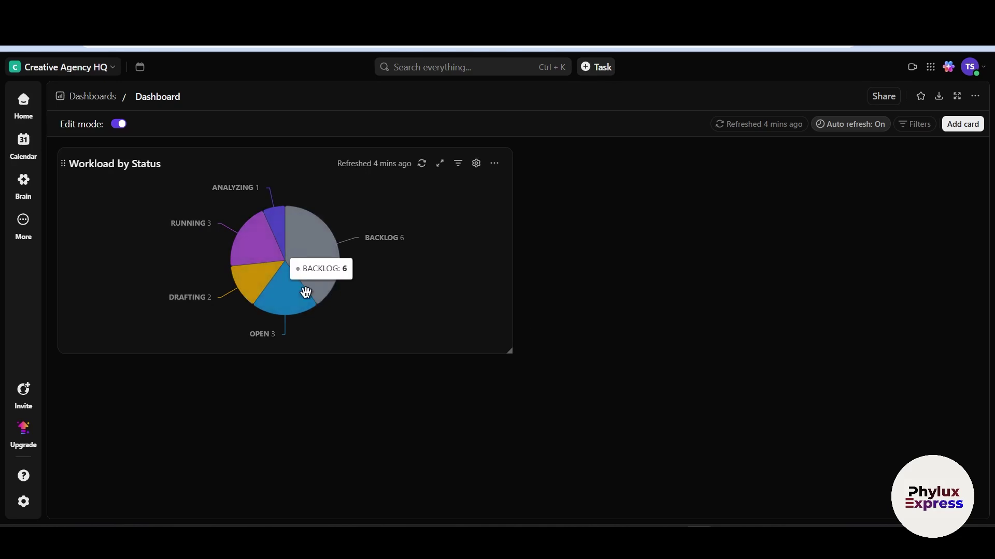
mouse_move(311, 251)
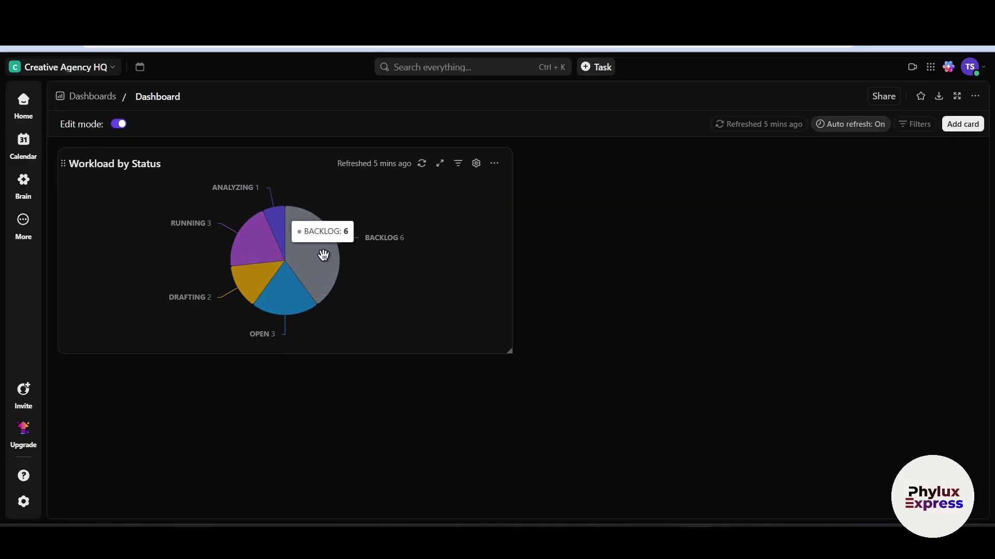
mouse_move(282, 302)
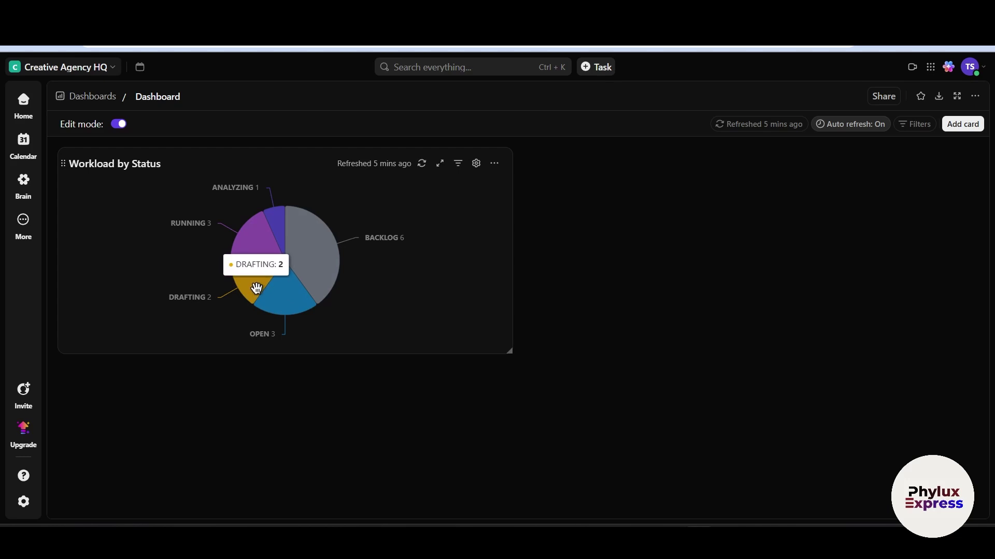
mouse_move(244, 256)
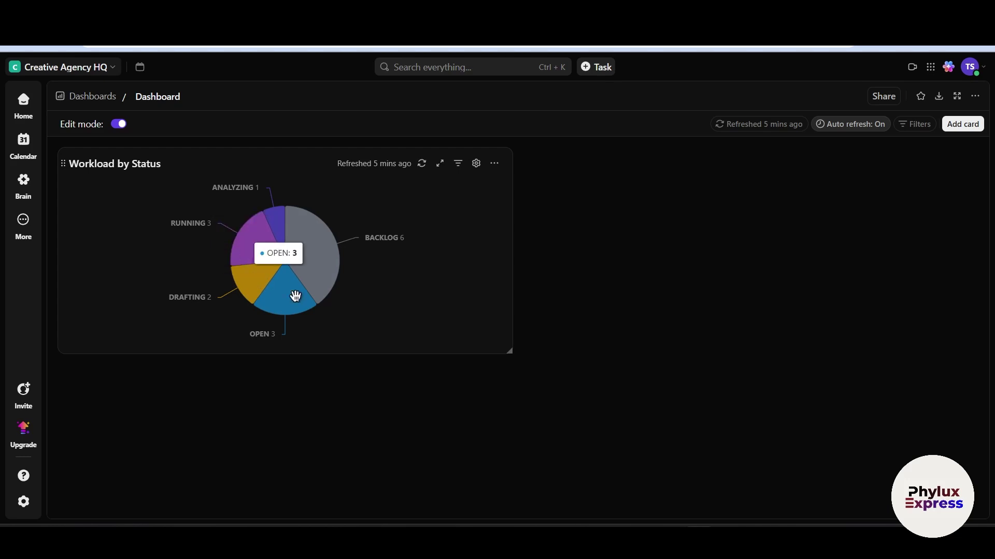
From Home, choose Dashboard in the Create menu to reach the Dashboard template choices
left_click(18, 114)
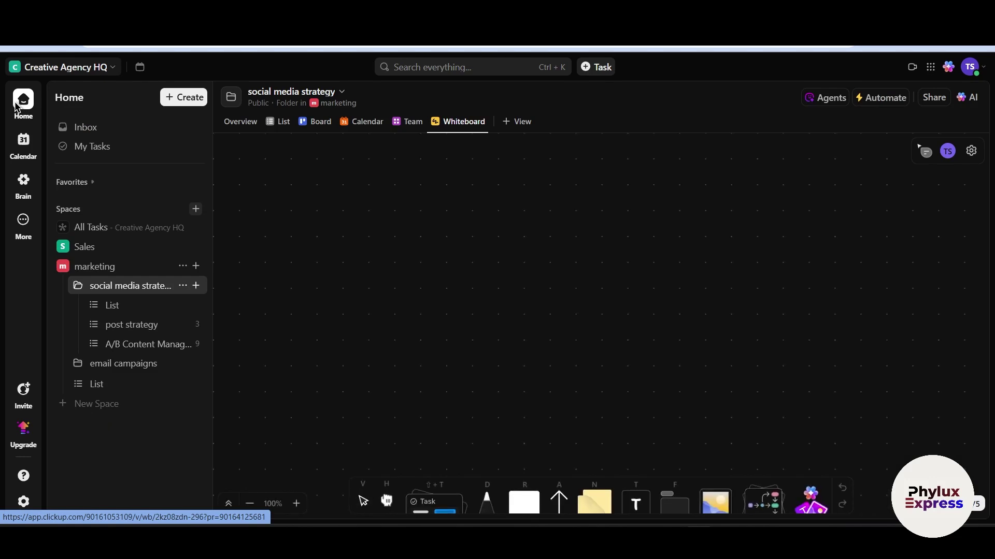
left_click(192, 93)
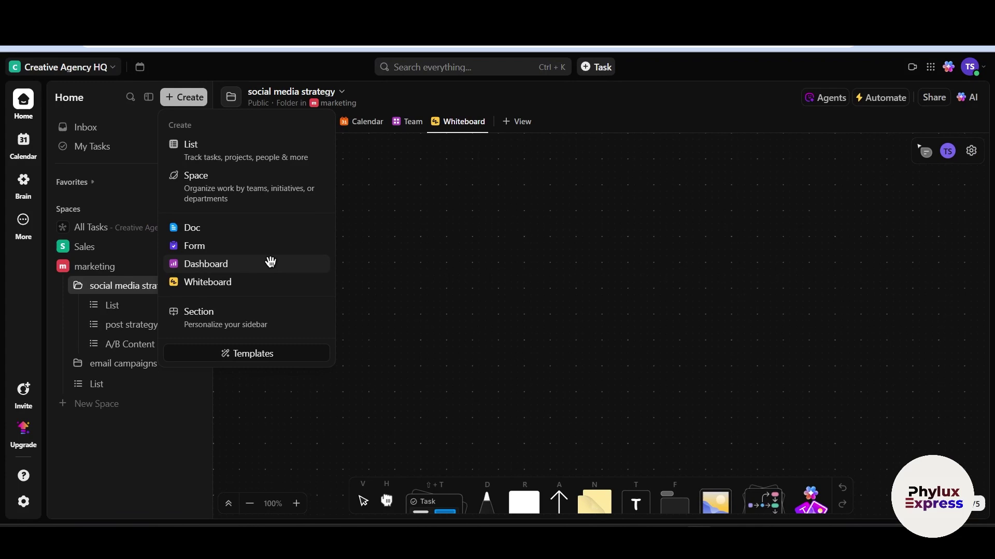
left_click(270, 263)
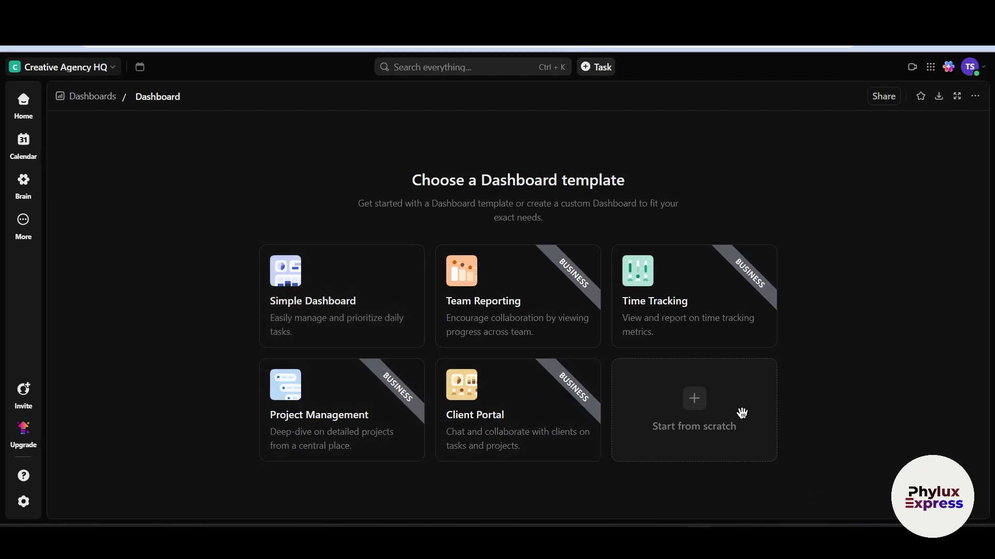
left_click(693, 423)
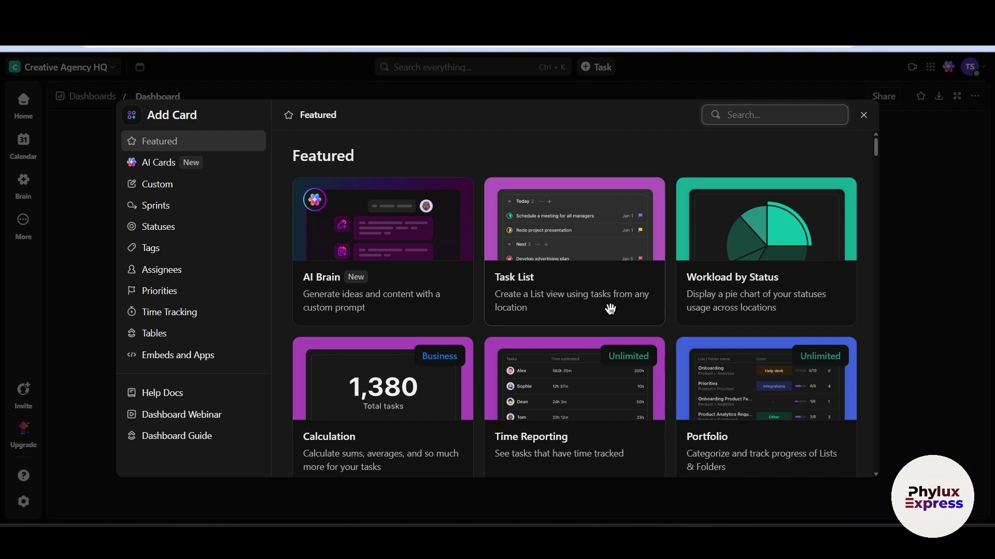
scroll(591, 295, "down", 2)
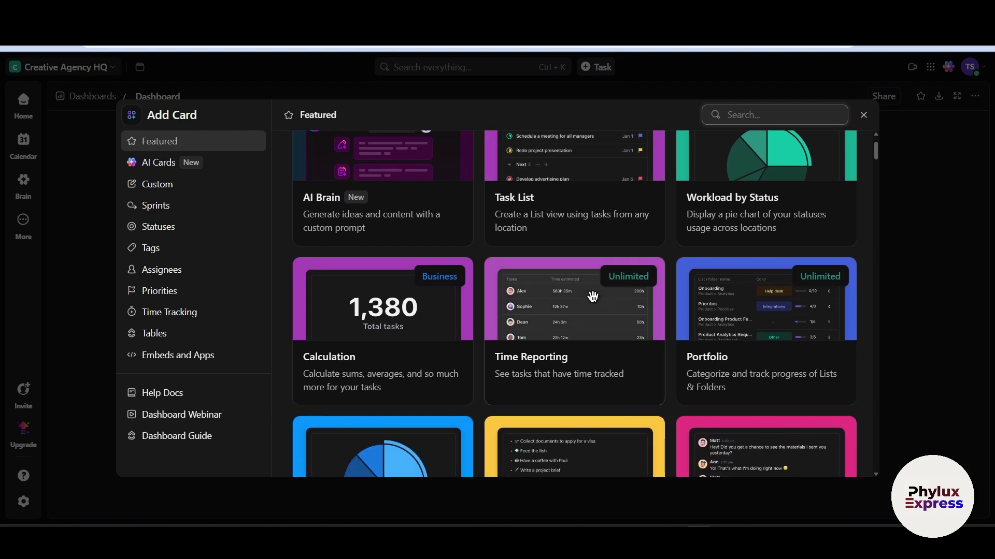
scroll(590, 296, "up", 2)
scroll(592, 297, "down", 1)
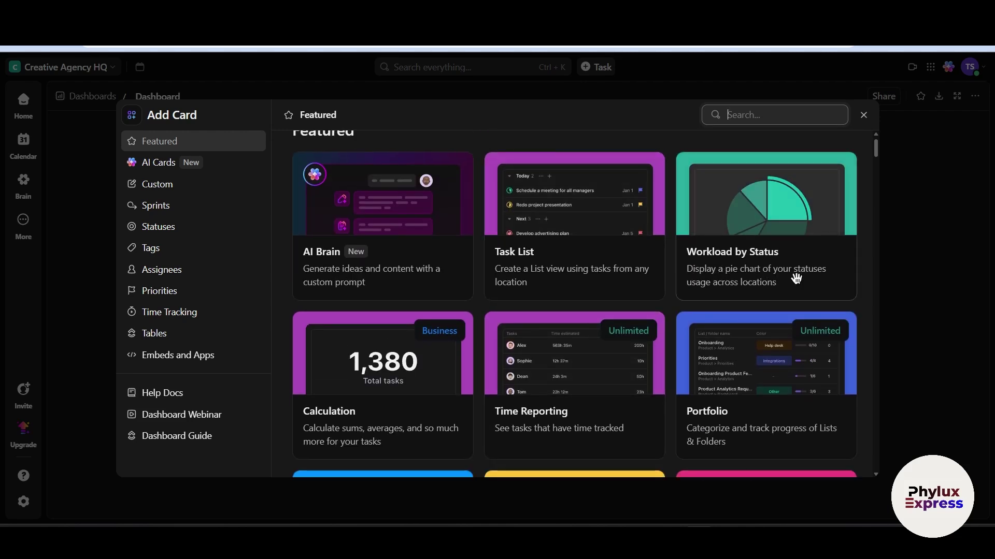
scroll(750, 366, "down", 2)
scroll(769, 186, "up", 3)
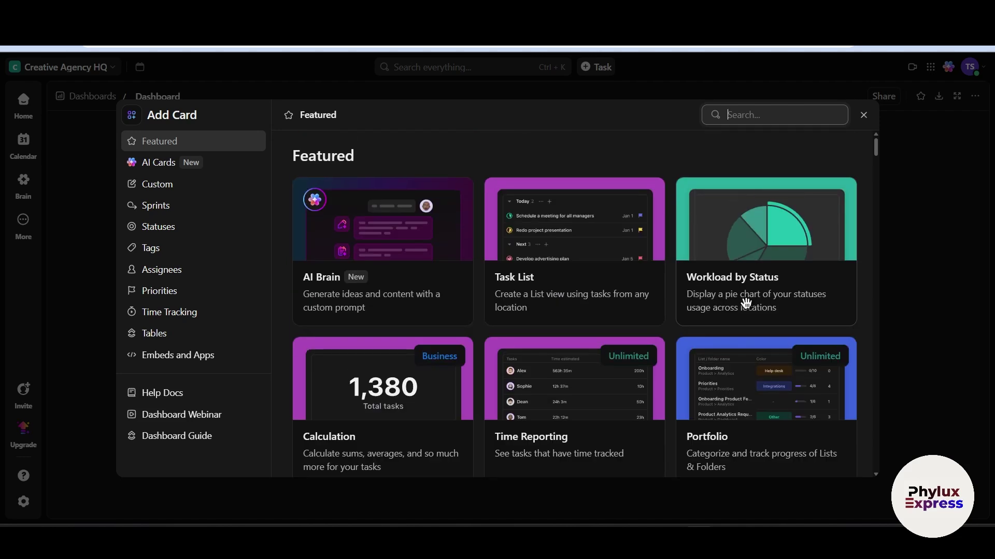
scroll(749, 238, "down", 5)
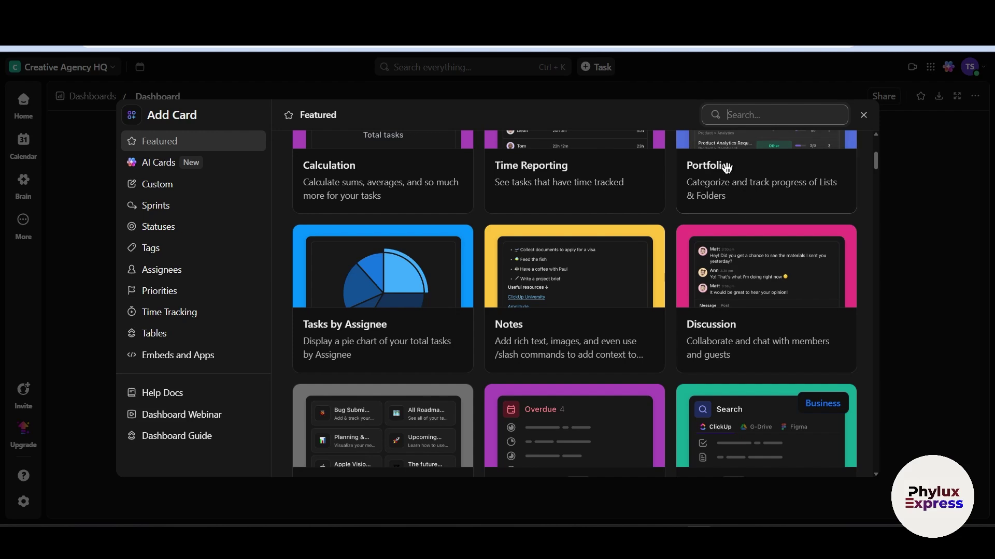
scroll(724, 168, "up", 1)
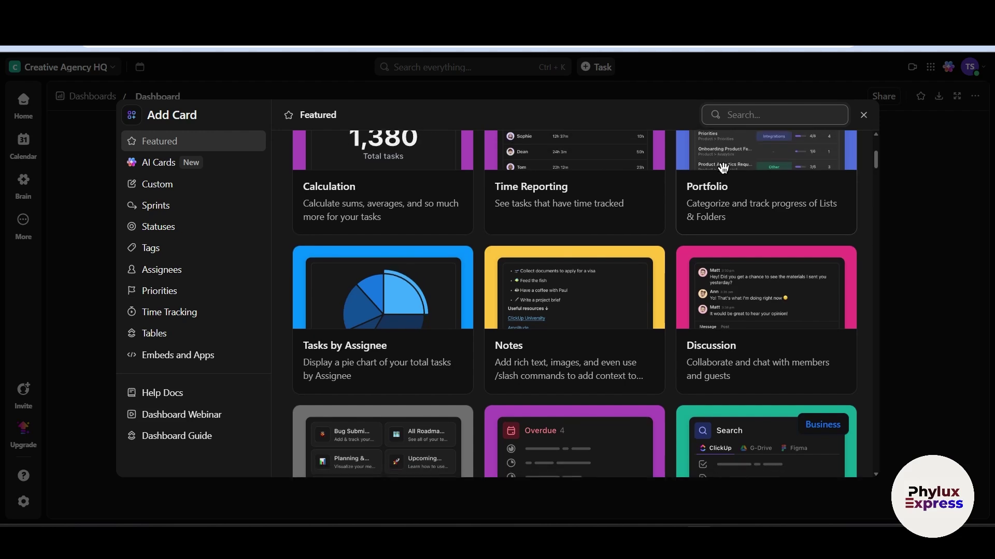
scroll(507, 314, "up", 3)
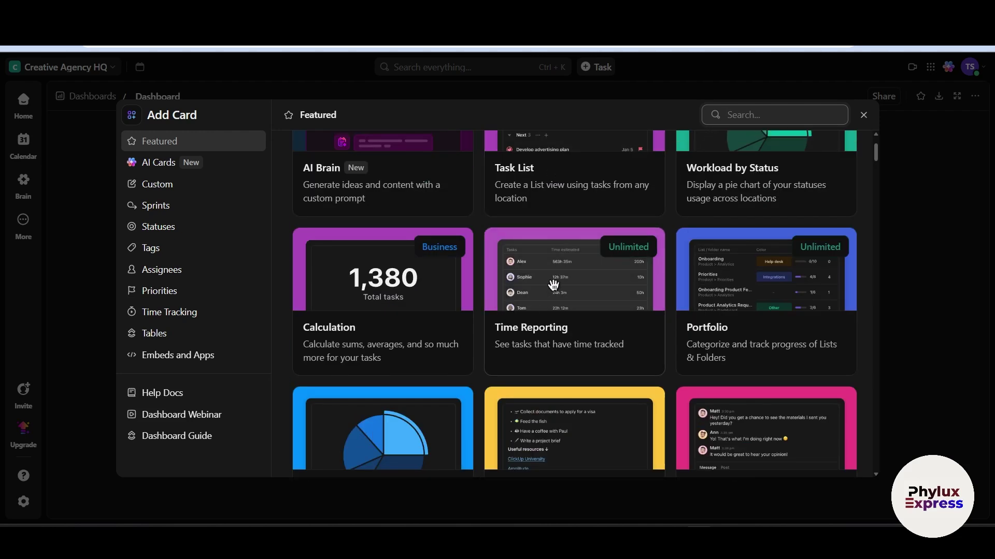
scroll(553, 284, "down", 9)
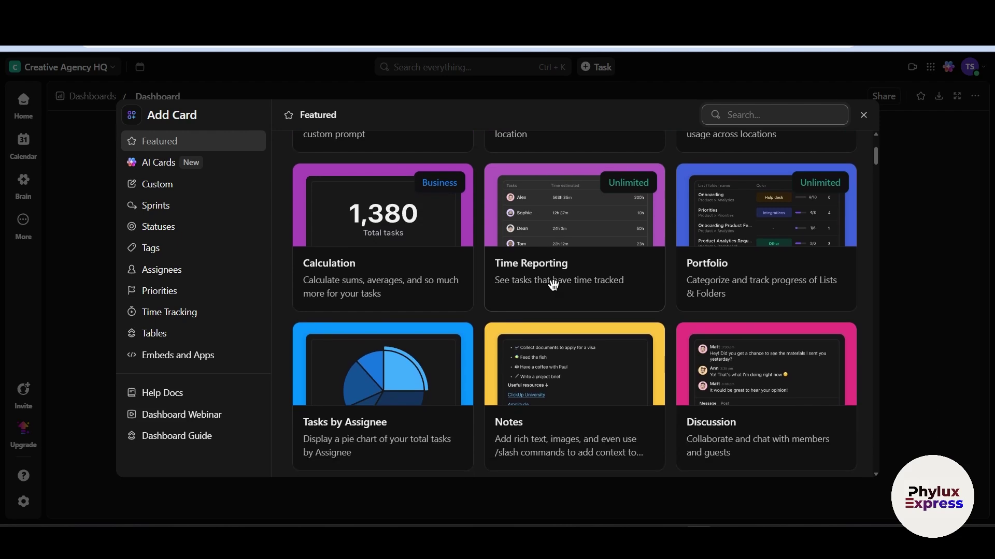
scroll(556, 288, "up", 2)
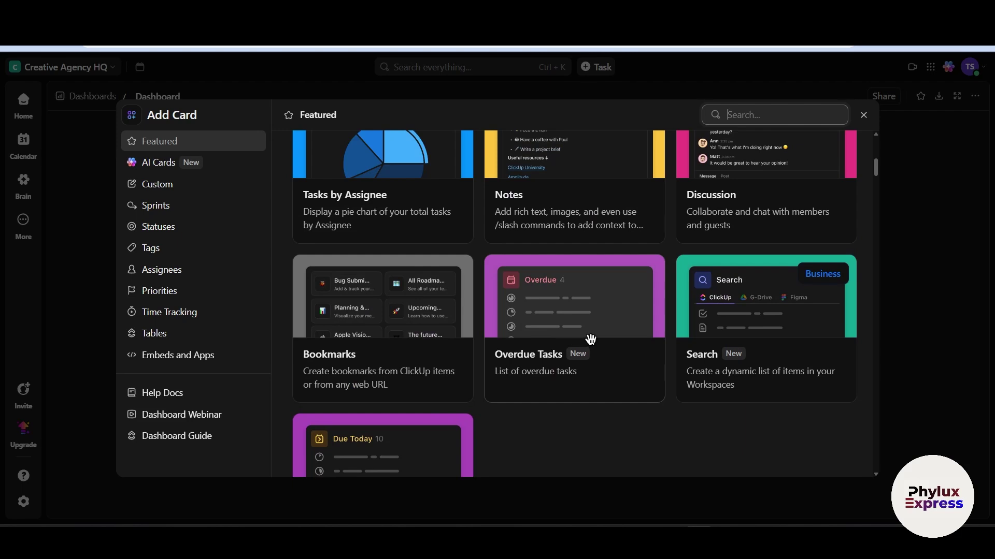
scroll(532, 328, "down", 1)
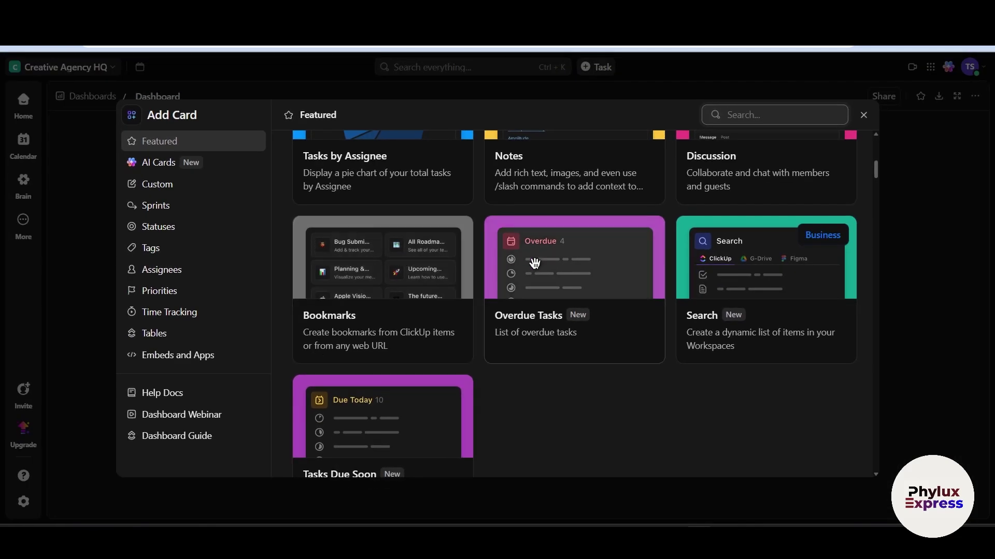
scroll(536, 262, "up", 1)
scroll(547, 409, "up", 3)
scroll(547, 409, "up", 4)
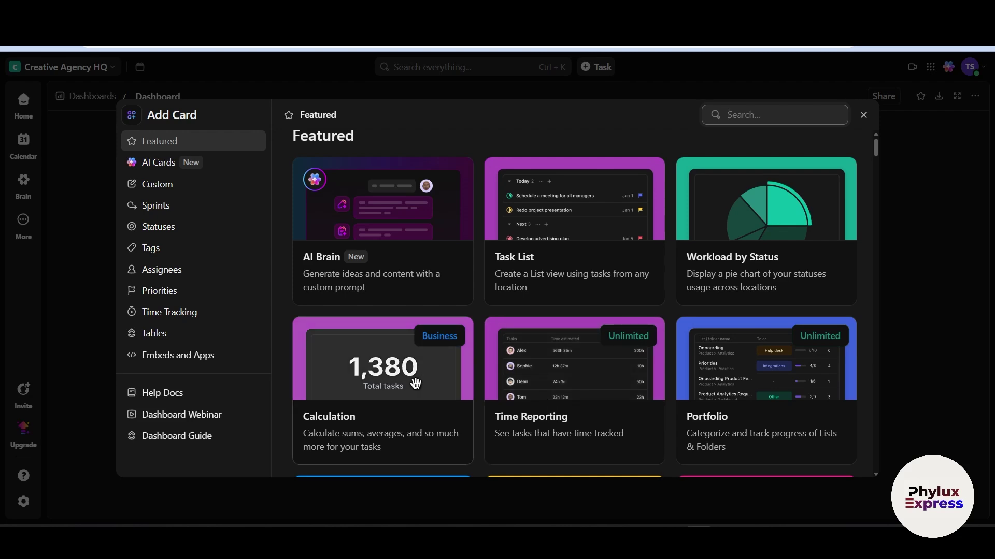
scroll(416, 384, "up", 1)
scroll(416, 384, "up", 1)
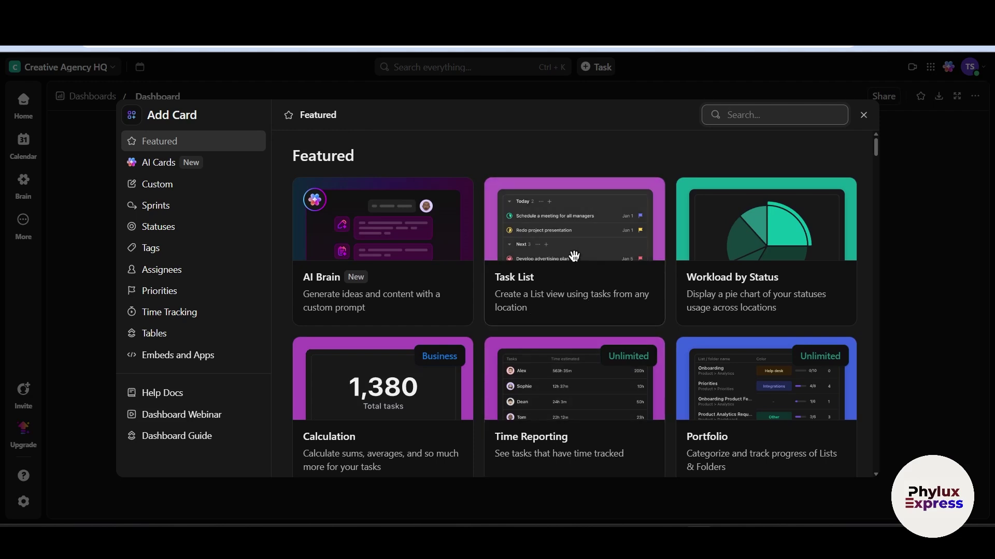
Pick the Task List card, select the Sales space as its data source, and add it
left_click(537, 275)
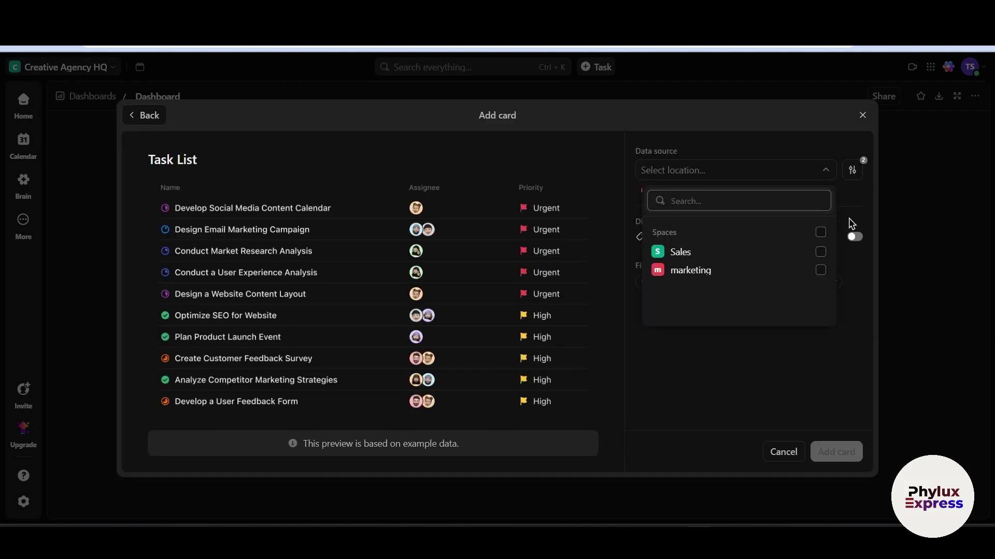
left_click(827, 256)
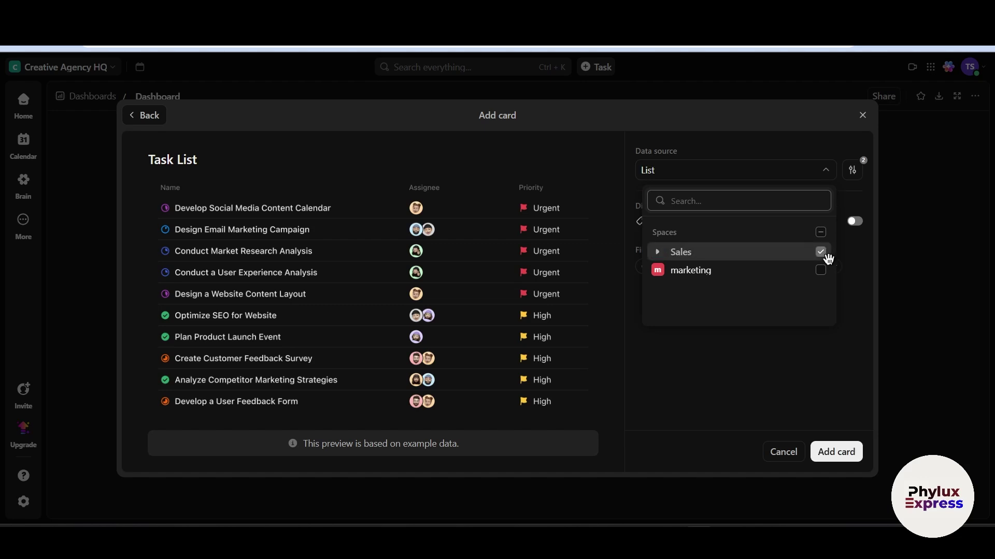
left_click(846, 452)
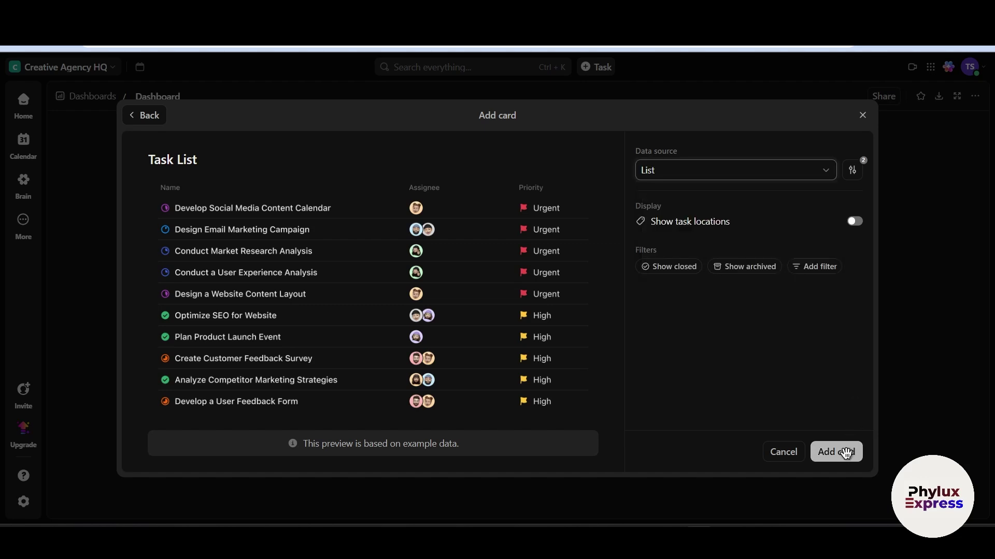
left_click(846, 452)
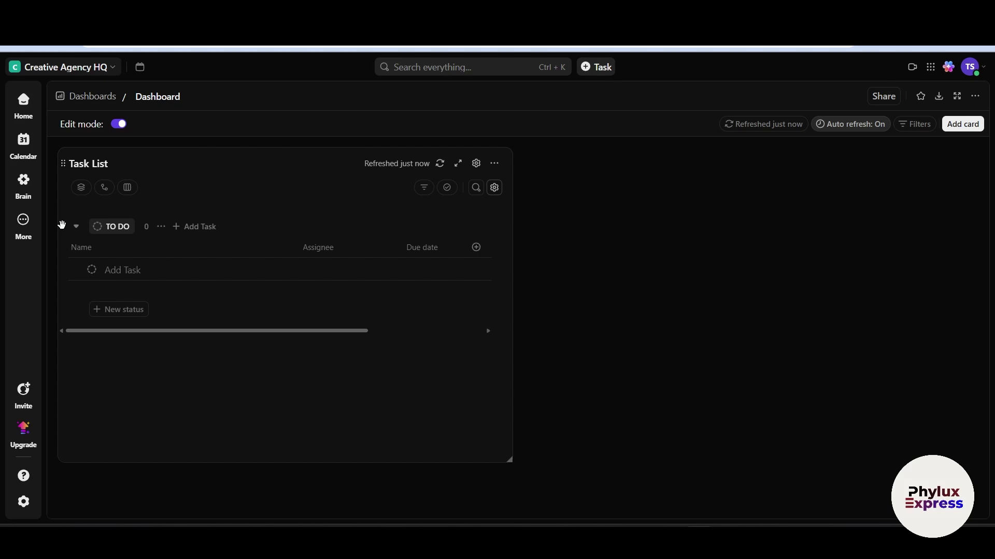
Add the Featured Workload by Status pie chart card next to the Task List card
left_click(974, 129)
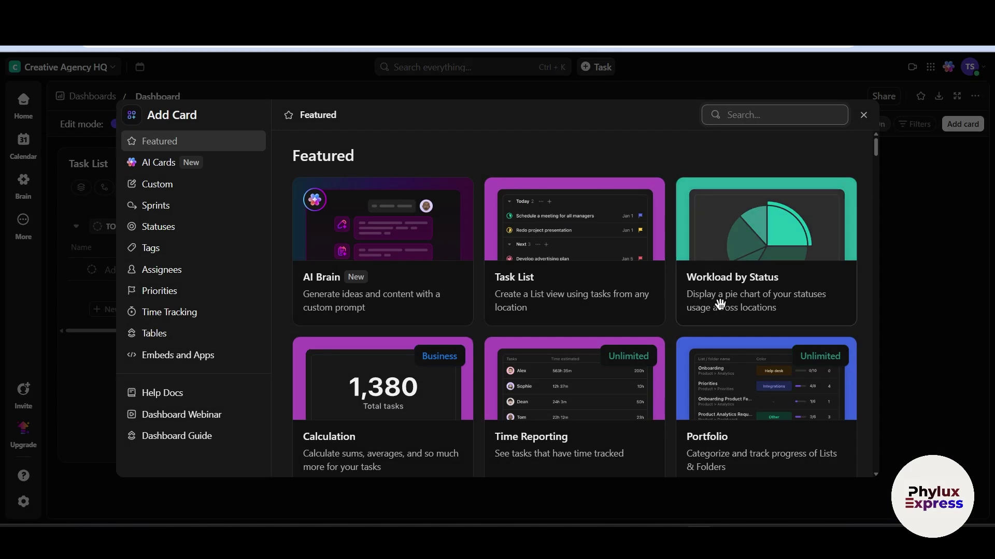
left_click(764, 282)
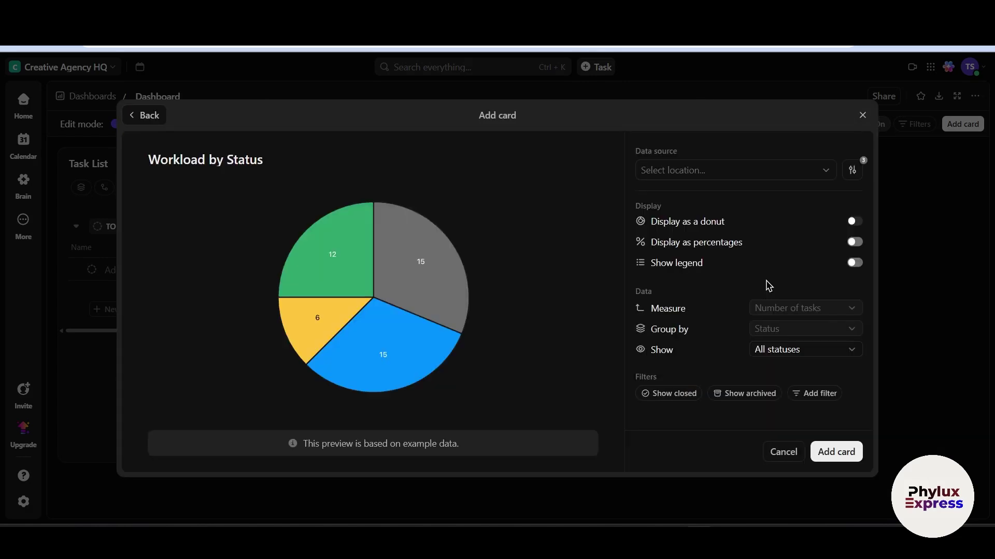
left_click(832, 458)
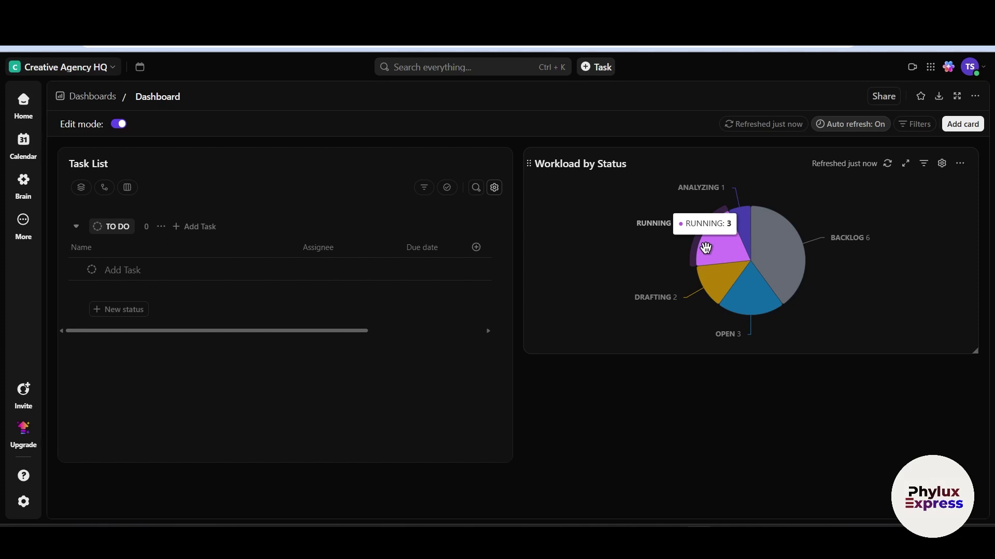
mouse_move(777, 267)
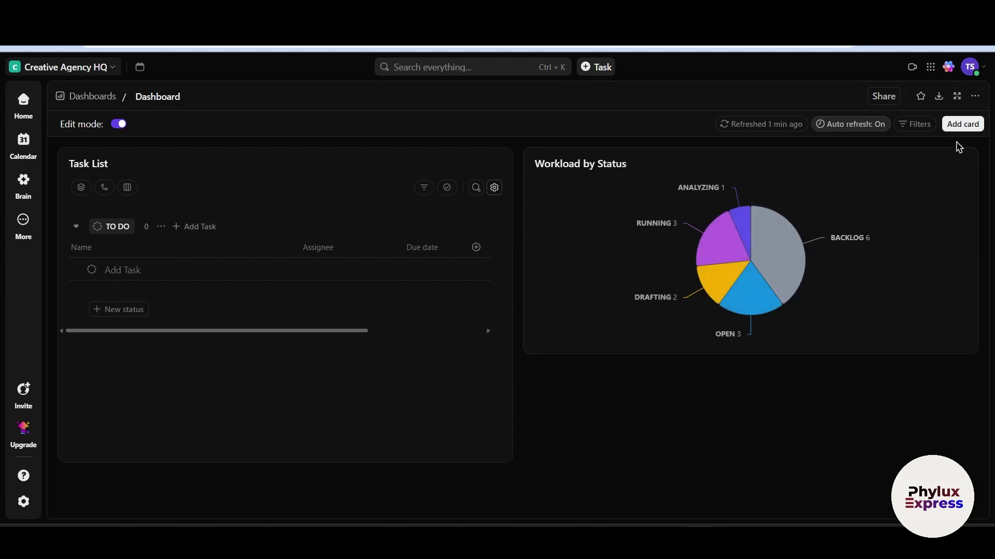
Browse the card gallery's Custom and Sprints categories to reach the Sprint Burndown card
left_click(962, 125)
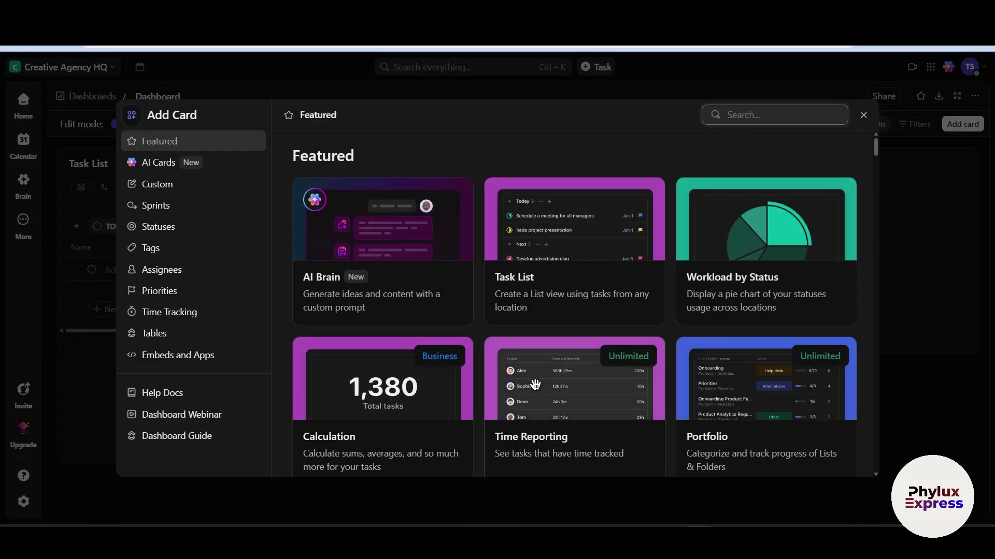
scroll(535, 384, "down", 1)
scroll(535, 385, "down", 2)
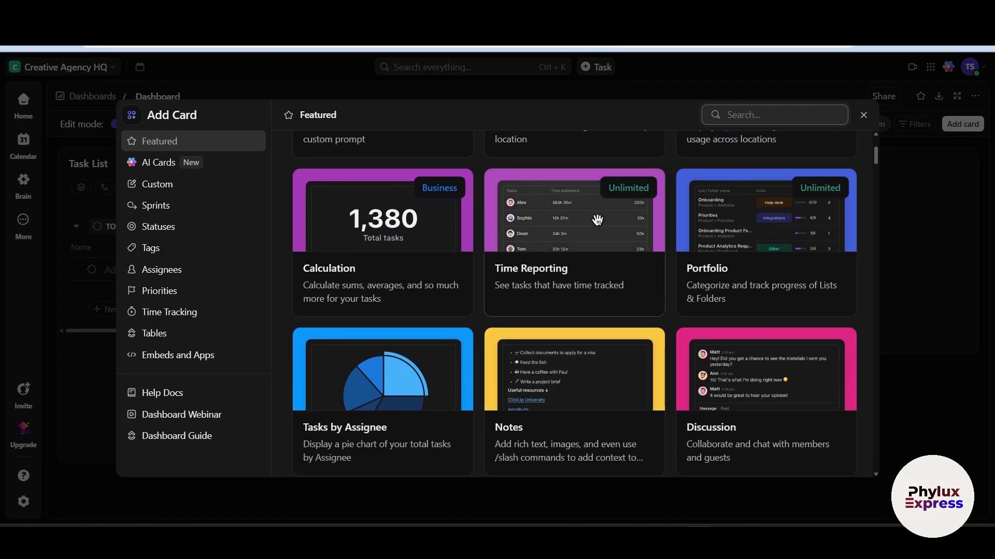
scroll(597, 221, "down", 5)
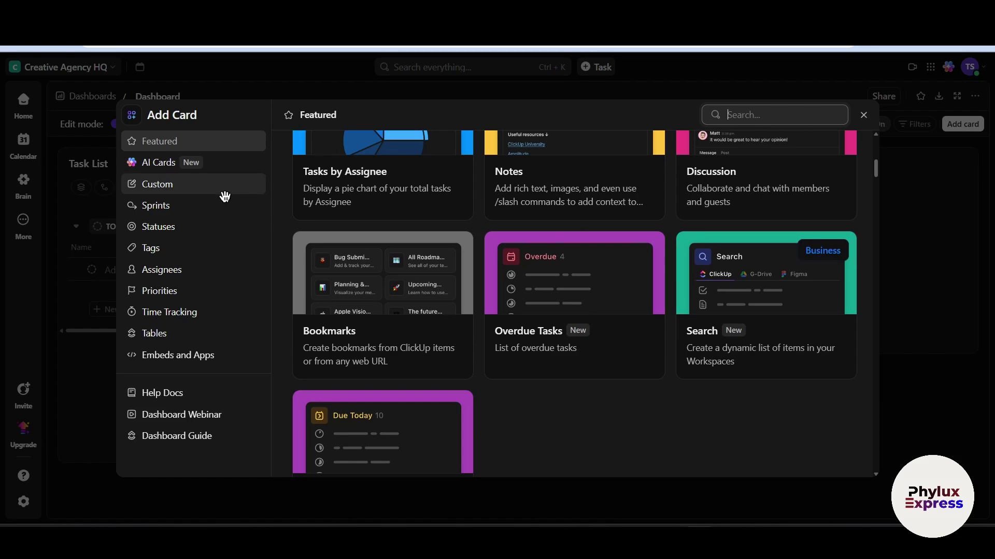
left_click(176, 191)
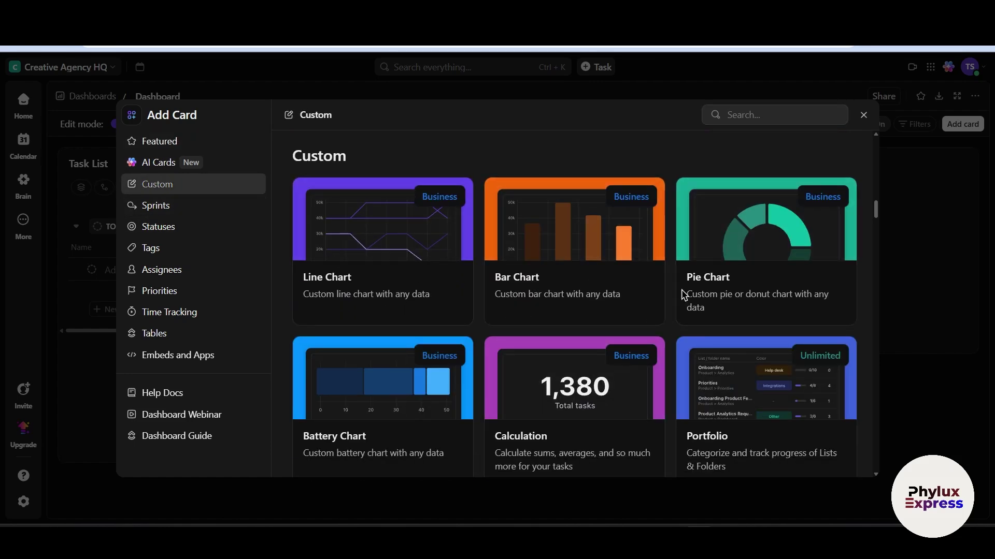
scroll(663, 339, "down", 1)
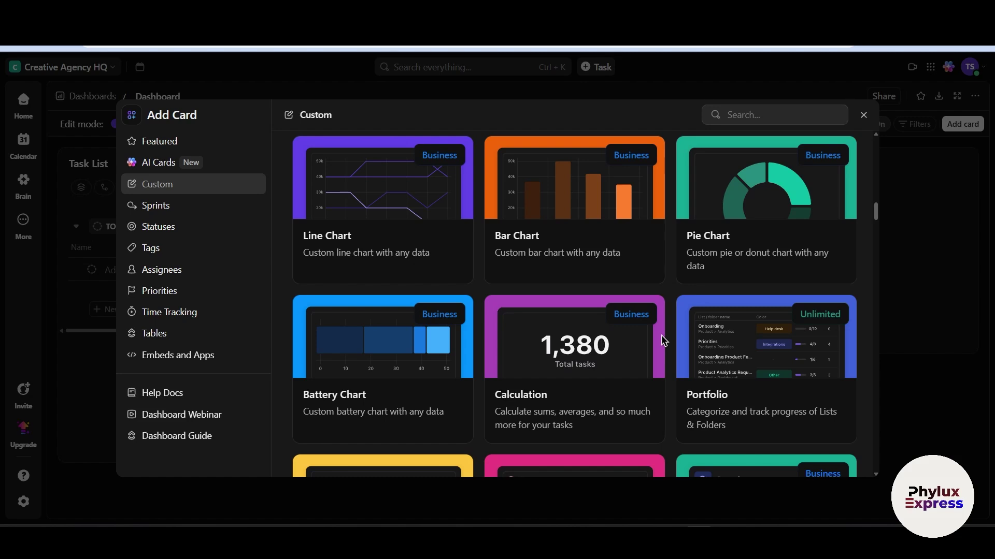
scroll(664, 341, "up", 1)
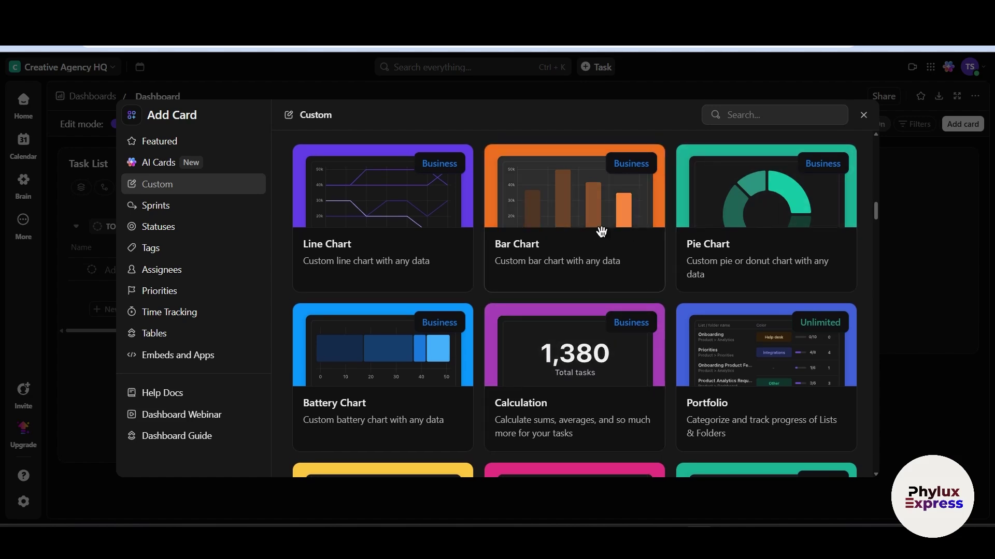
scroll(622, 416, "down", 5)
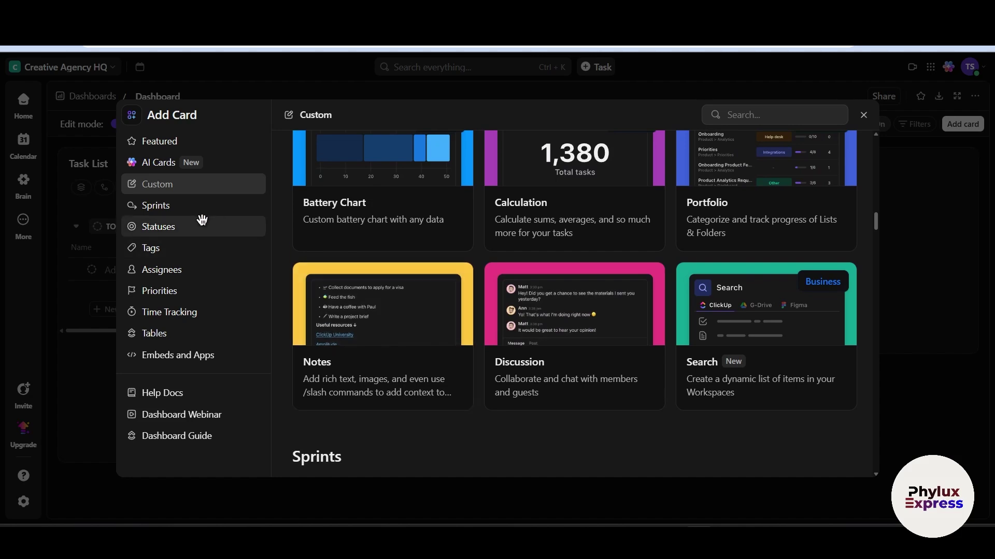
left_click(198, 212)
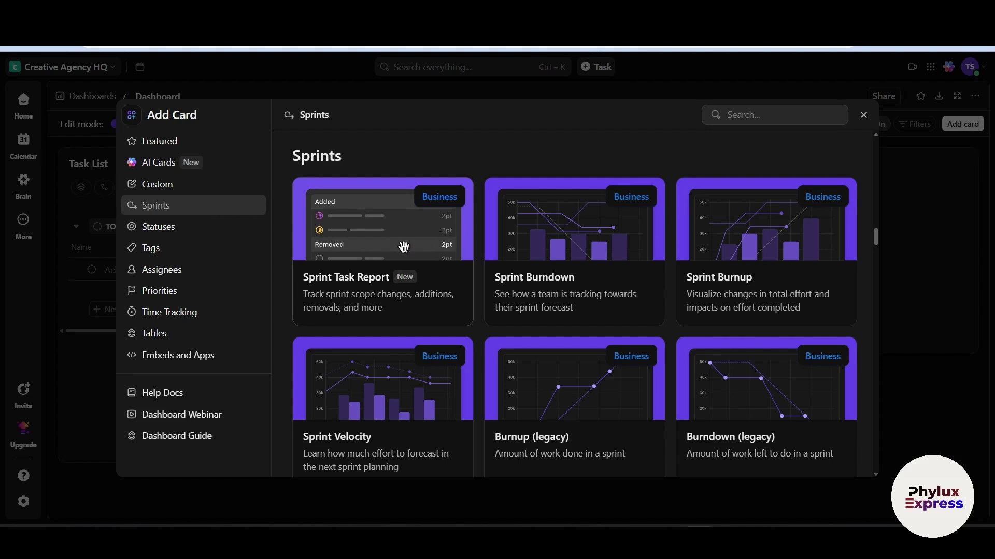
scroll(404, 247, "down", 1)
View the Sprint Burndown card's Business trial requirement, then close the card gallery
left_click(565, 193)
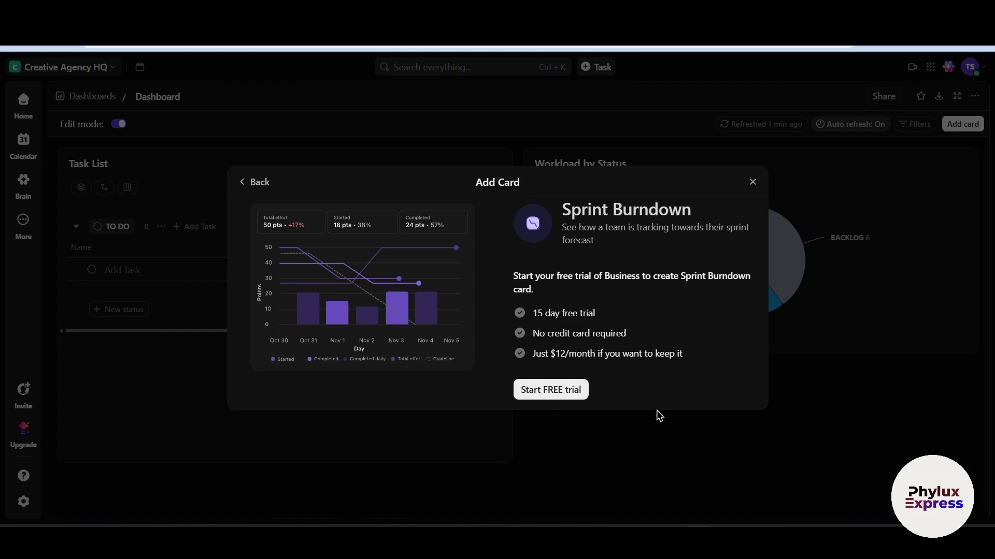
left_click(753, 182)
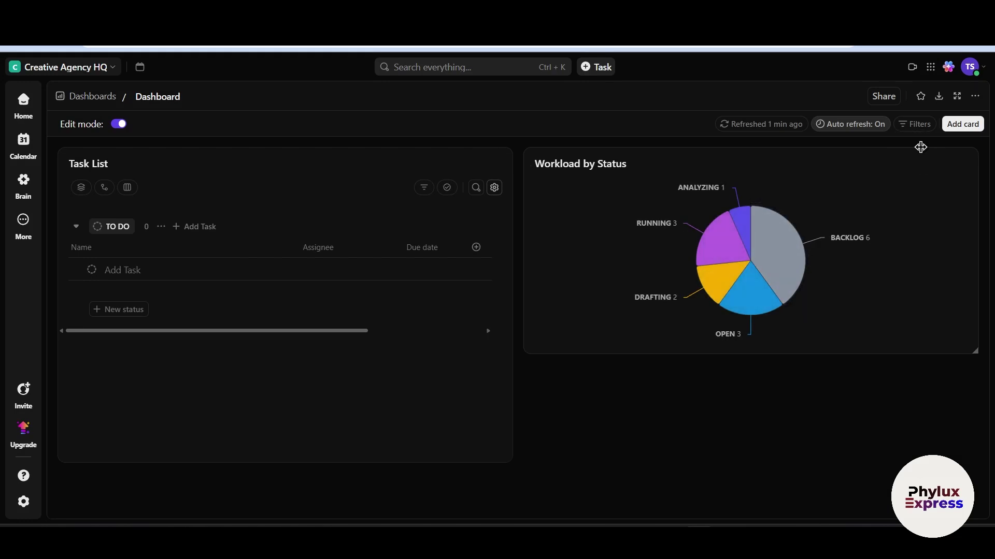
Show the Dashboard Filters panel listing fields like Status, Tags, Due date, Priority and Assignee
left_click(916, 125)
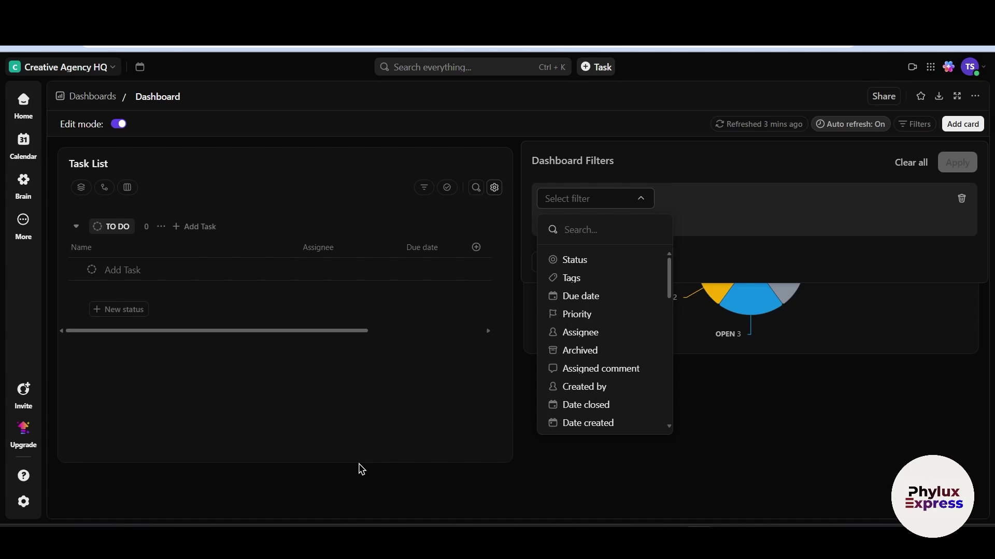
Dismiss the filter search and go to Home, showing the social media strategy Whiteboard
type("zzz")
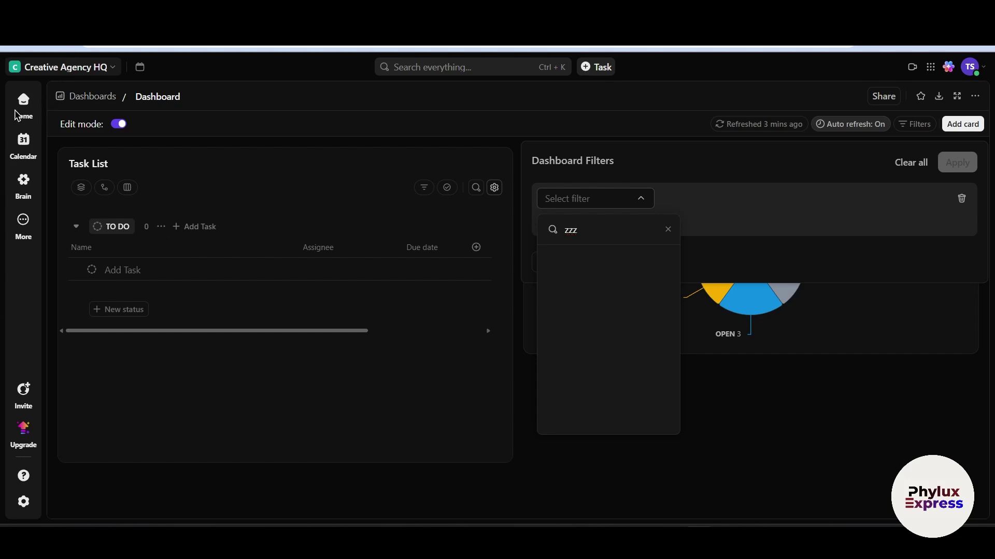
key("Escape")
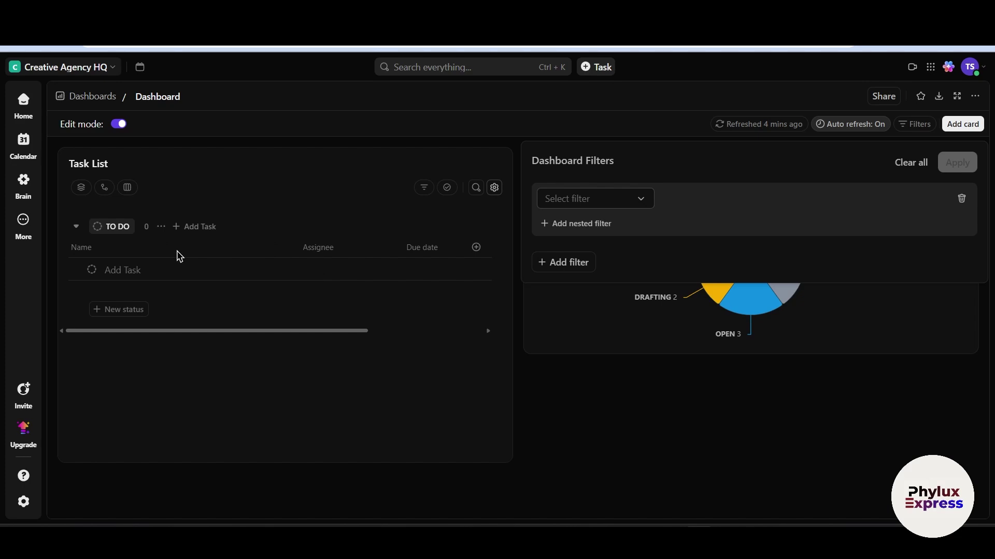
left_click(34, 96)
left_click(24, 98)
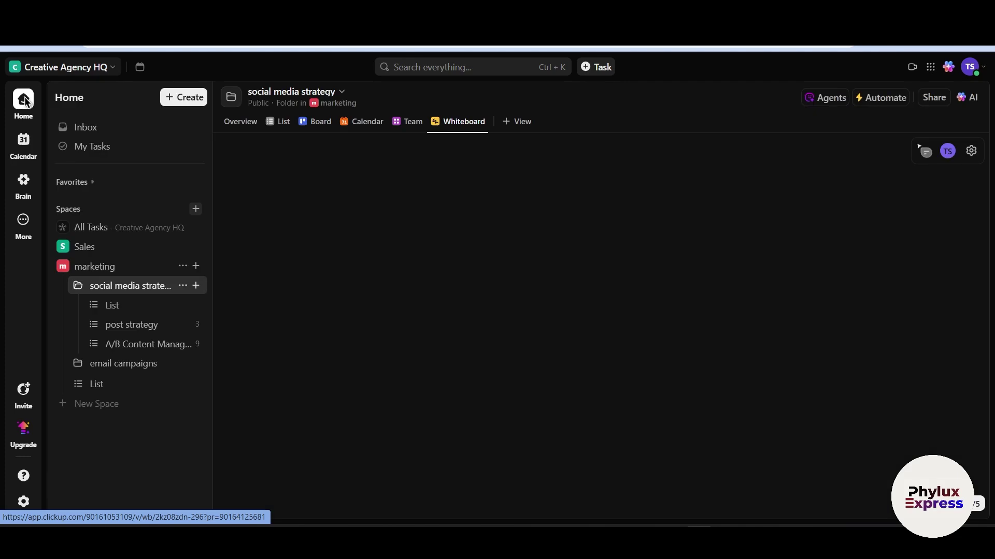